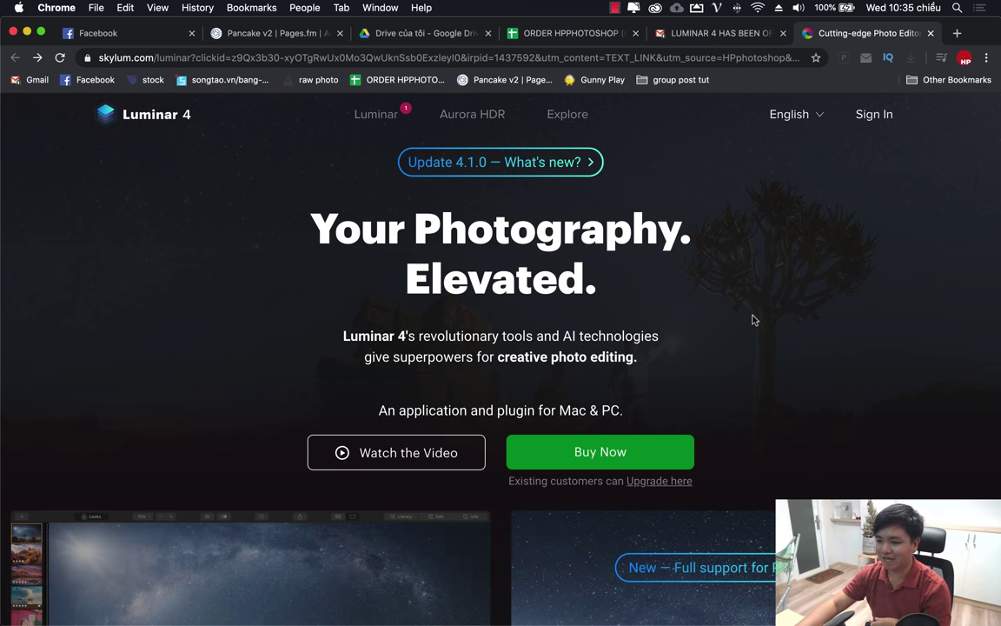
- Scroll down the Luminar 4 product page, then back up to the top
scroll(753, 319, "down", 5)
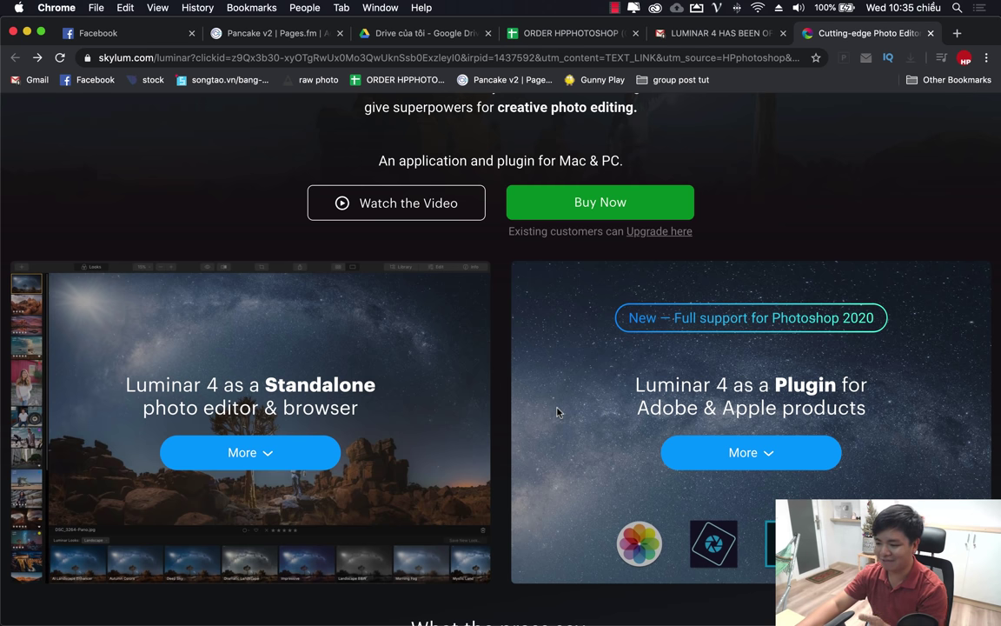
scroll(558, 412, "up", 1)
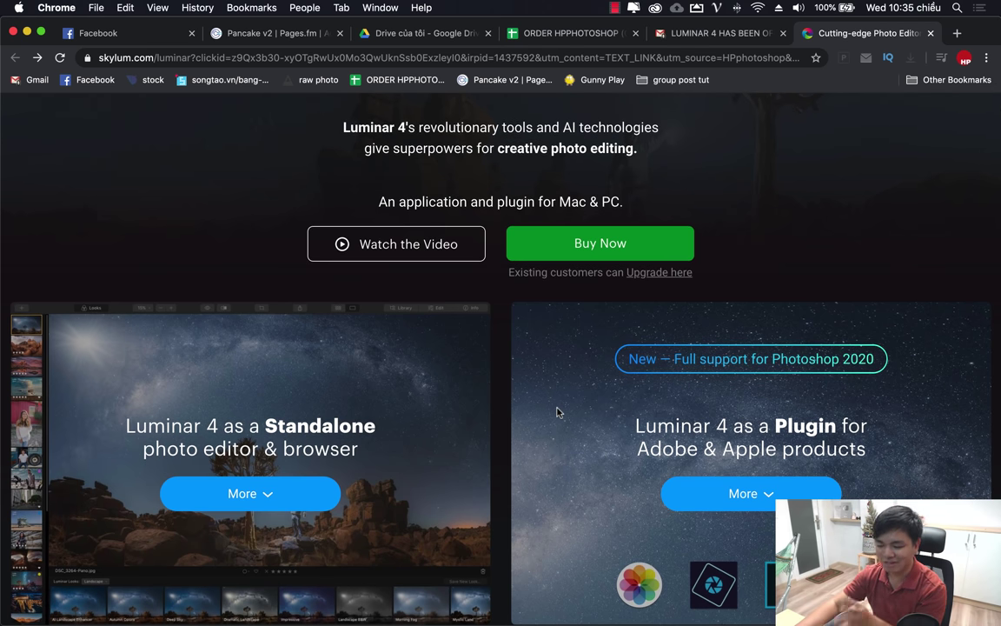
scroll(558, 412, "up", 1)
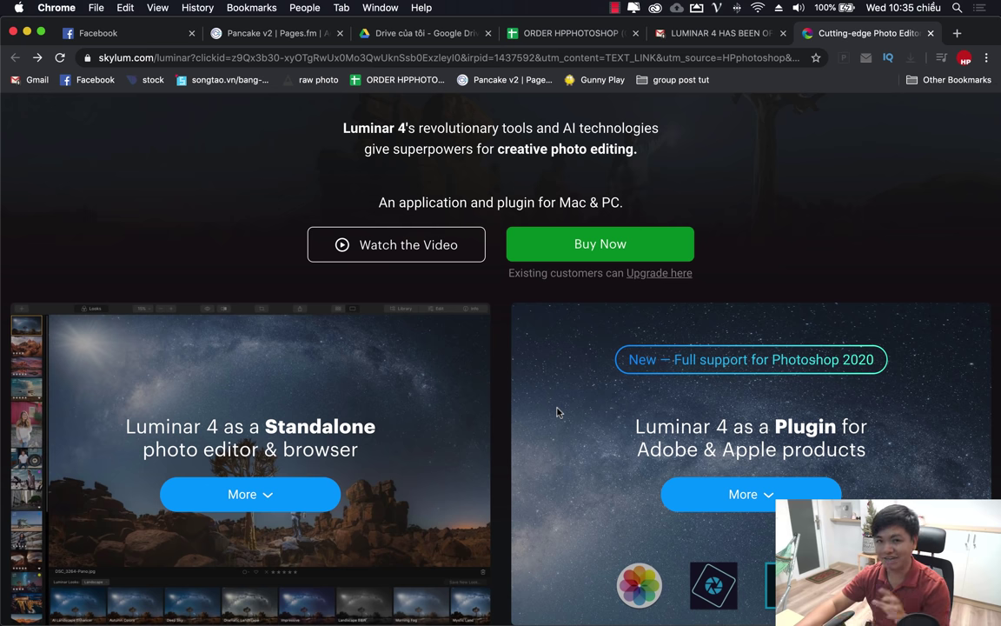
scroll(558, 412, "up", 1)
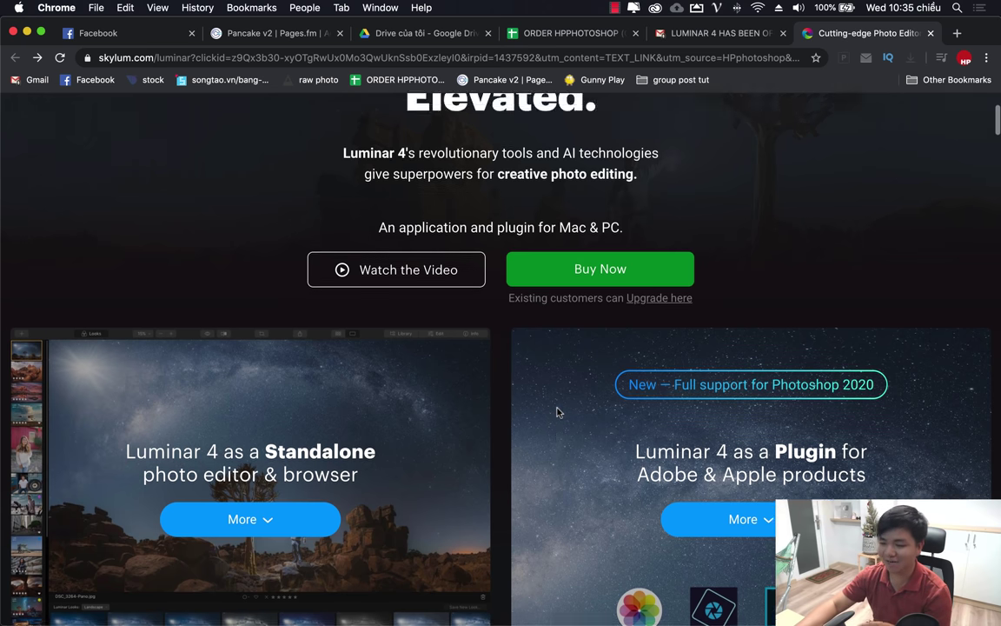
scroll(539, 407, "up", 3)
scroll(368, 380, "up", 1)
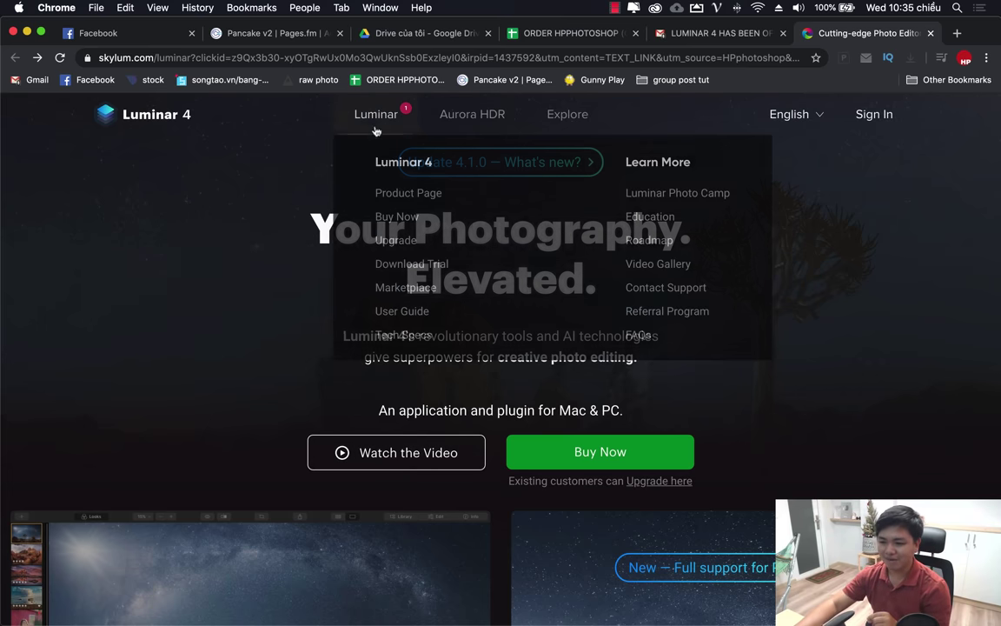
mouse_move(375, 114)
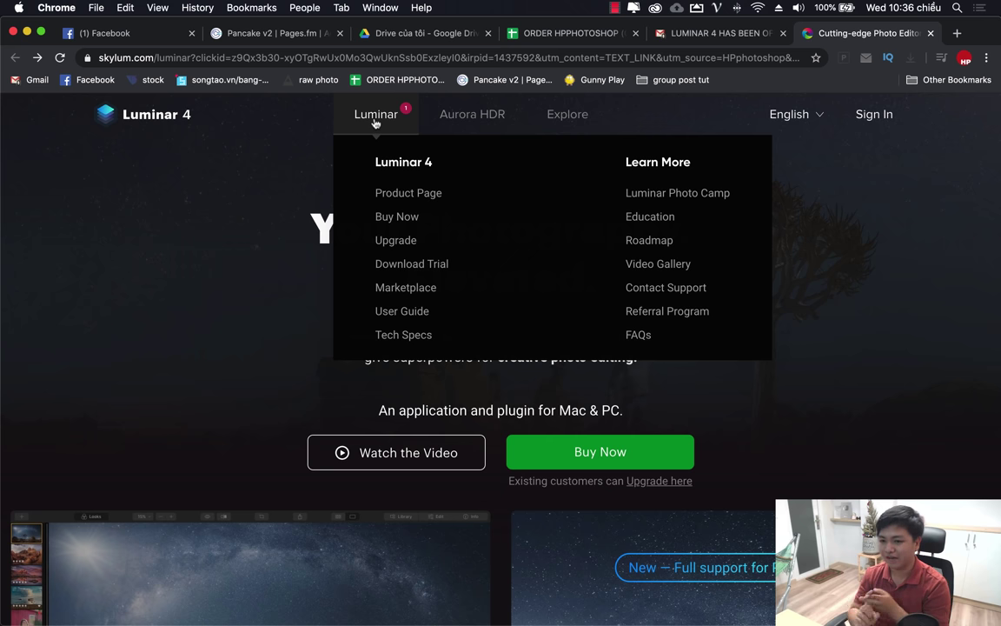
- Compare the Inspiration, Plus and Max edition prices, then launch Luminar 4 via system search
left_click(408, 216)
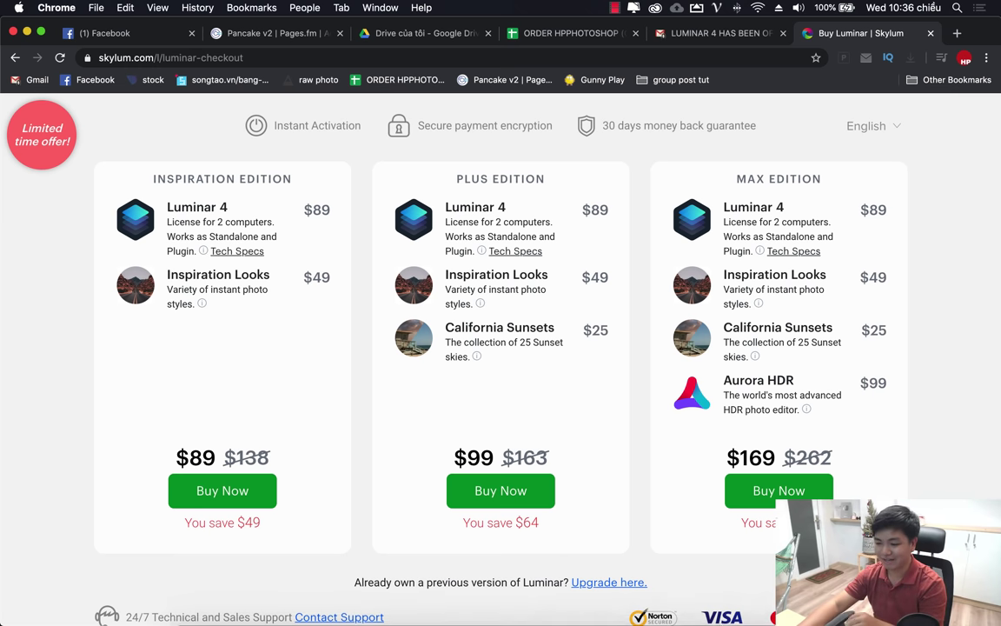
key("super+space")
type("luminar 4")
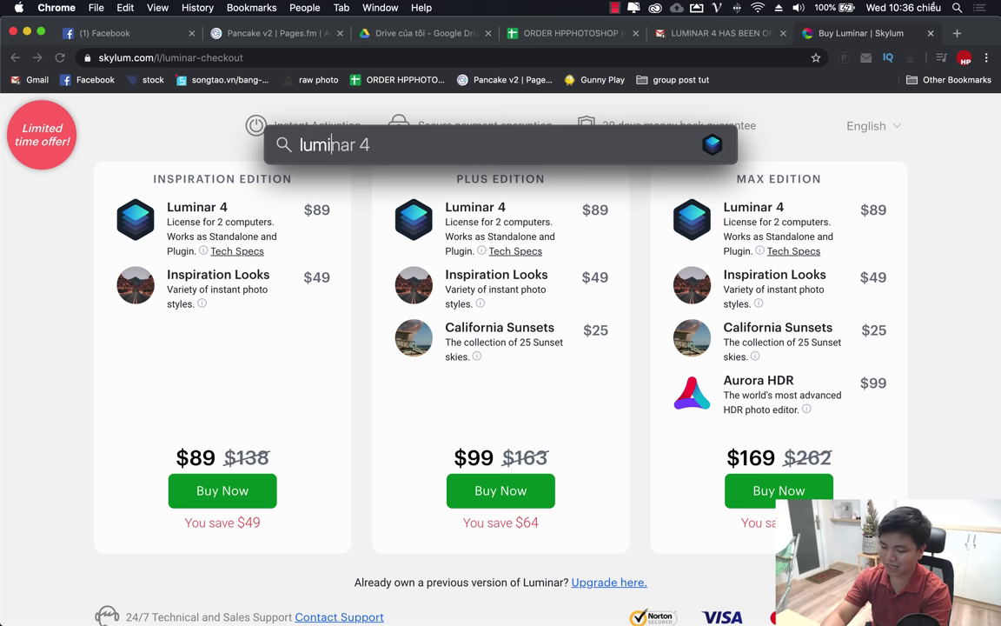
key("Return")
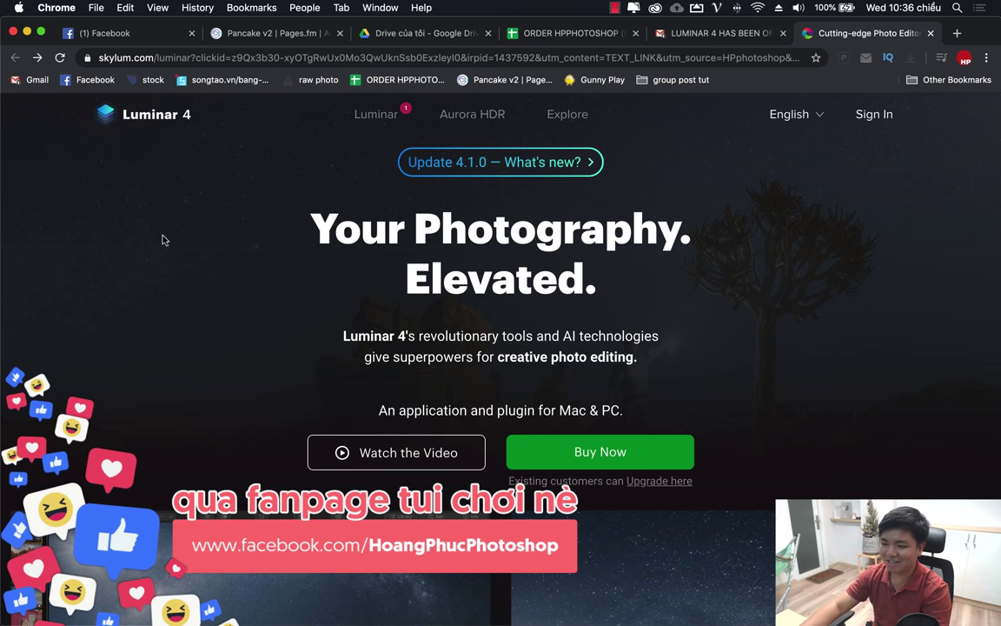
- Browse the Luminar 4 feature sections on the product page while the app launches
scroll(168, 246, "down", 1)
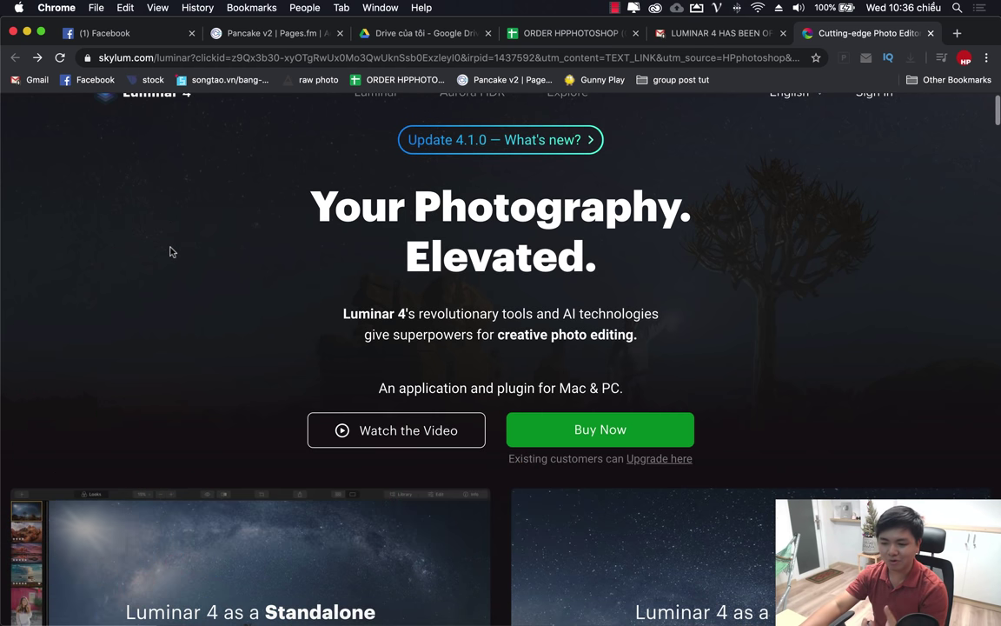
scroll(170, 251, "down", 5)
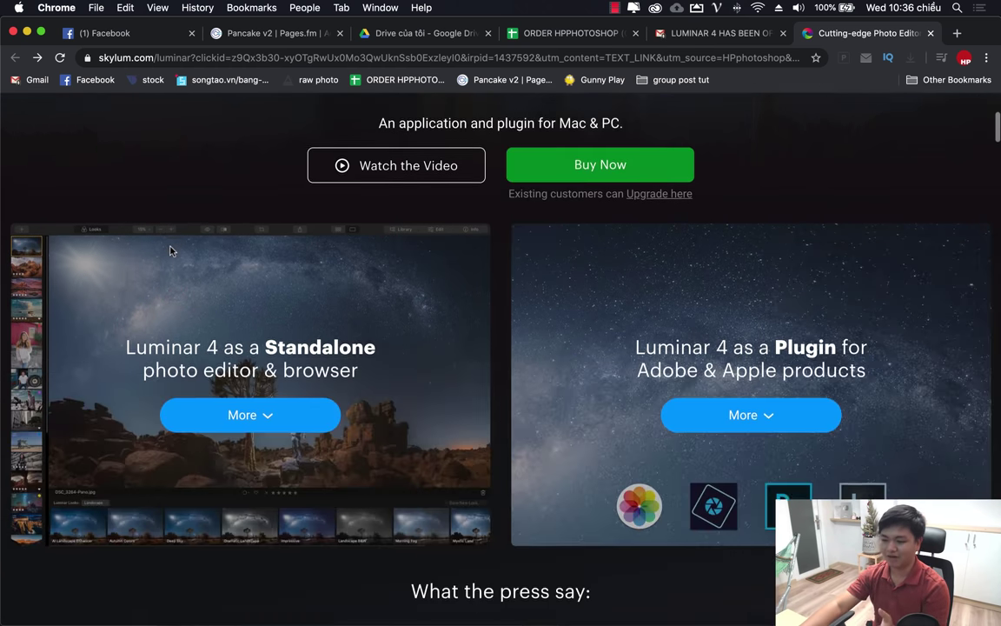
scroll(170, 251, "down", 10)
scroll(170, 251, "down", 3)
scroll(171, 251, "down", 2)
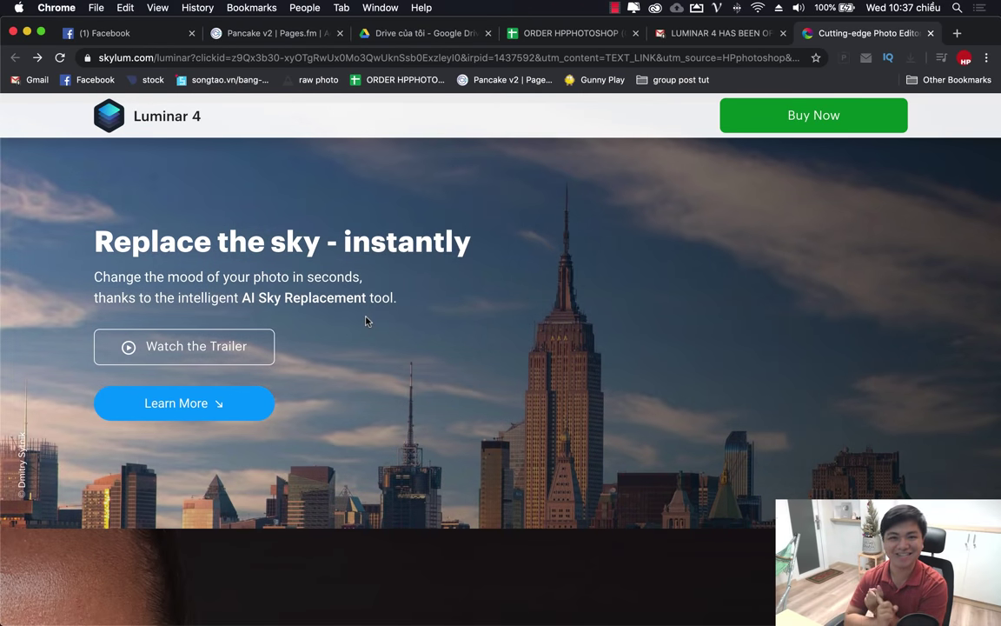
scroll(365, 320, "down", 5)
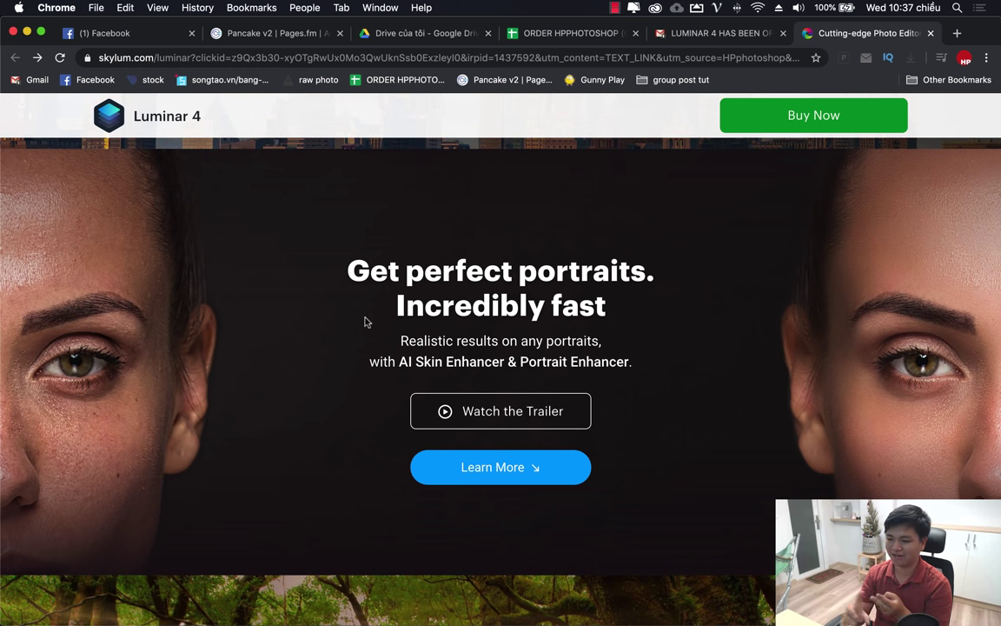
scroll(365, 322, "down", 10)
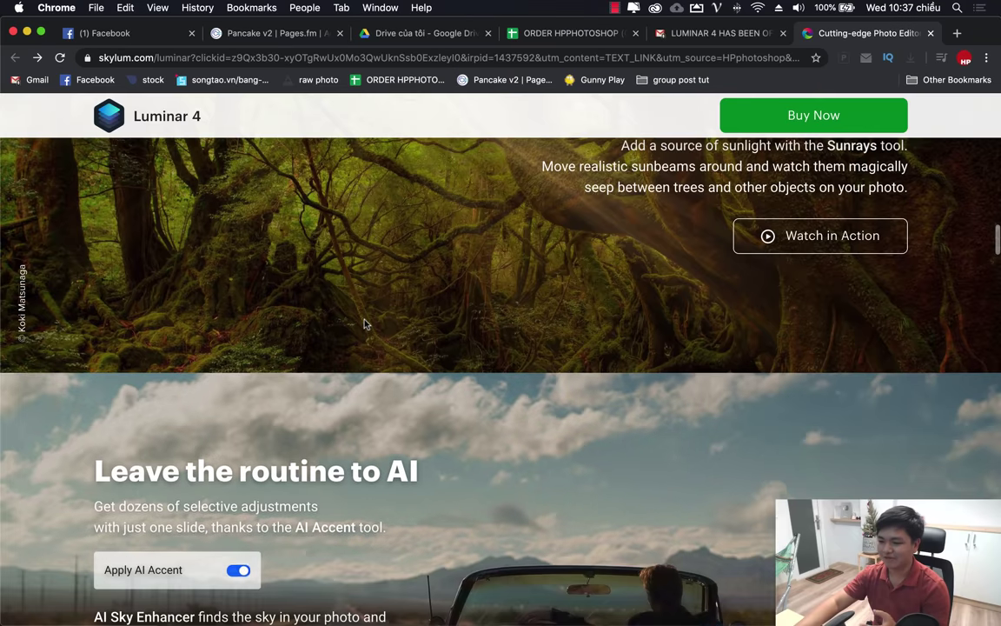
scroll(362, 325, "up", 2)
scroll(362, 325, "down", 1)
scroll(509, 304, "up", 3)
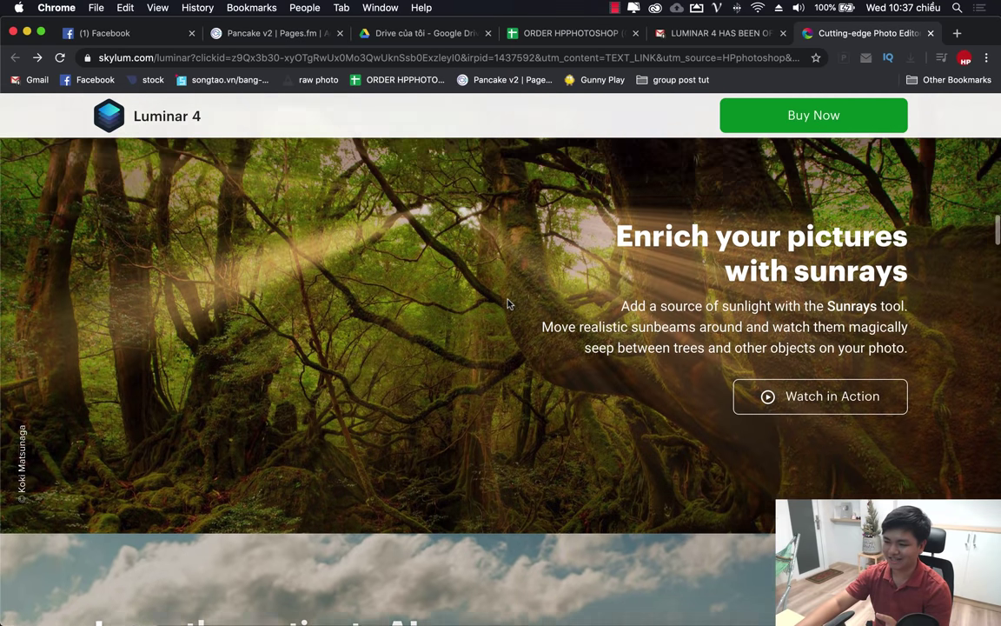
scroll(501, 307, "down", 5)
scroll(309, 453, "down", 4)
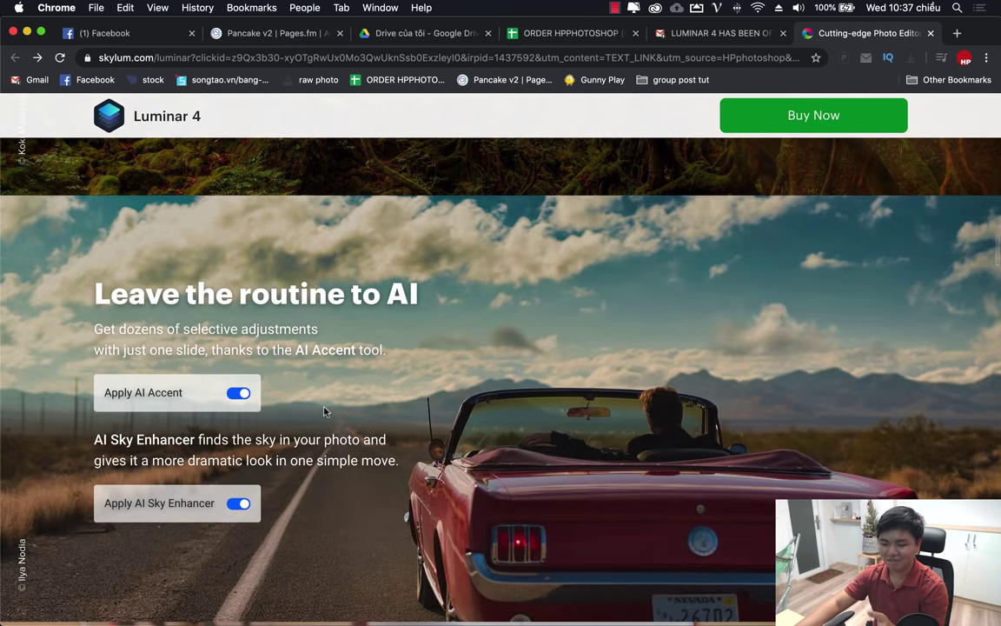
scroll(324, 411, "down", 4)
scroll(324, 411, "down", 4)
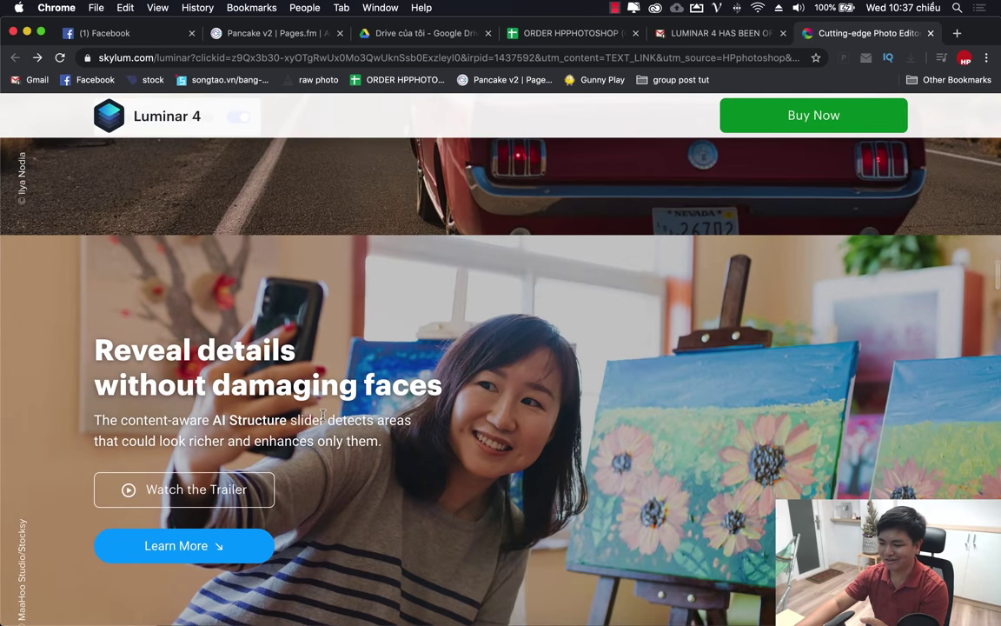
scroll(323, 416, "down", 2)
scroll(324, 417, "down", 4)
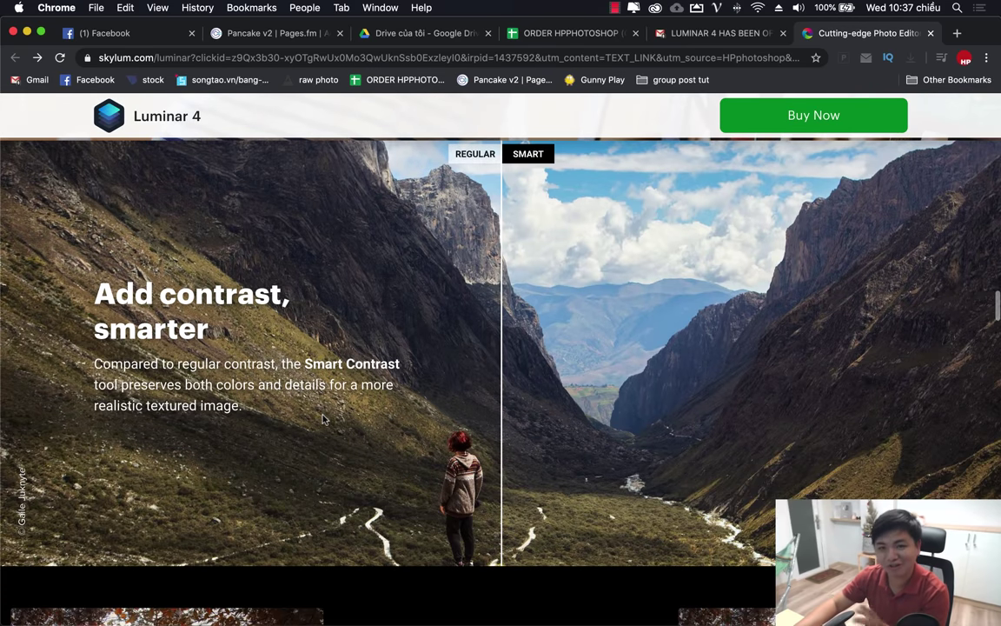
scroll(323, 419, "up", 2)
scroll(323, 419, "up", 4)
scroll(323, 418, "down", 2)
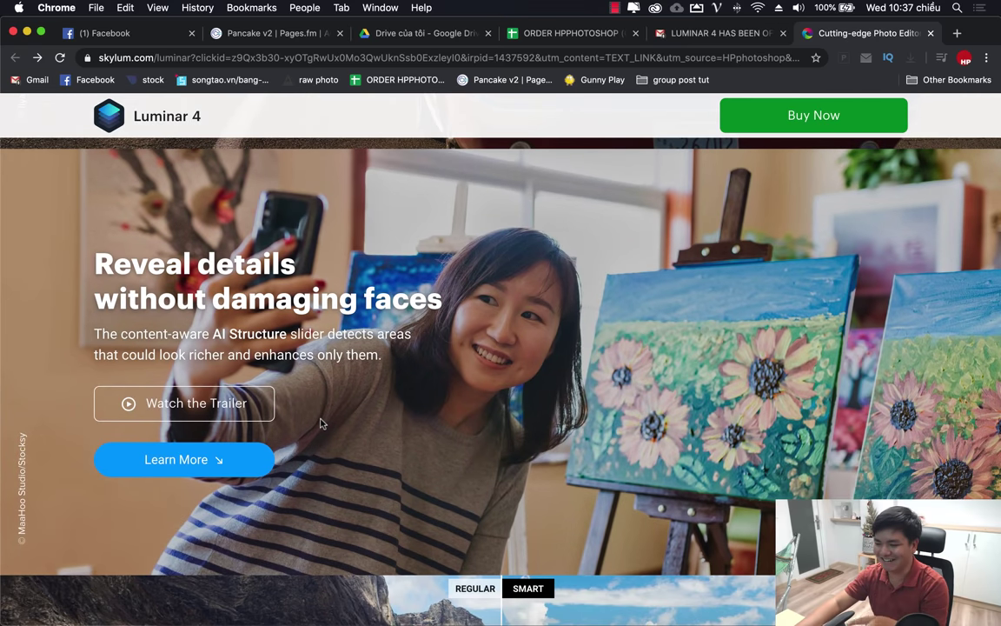
scroll(320, 423, "up", 3)
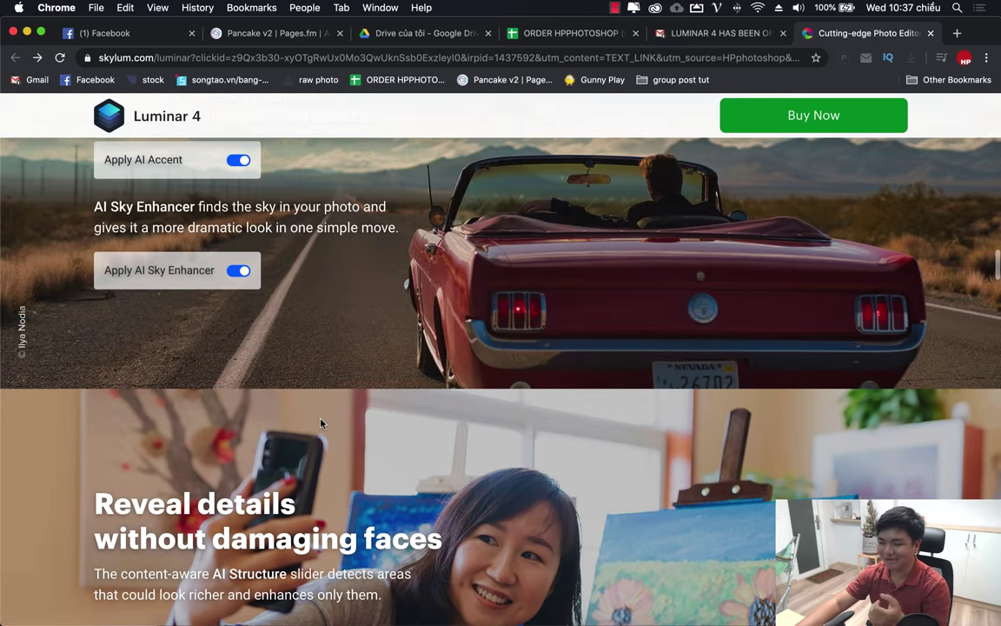
scroll(319, 422, "up", 3)
scroll(329, 417, "up", 1)
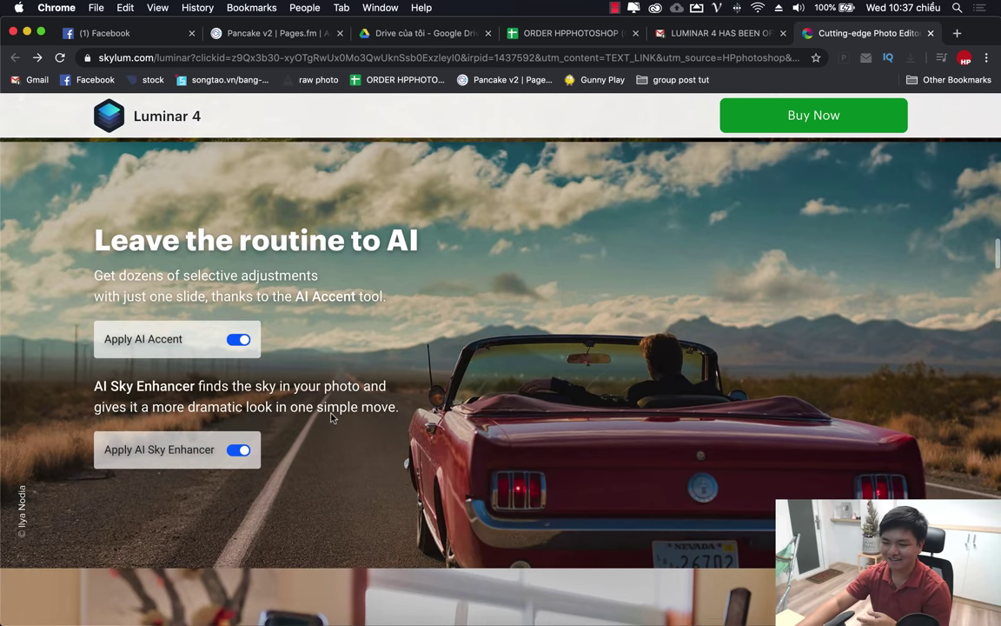
scroll(372, 424, "up", 2)
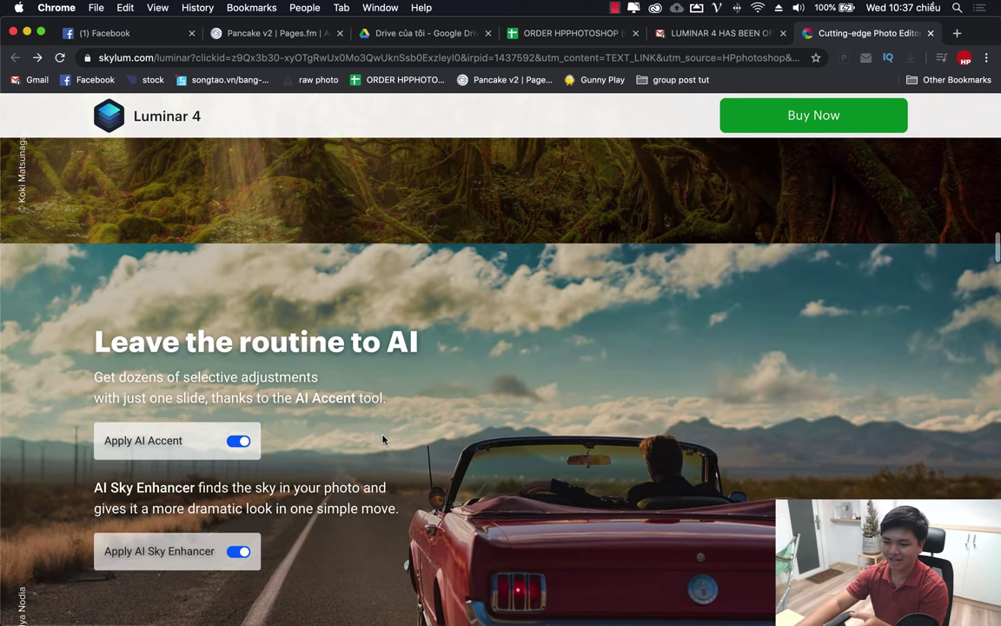
scroll(382, 439, "down", 1)
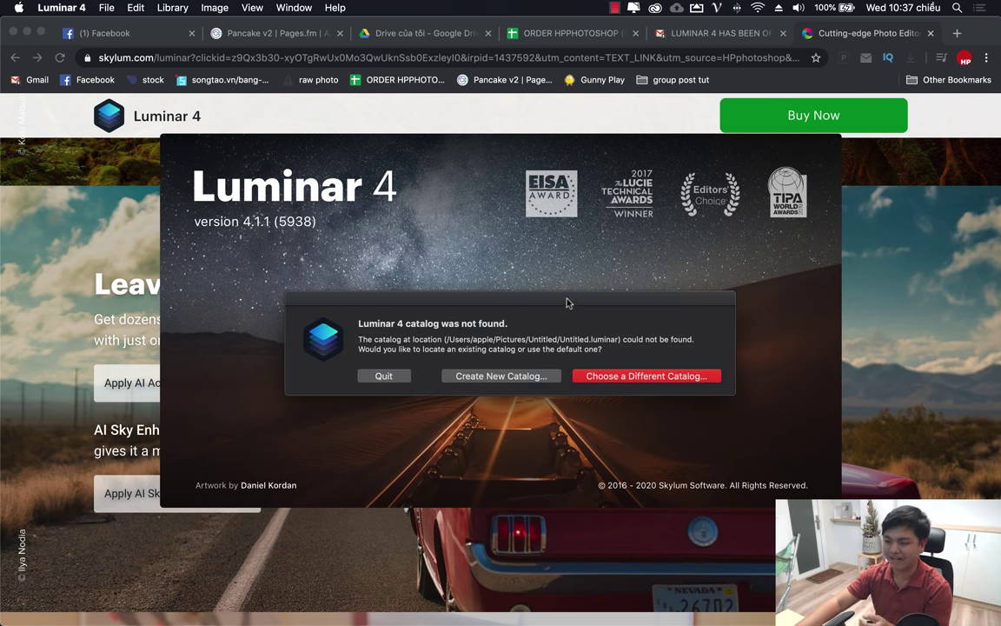
- Create a new catalog named 'hpphotoshop' saved in the Pictures folder
left_click(512, 376)
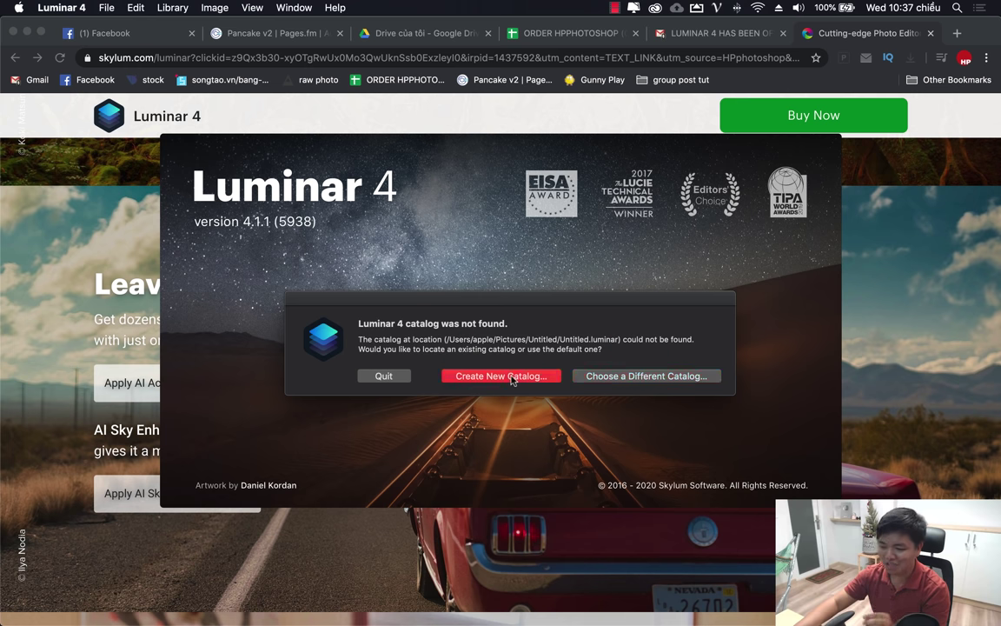
left_click(565, 216)
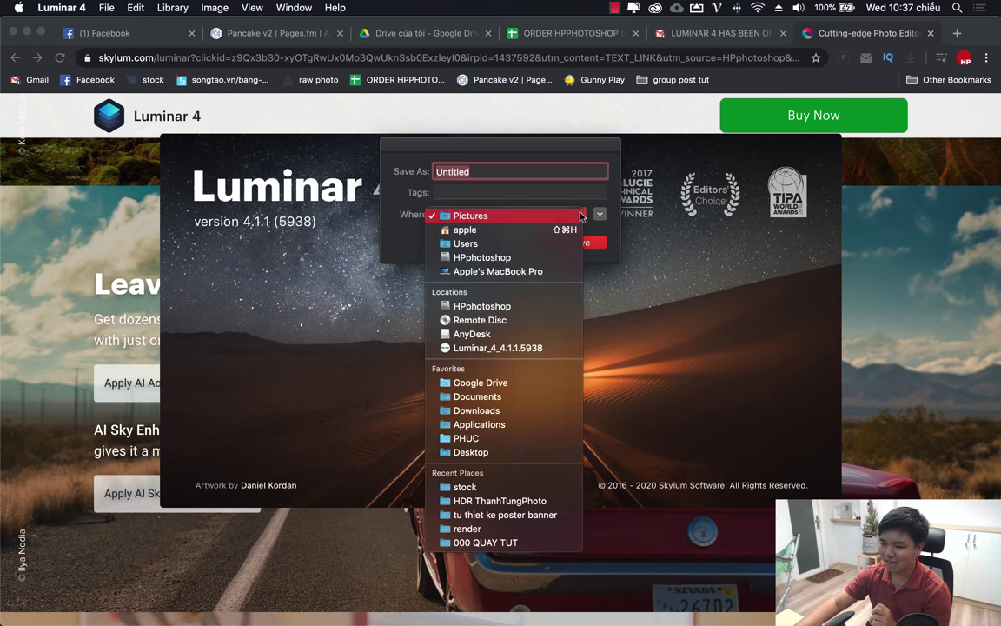
left_click(540, 202)
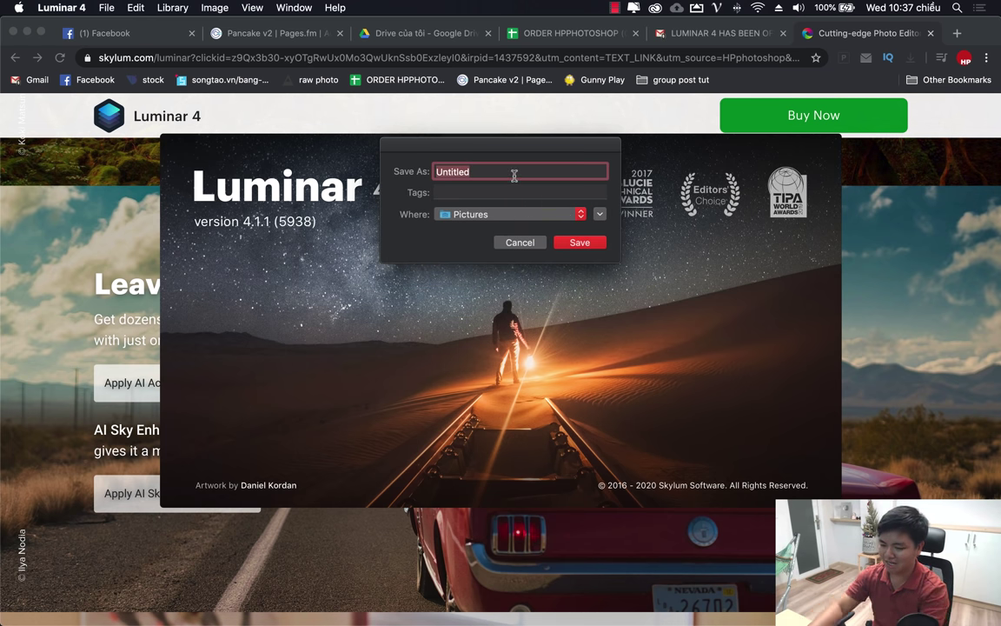
type("hpphotoshop")
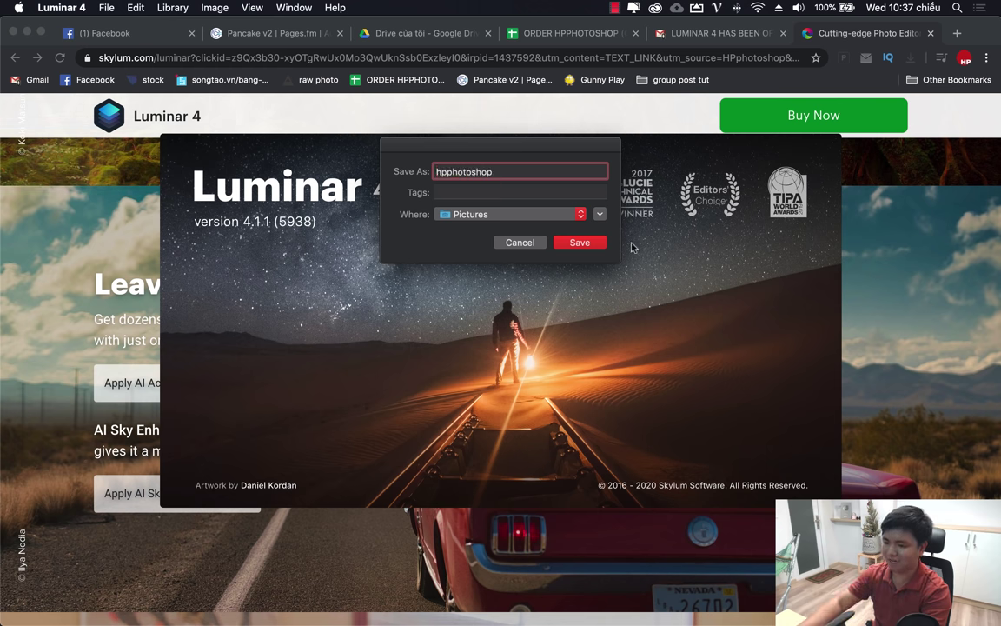
left_click(590, 247)
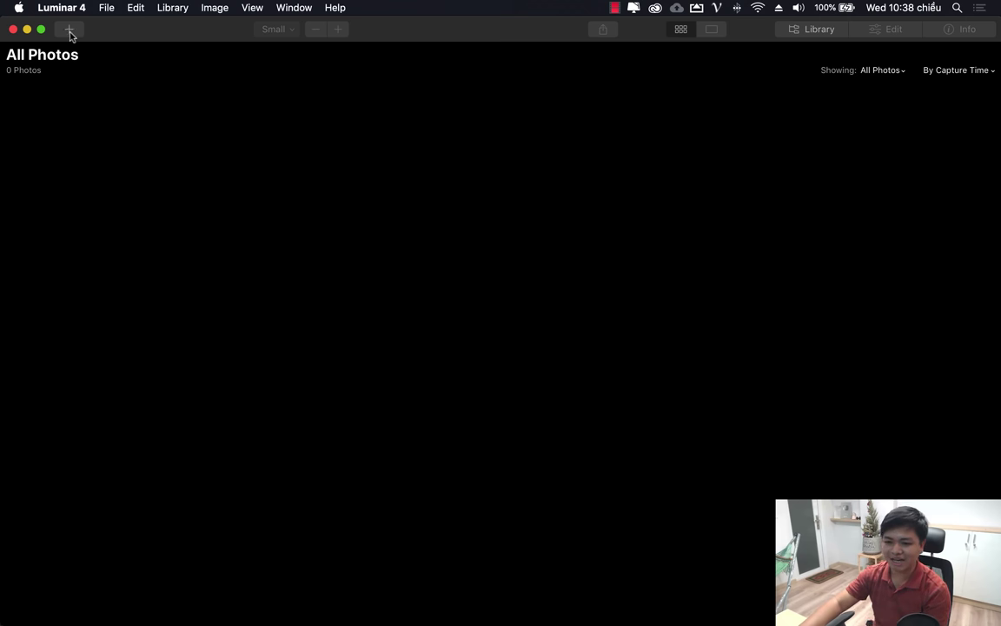
- Add the 'stock' folder from KHOA HOC LIGHTROOM to the library as a folder of images
left_click(69, 32)
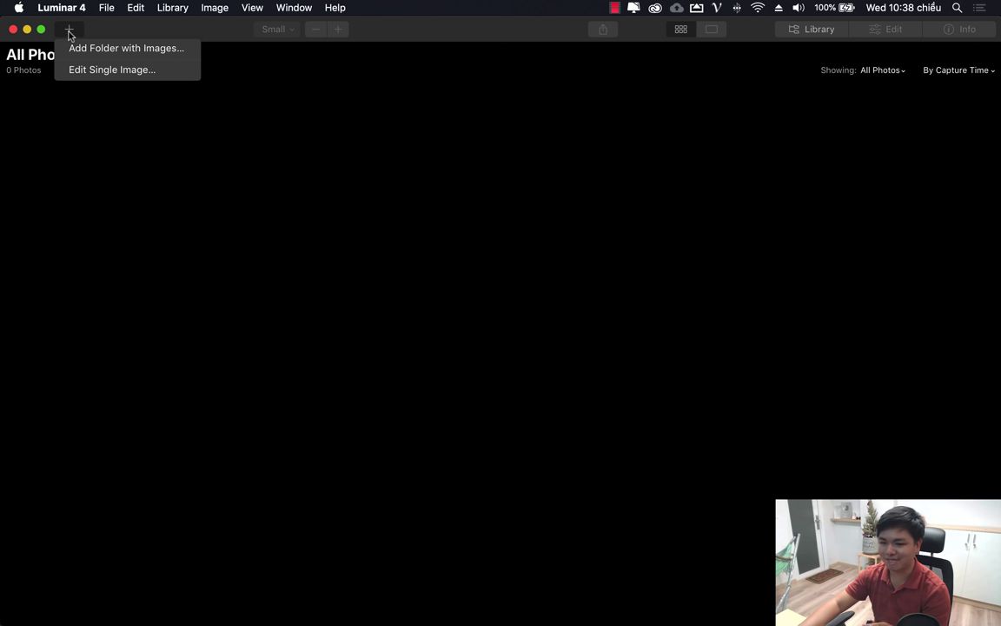
left_click(88, 50)
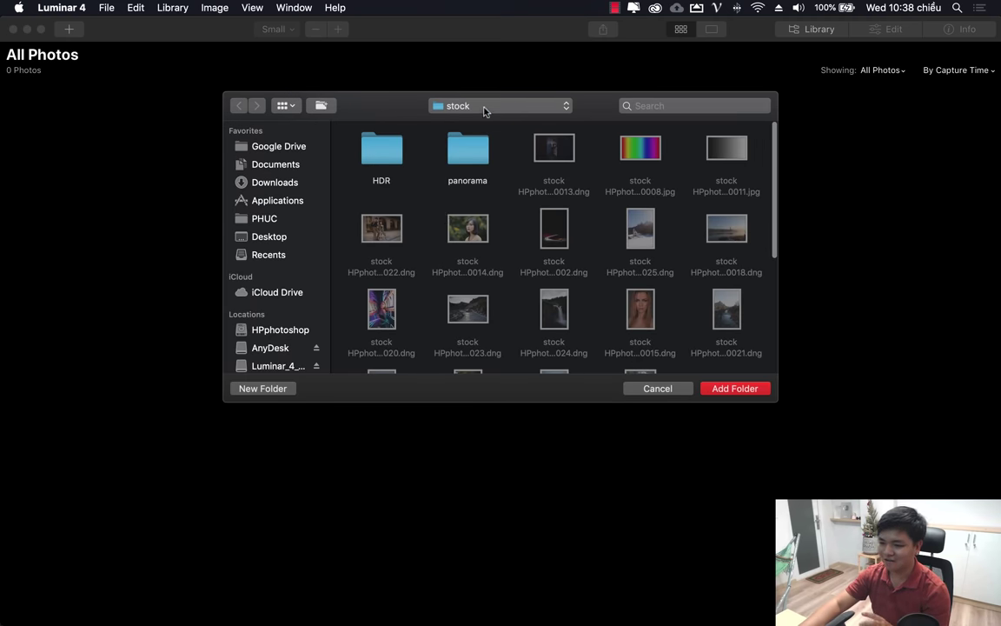
left_click(485, 105)
left_click(488, 121)
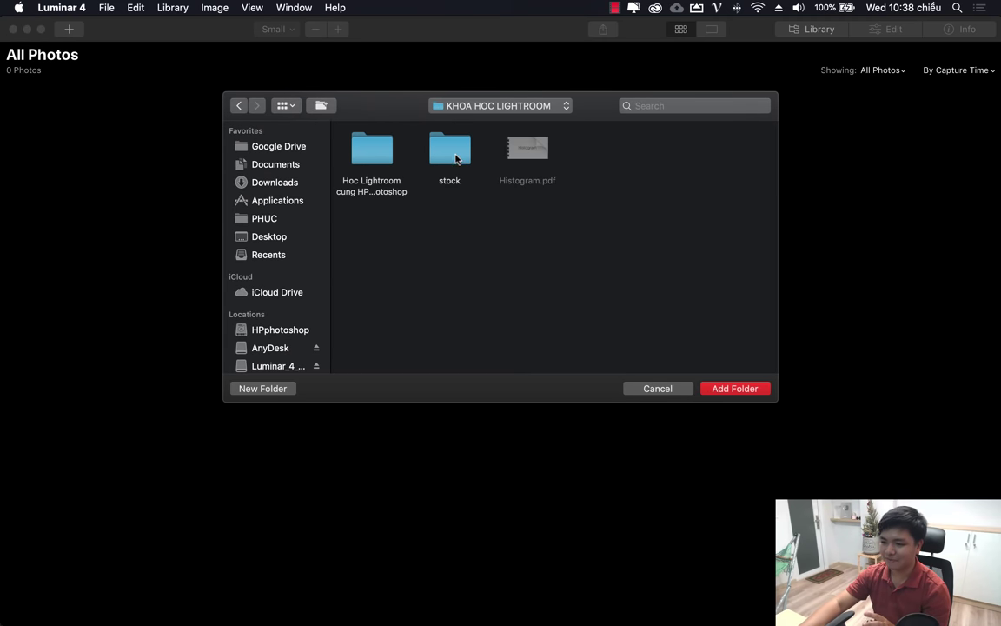
double_click(452, 152)
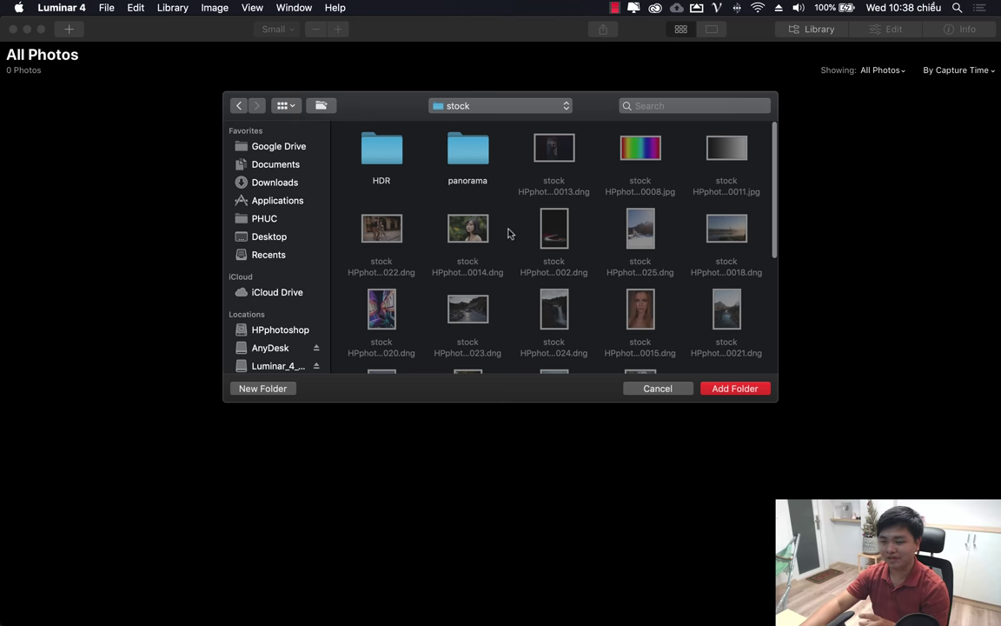
scroll(514, 241, "down", 5)
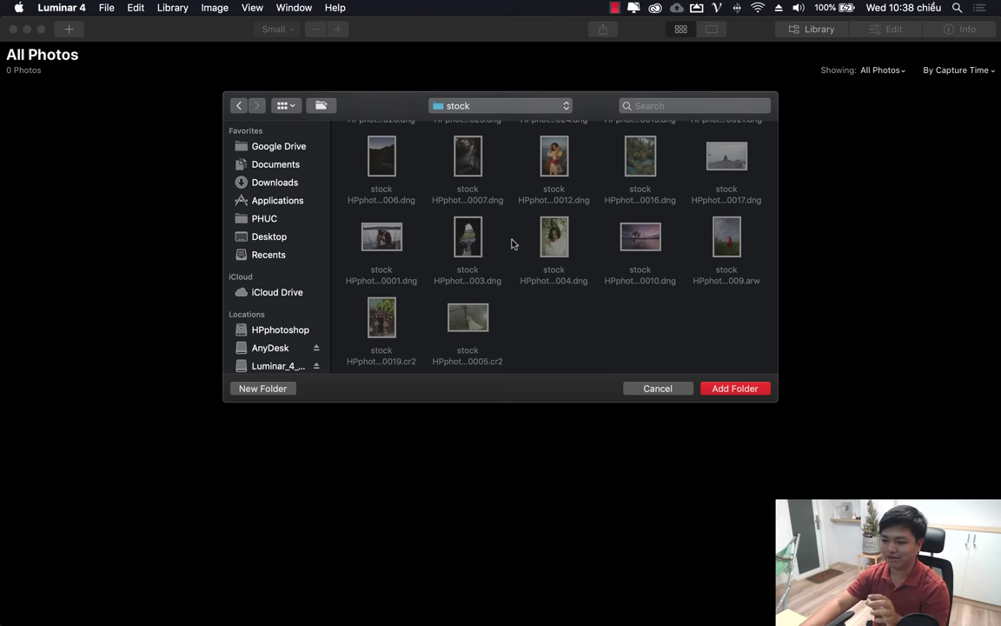
scroll(512, 244, "up", 2)
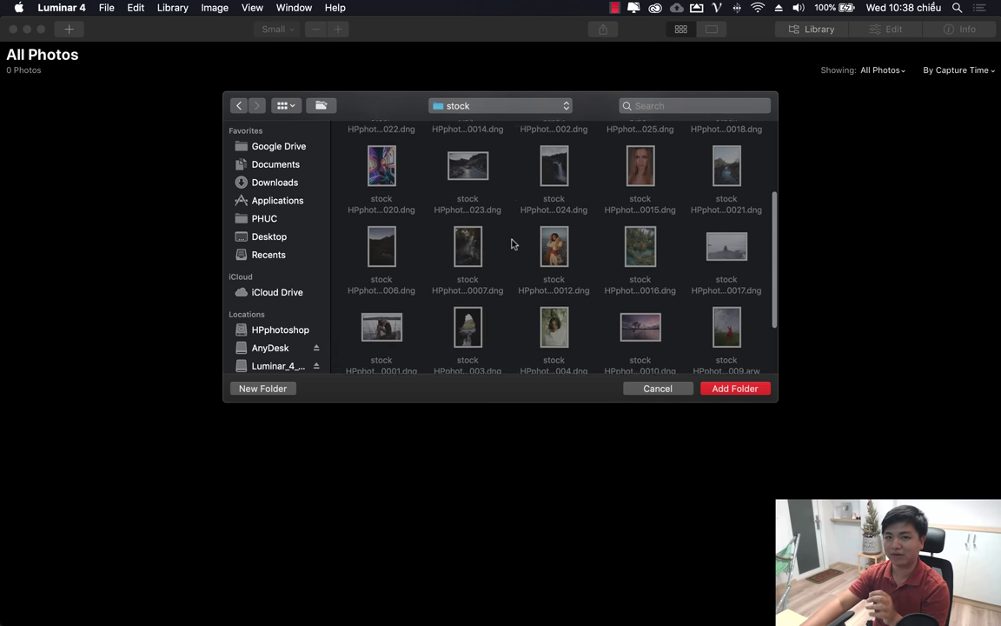
scroll(512, 242, "down", 3)
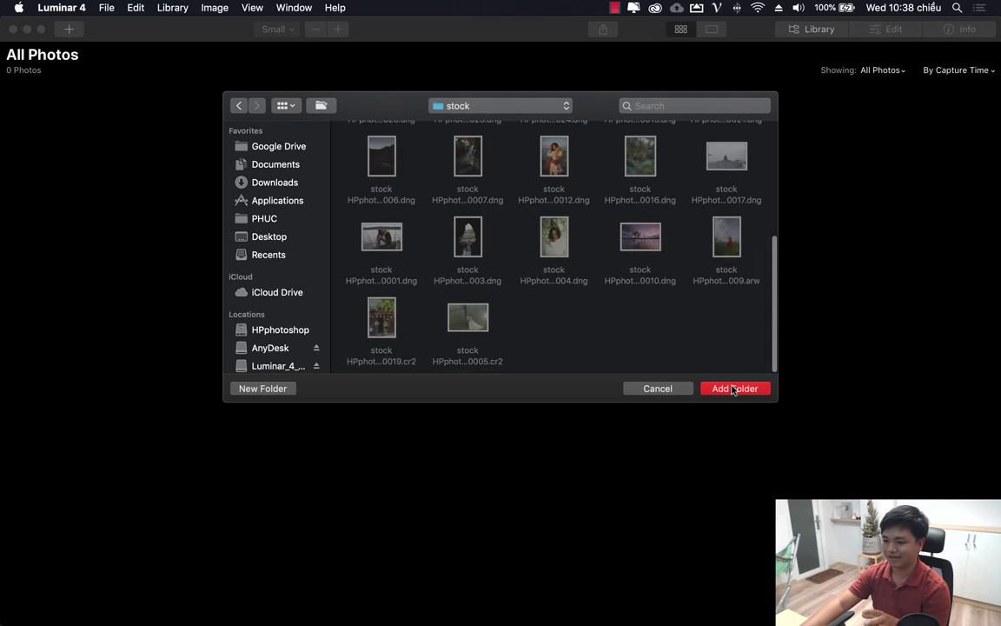
left_click(732, 388)
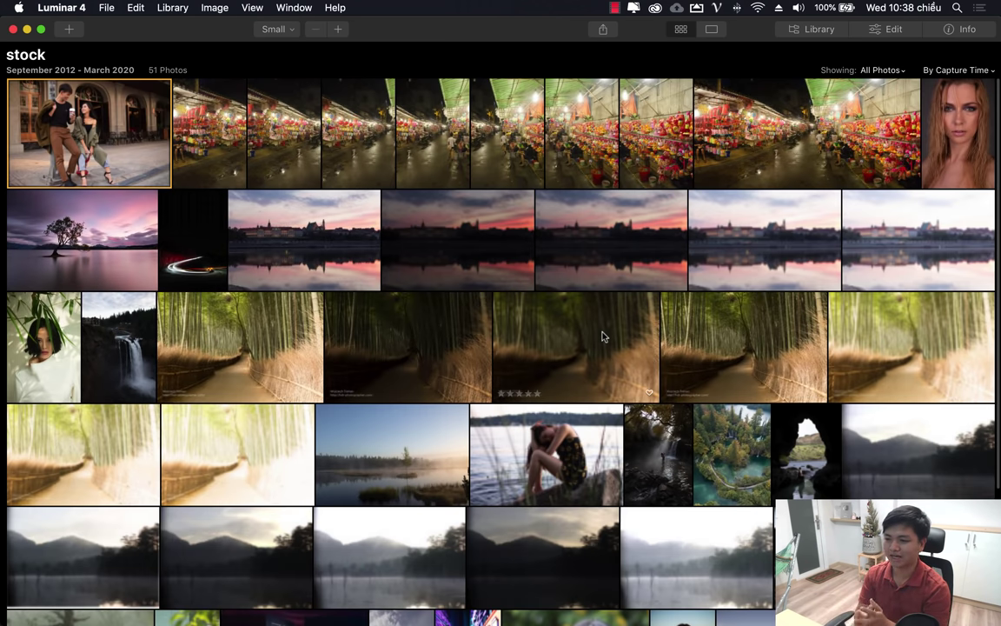
- Show the Library sidebar listing the stock folder and browse the 51-photo grid
left_click(833, 31)
scroll(331, 308, "down", 5)
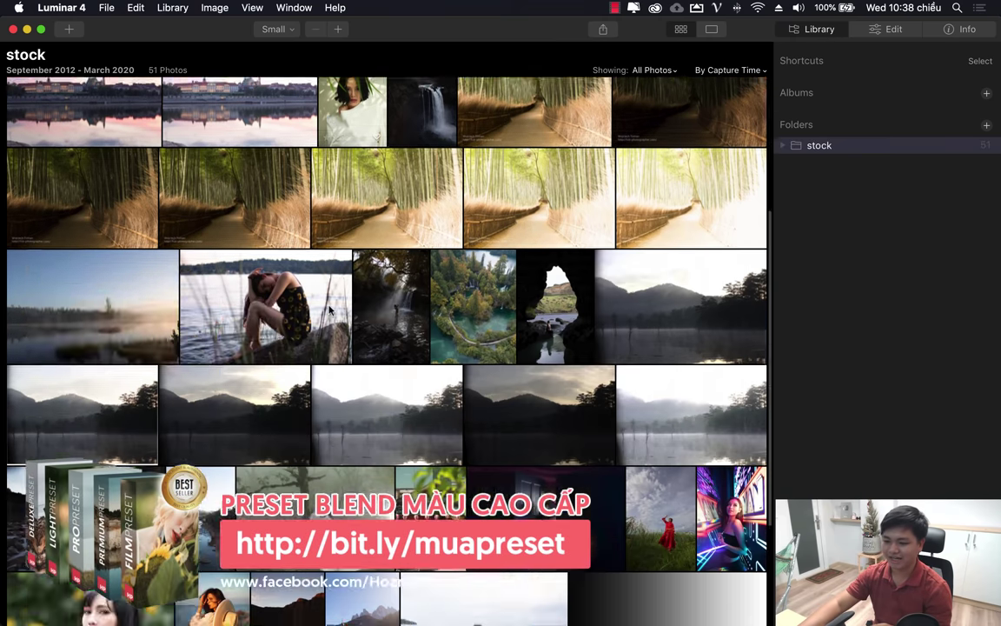
scroll(329, 310, "down", 2)
scroll(329, 310, "up", 3)
scroll(329, 311, "up", 4)
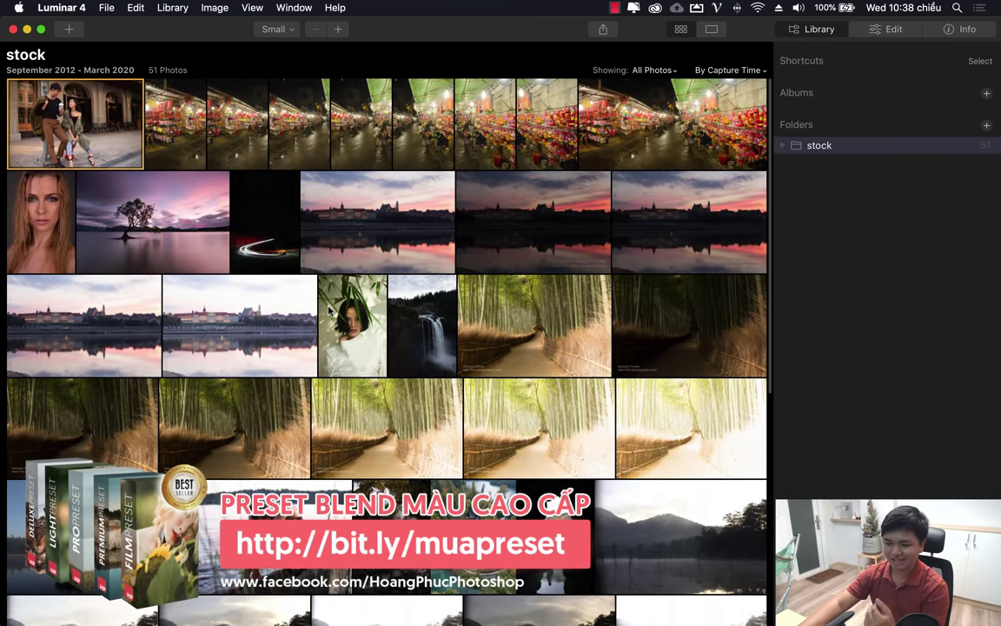
scroll(329, 310, "down", 5)
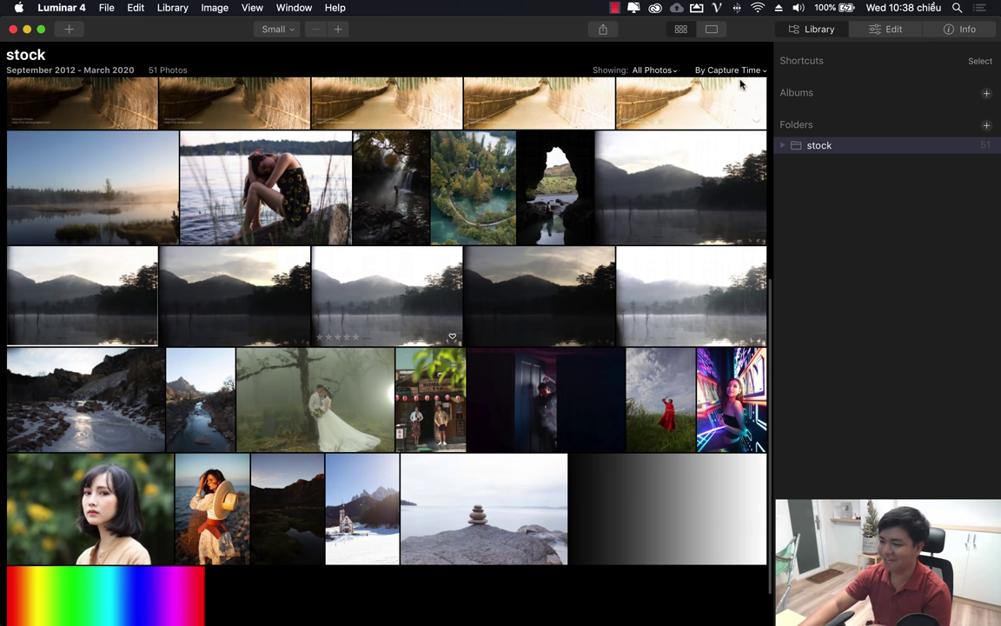
scroll(529, 302, "up", 2)
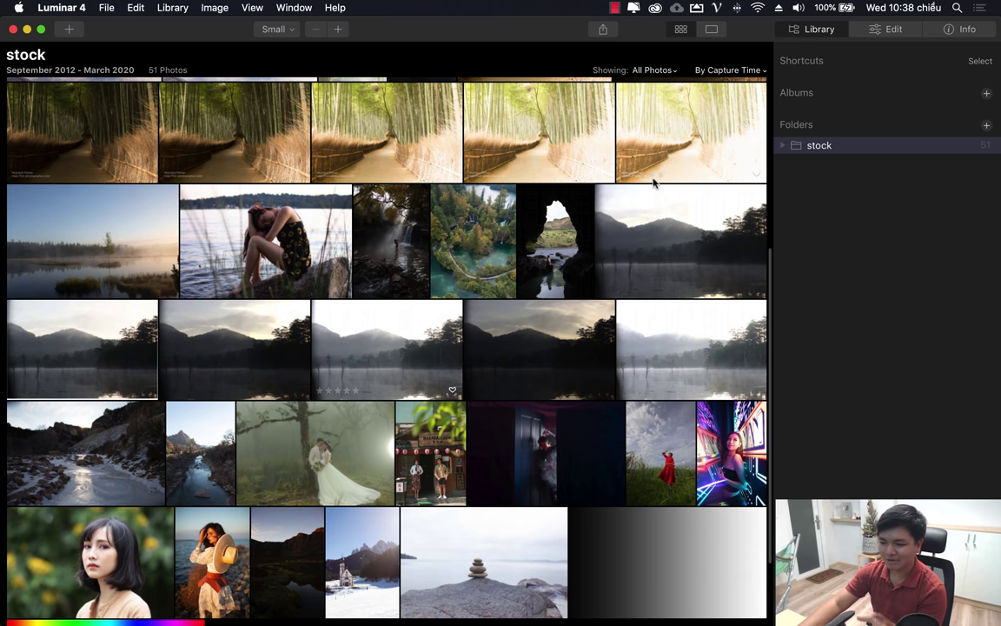
- Open the couple café street photo in the editor with its Layers panel visible
left_click(883, 31)
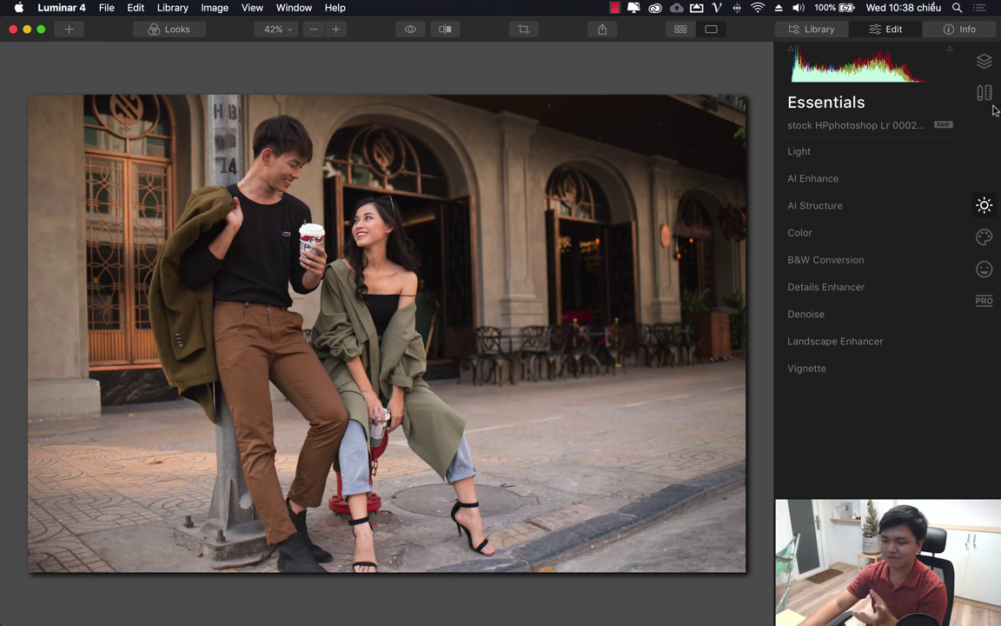
left_click(985, 61)
left_click(821, 31)
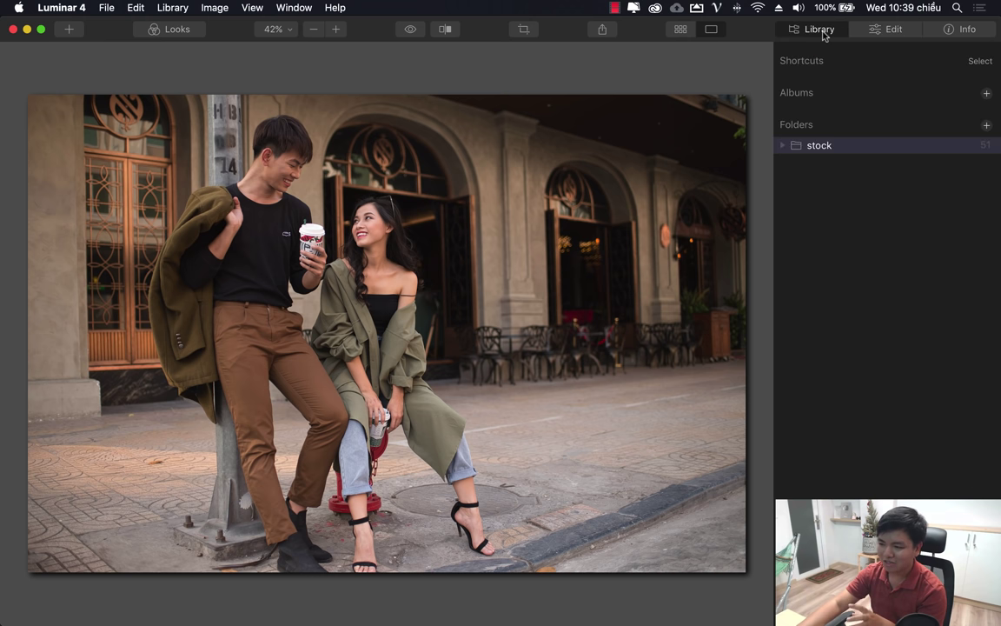
left_click(882, 32)
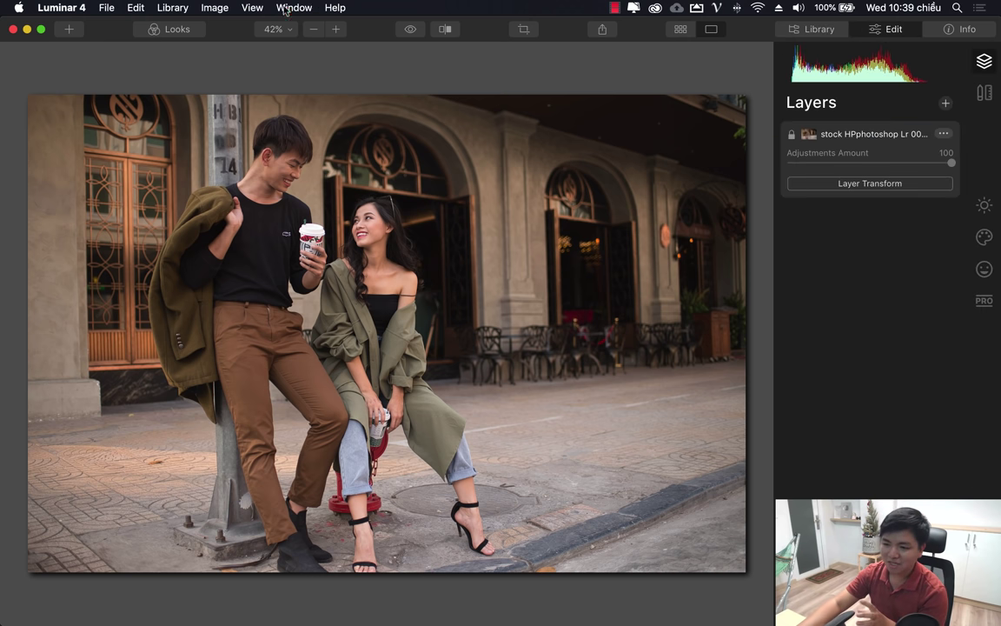
- Show the filmstrip and open the short-haired woman's portrait from it
left_click(244, 9)
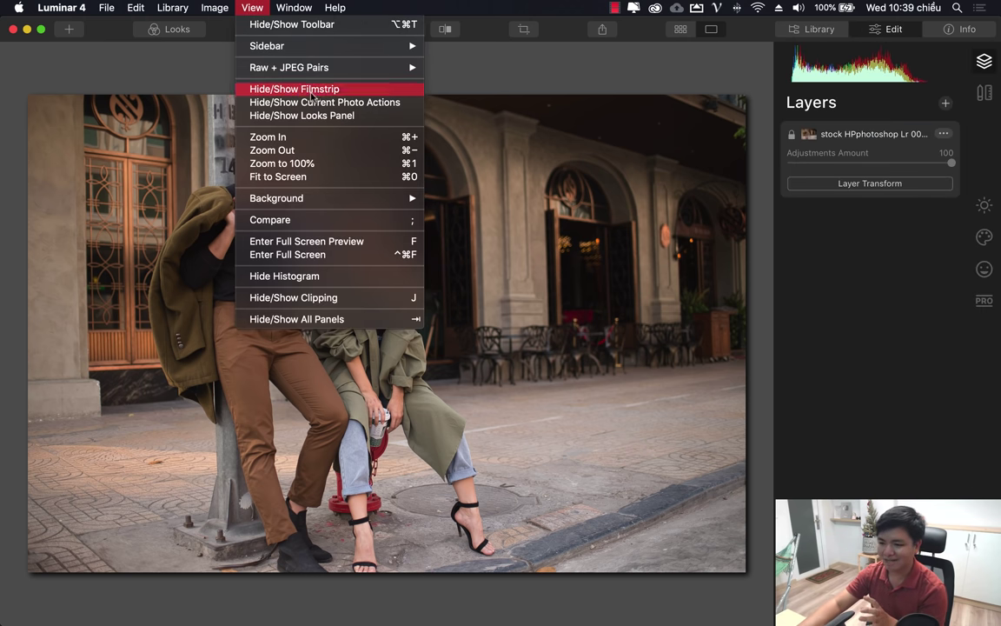
left_click(279, 89)
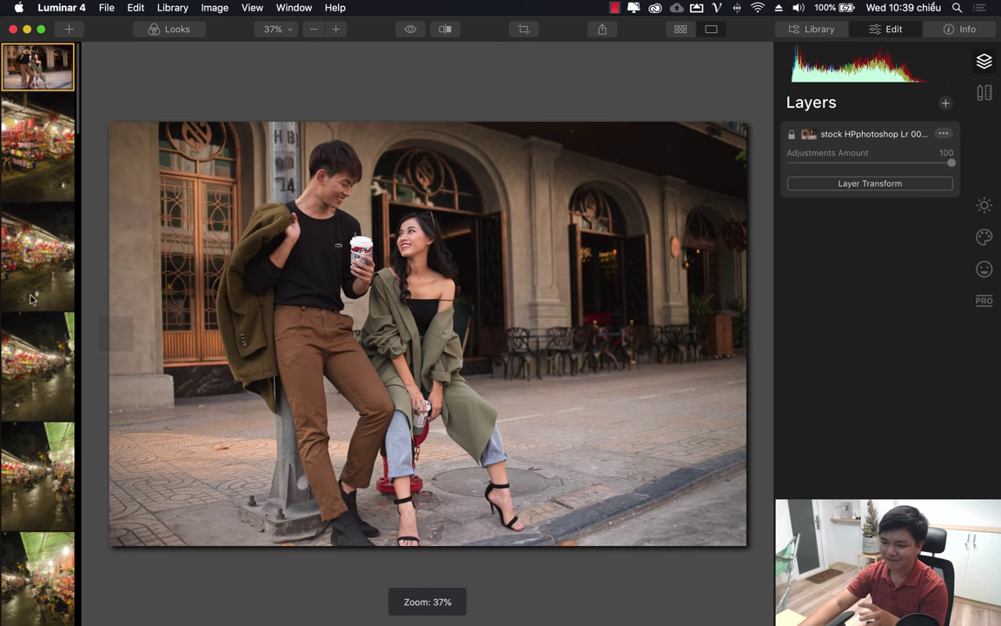
scroll(30, 300, "down", 5)
scroll(30, 300, "down", 5)
scroll(30, 300, "up", 5)
scroll(31, 300, "down", 5)
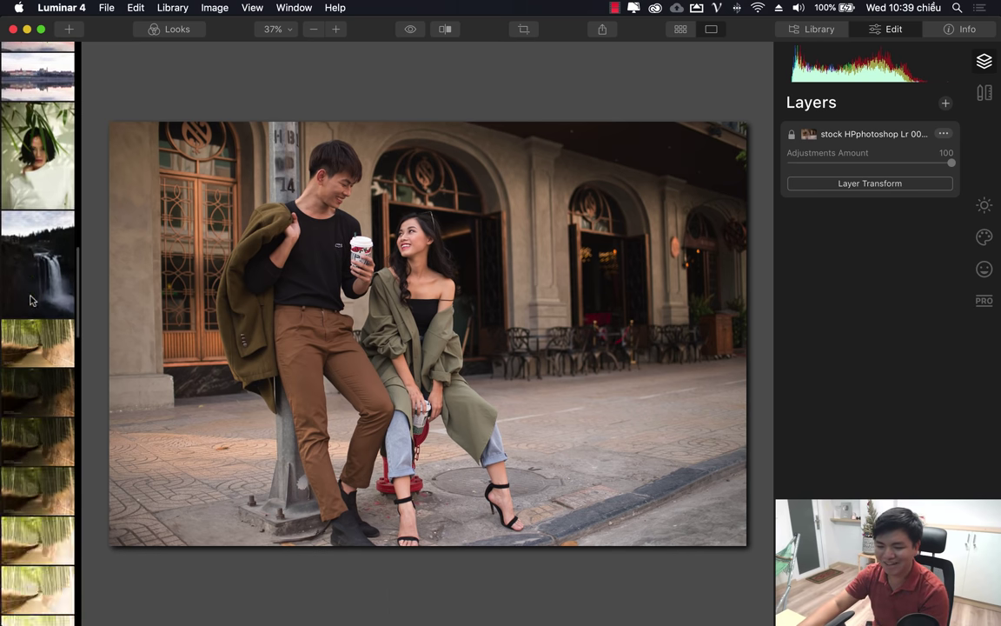
scroll(31, 300, "down", 5)
scroll(30, 299, "down", 5)
scroll(30, 300, "up", 5)
scroll(30, 300, "up", 5)
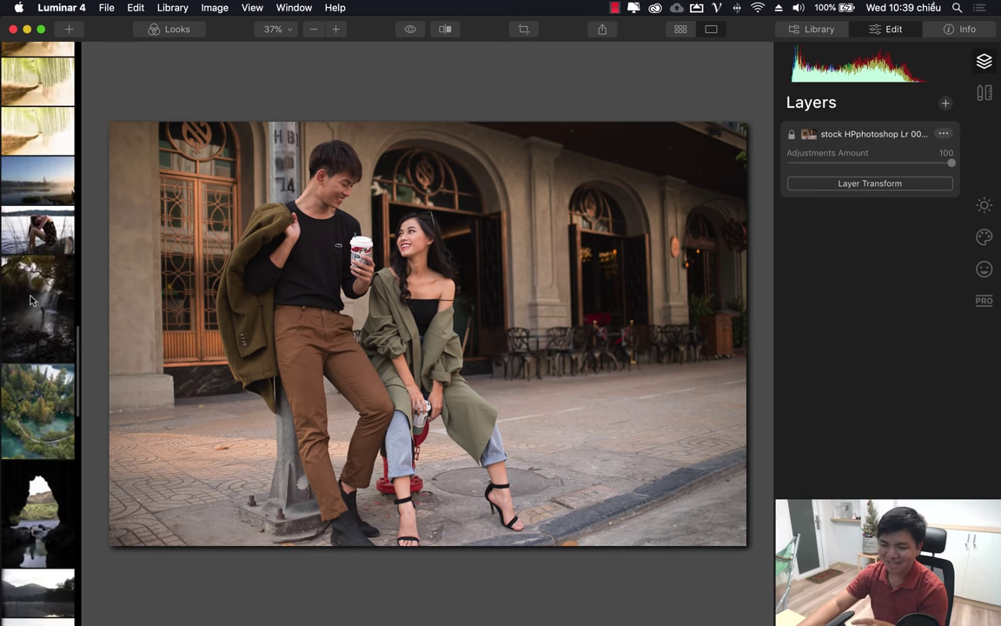
scroll(31, 300, "up", 3)
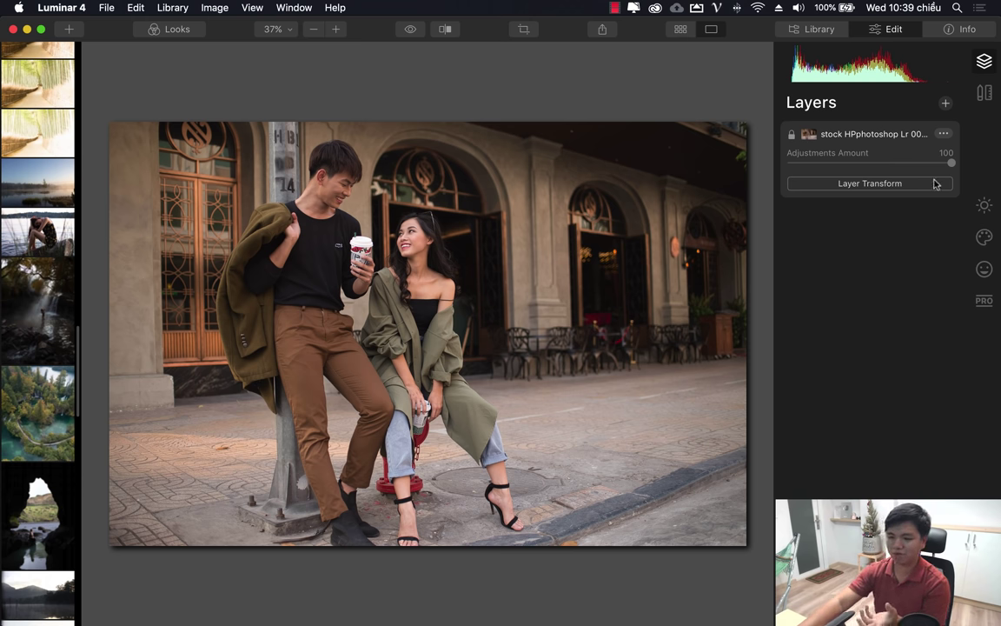
scroll(11, 357, "down", 5)
scroll(11, 357, "down", 5)
scroll(12, 358, "down", 5)
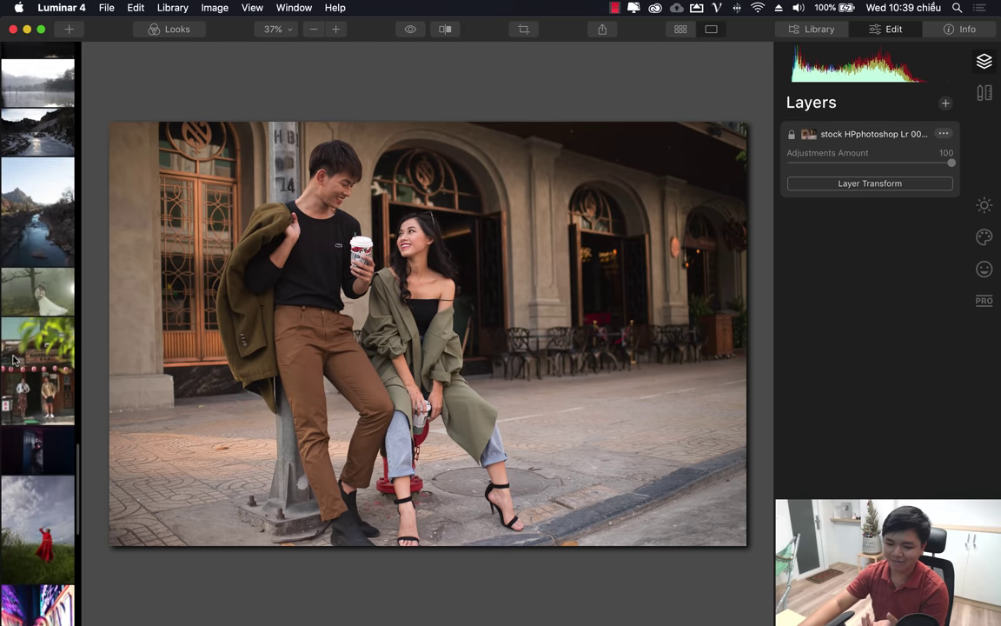
scroll(13, 361, "down", 5)
left_click(39, 482)
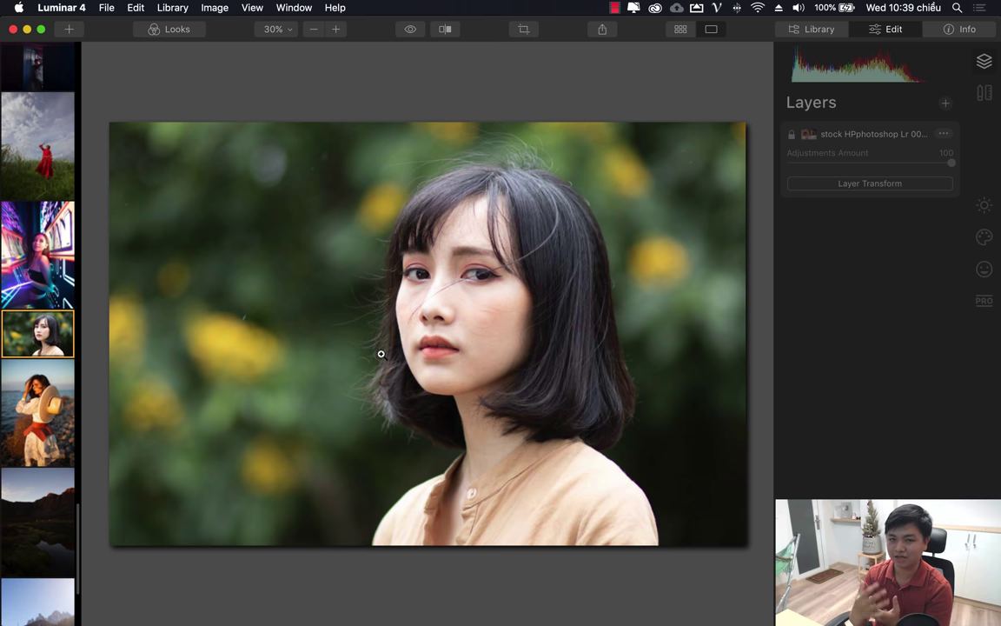
- Fit the portrait to the window and display the Essentials adjustment tools
key("super+0")
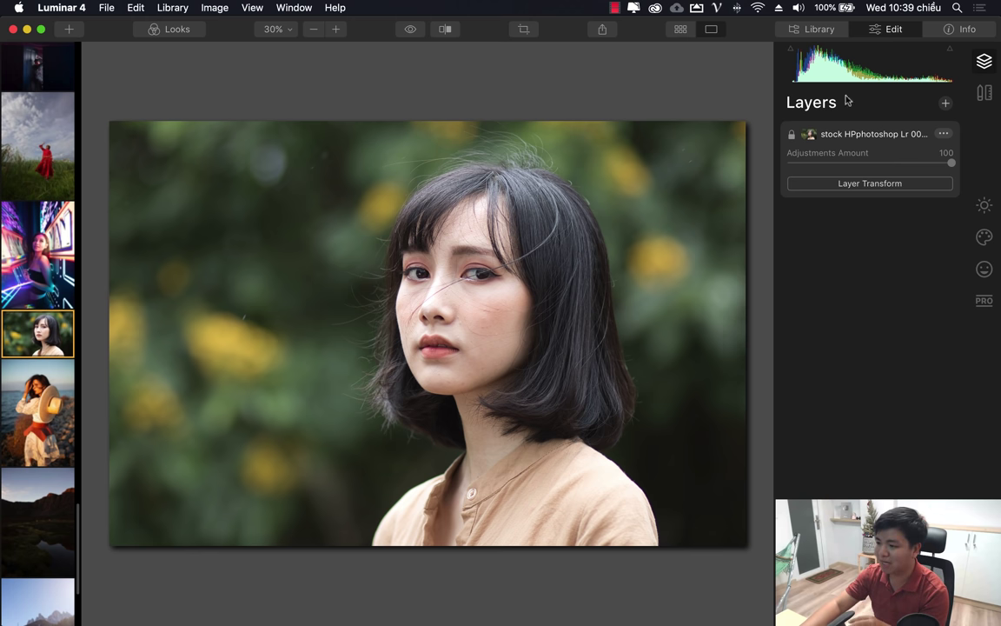
left_click(983, 205)
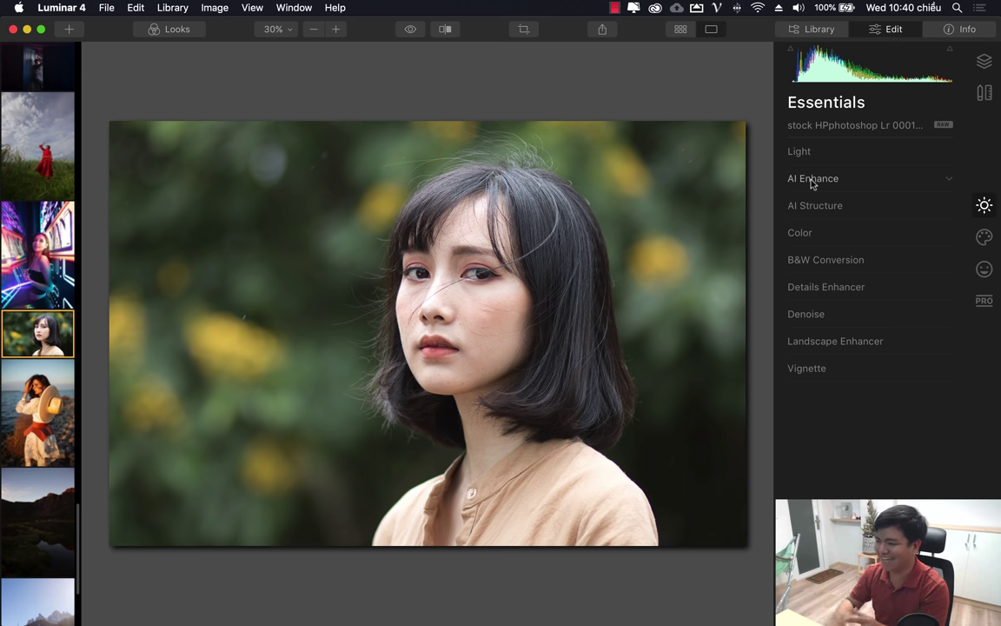
left_click(983, 92)
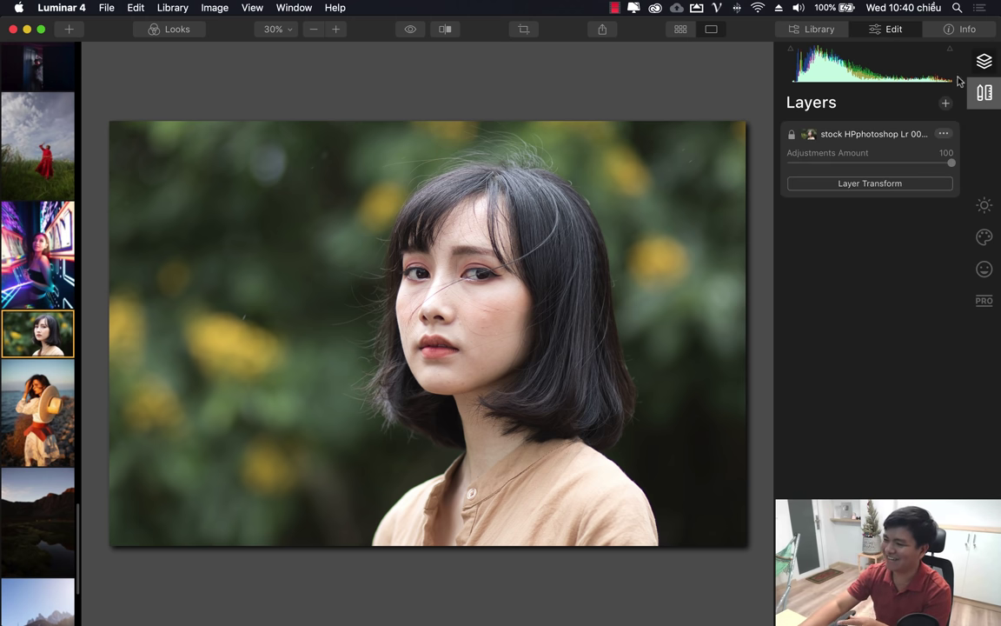
left_click(824, 32)
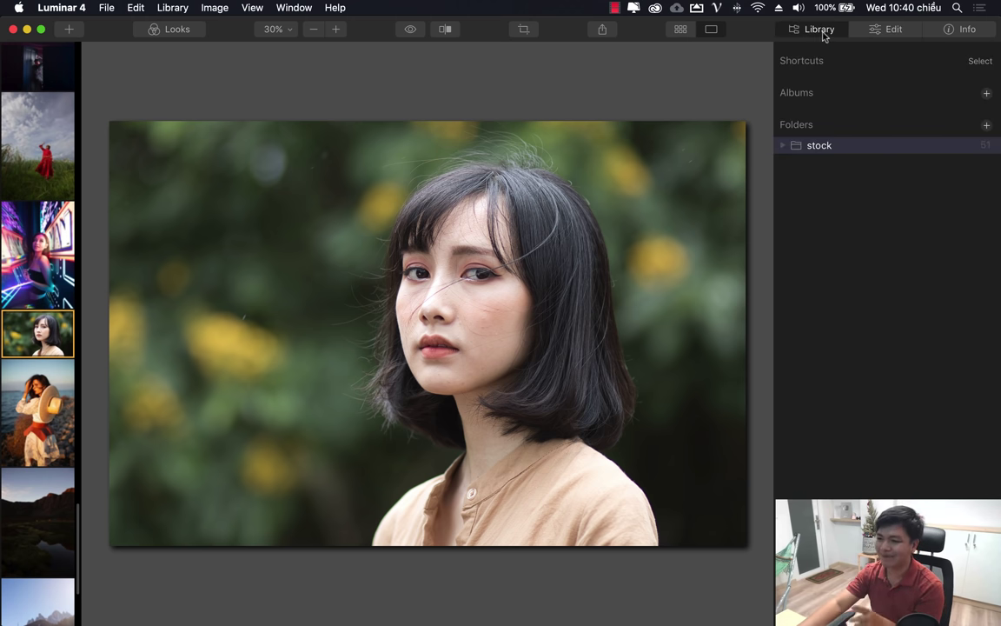
key("d")
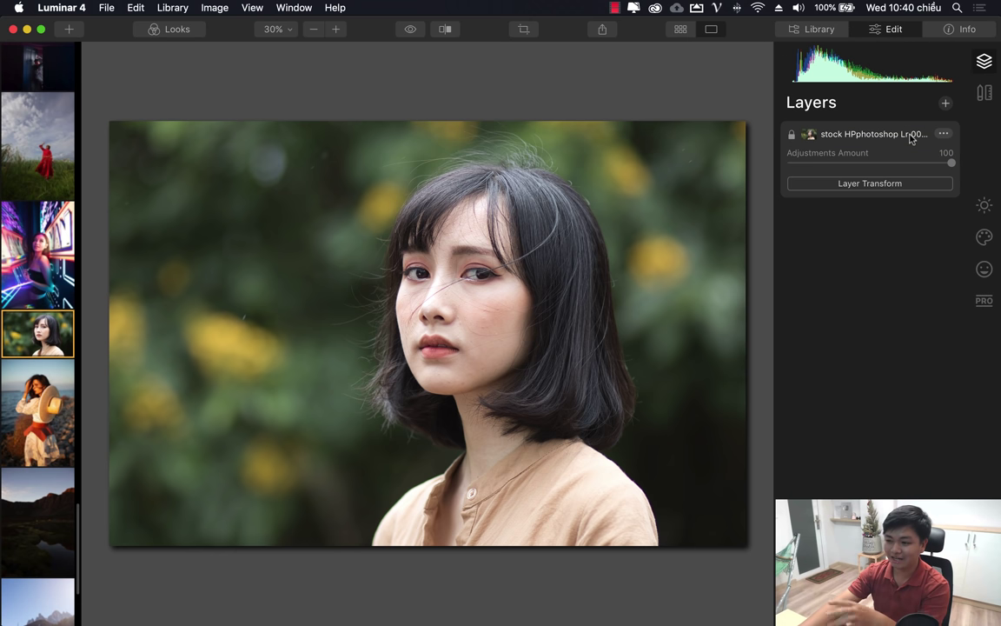
left_click(986, 93)
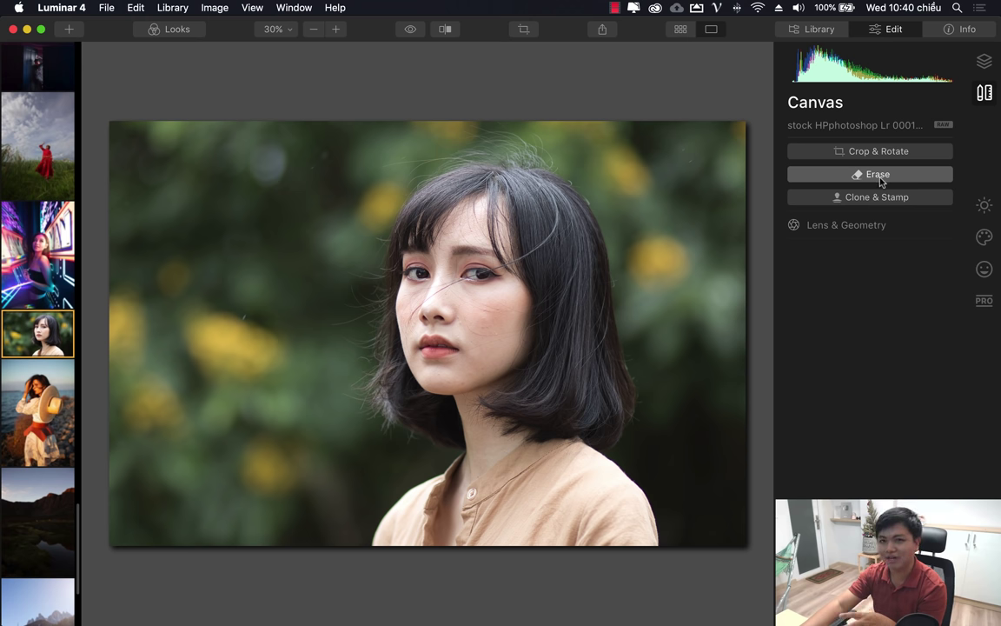
left_click(982, 206)
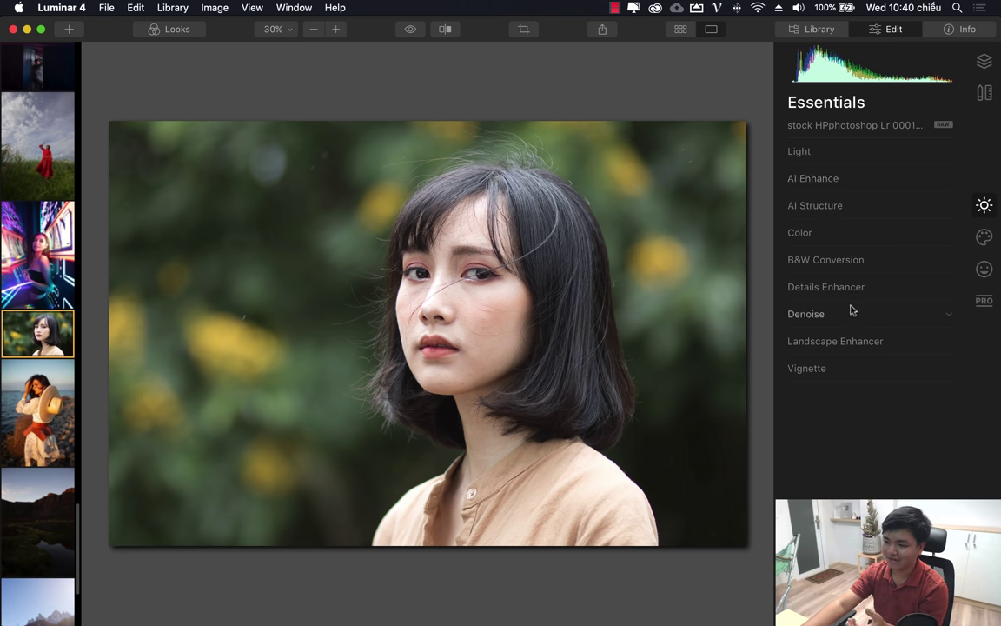
left_click(982, 238)
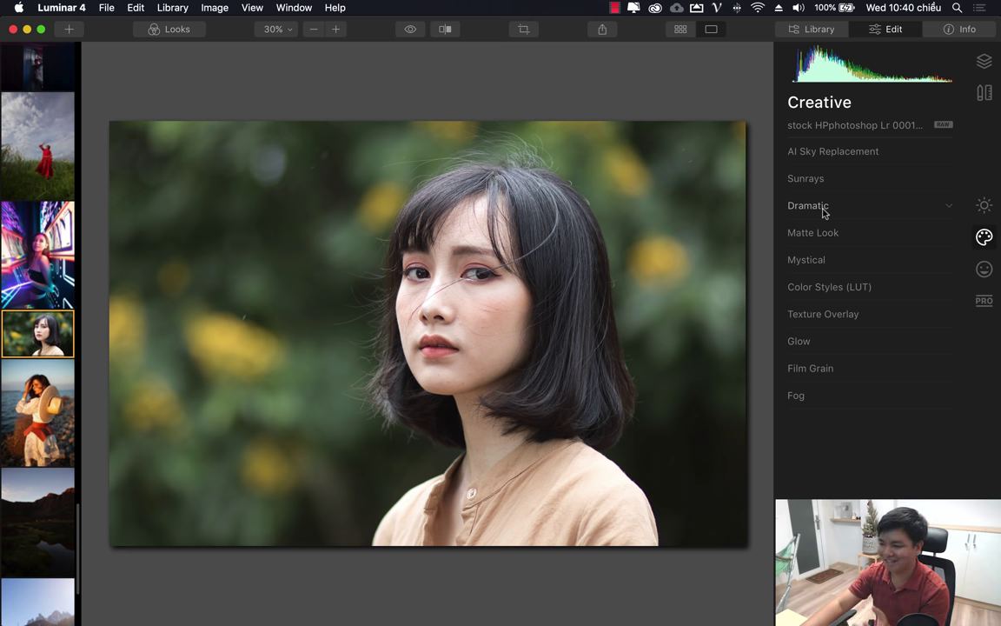
left_click(984, 267)
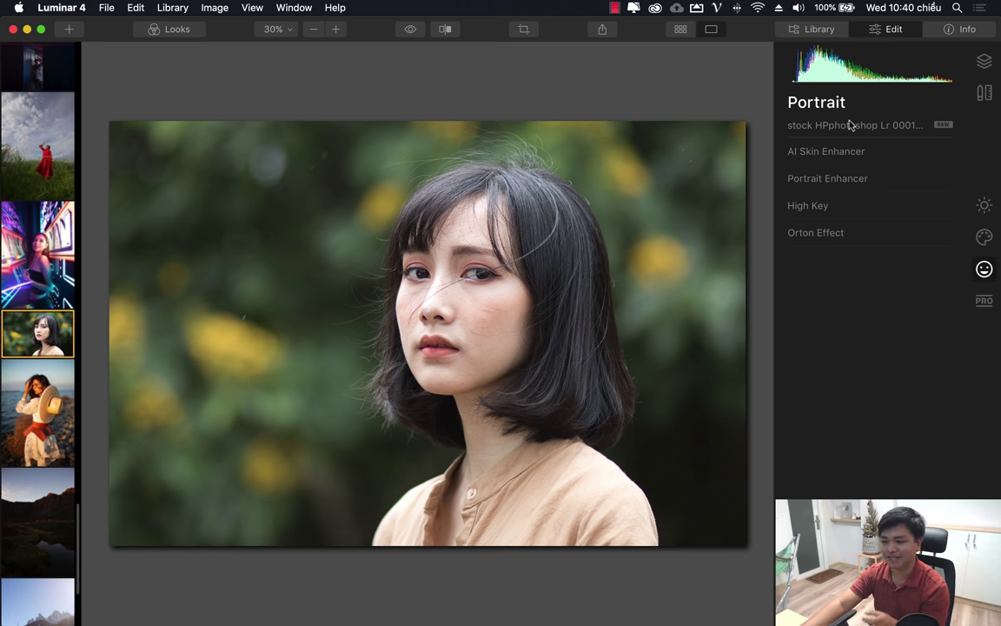
left_click(983, 300)
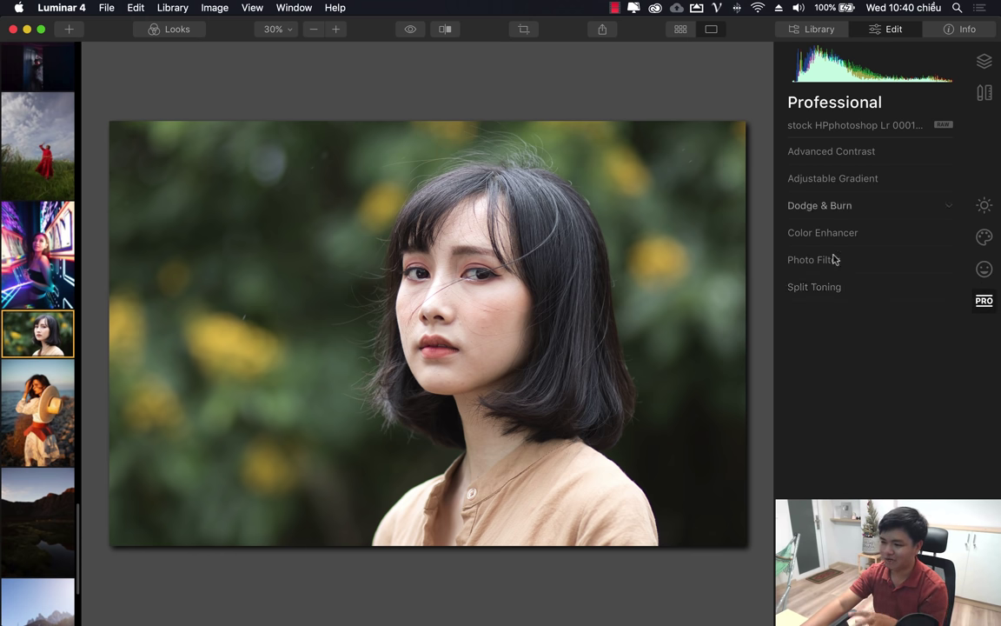
left_click(983, 205)
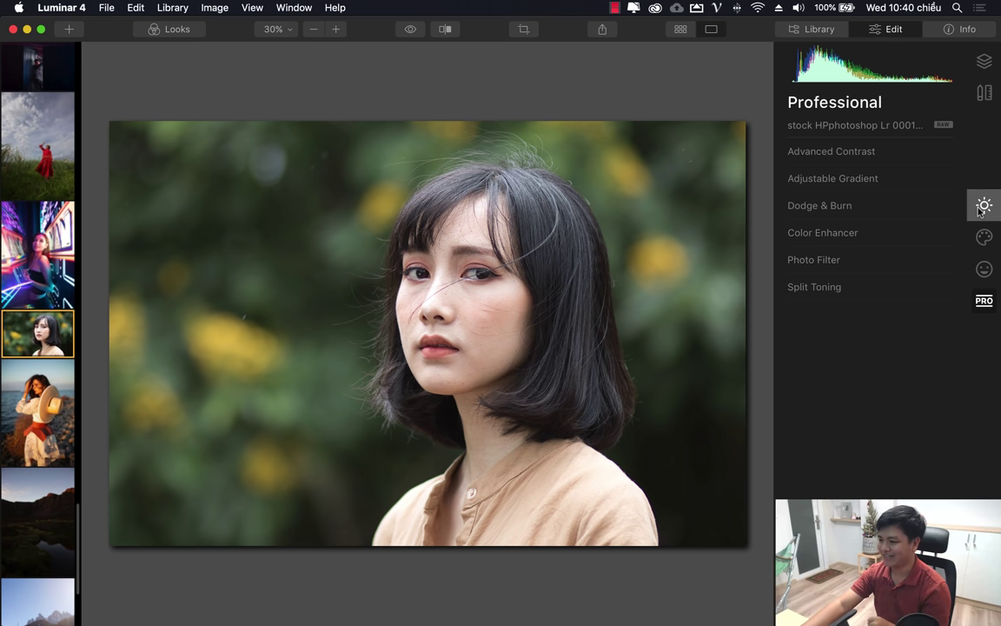
left_click(985, 317)
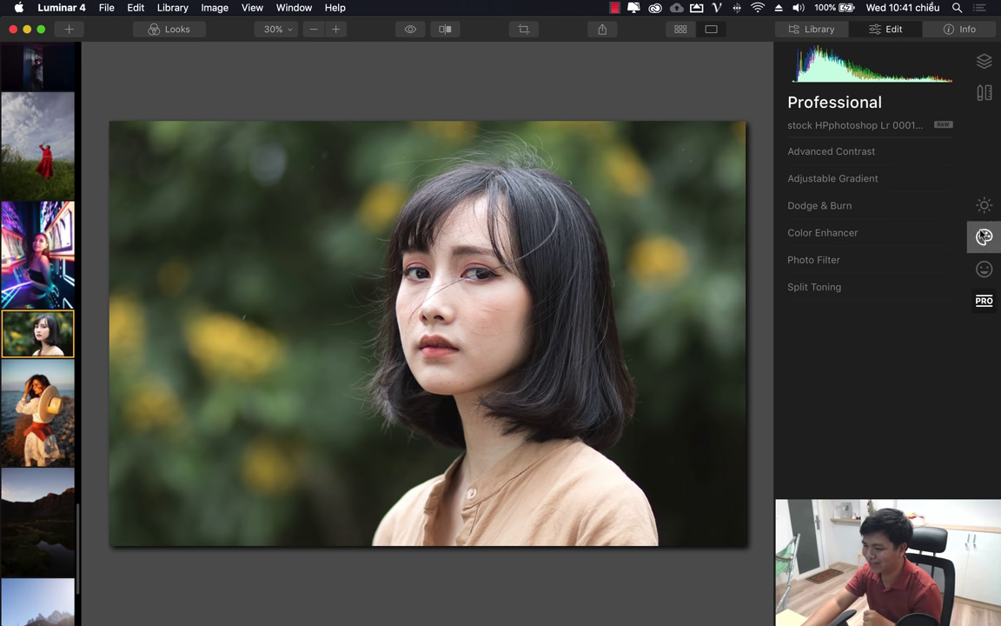
left_click(987, 208)
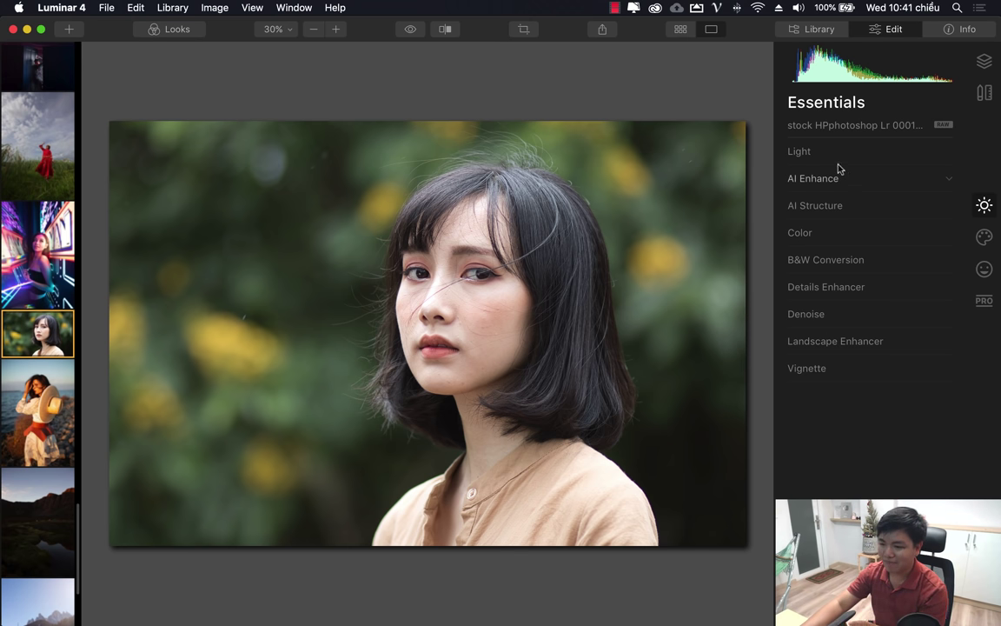
- Set the portrait's Light Exposure to 0.02, then collapse the Light section
left_click(812, 153)
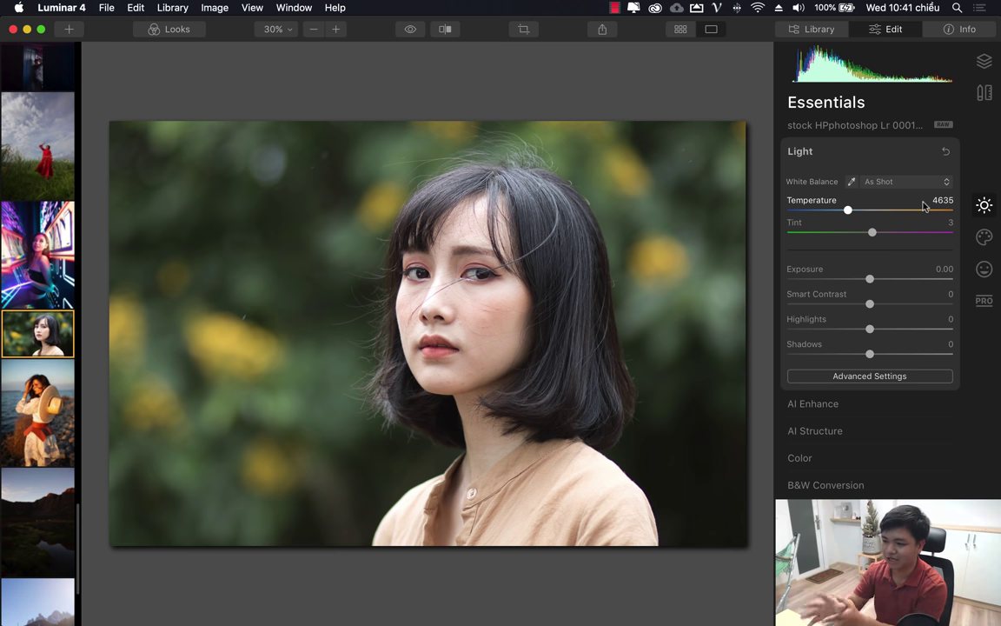
left_click(809, 154)
left_click(809, 153)
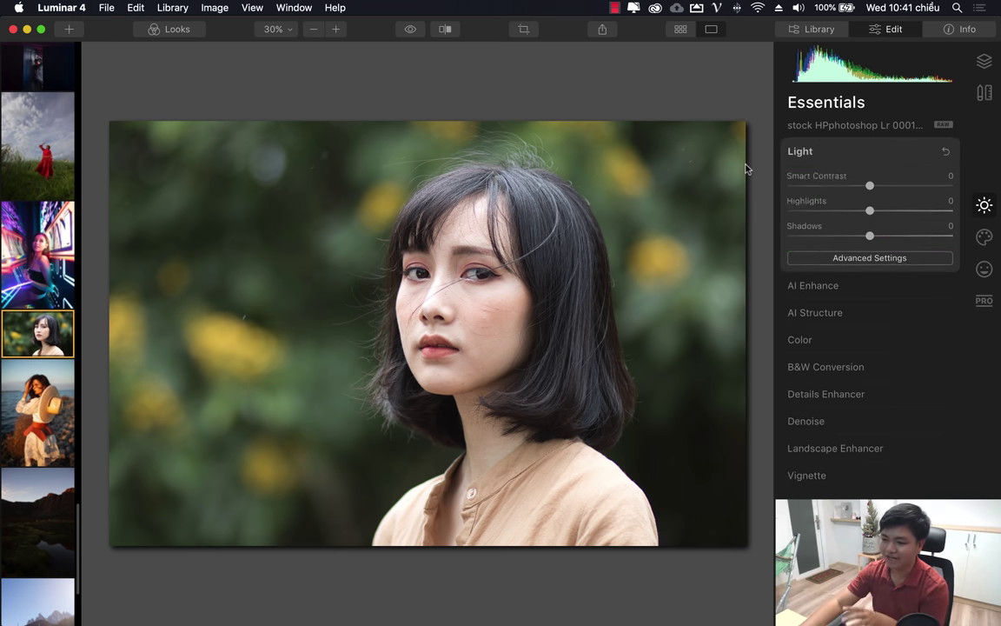
mouse_move(870, 279)
left_mouse_down()
mouse_move(899, 278)
mouse_move(855, 279)
left_mouse_up()
left_click_drag(867, 279, 871, 279)
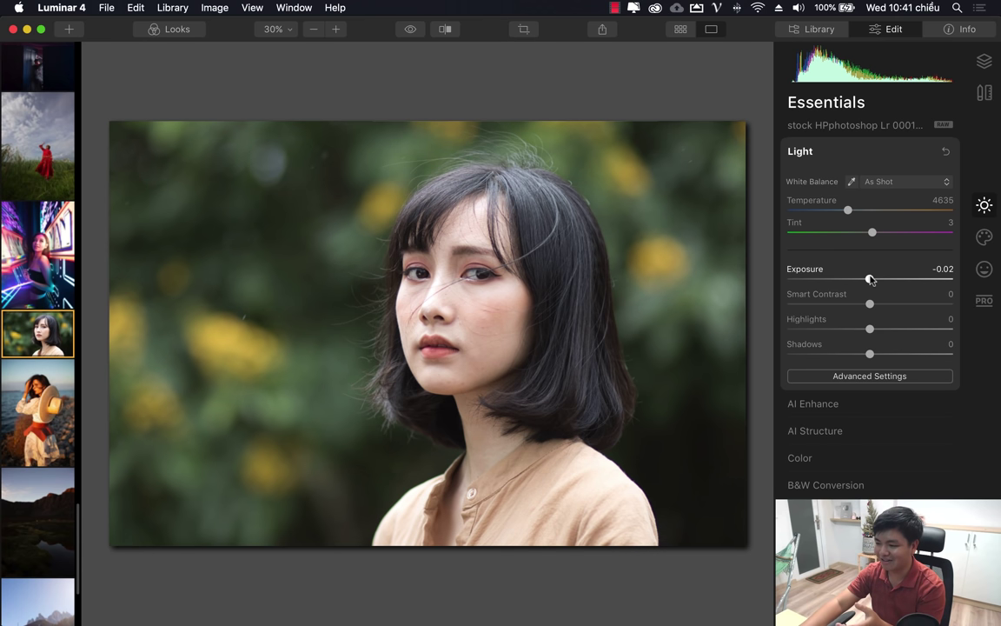
left_click(868, 379)
left_click(872, 379)
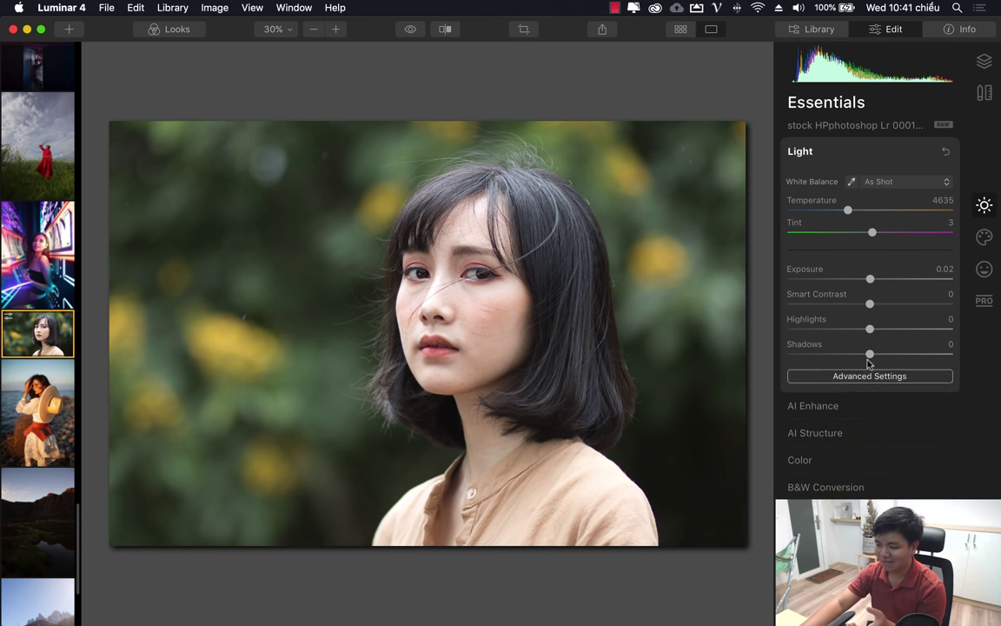
left_click(805, 158)
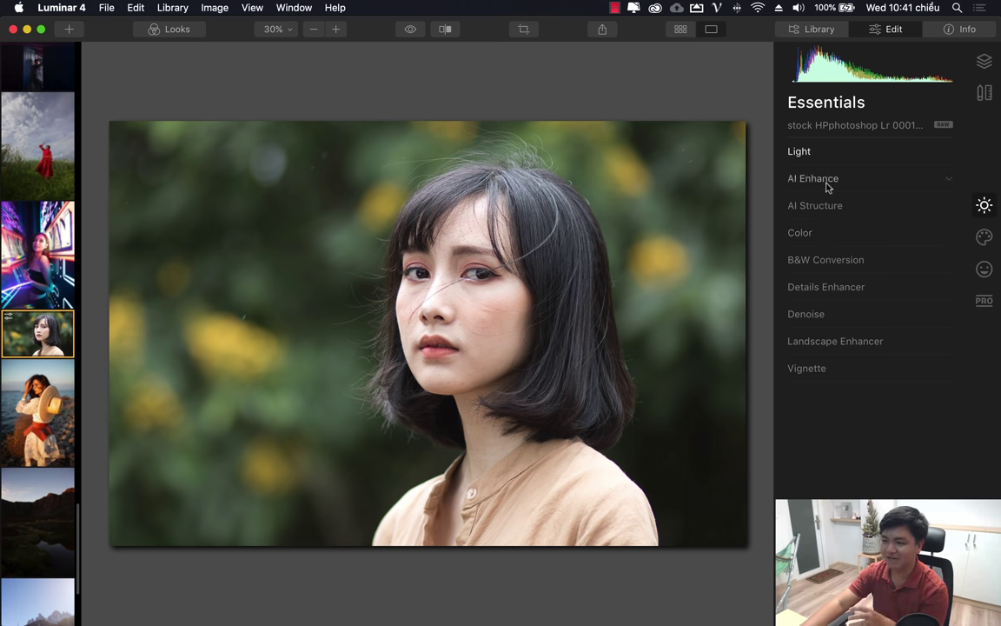
- Expand AI Enhance and set AI Accent on the portrait to about 54
left_click(831, 183)
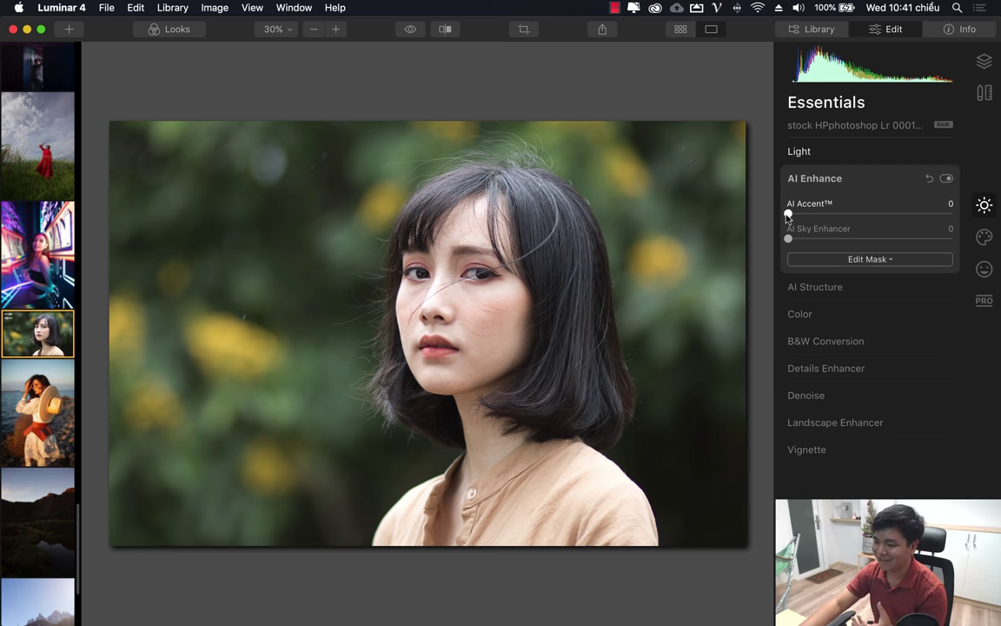
left_click_drag(788, 216, 888, 216)
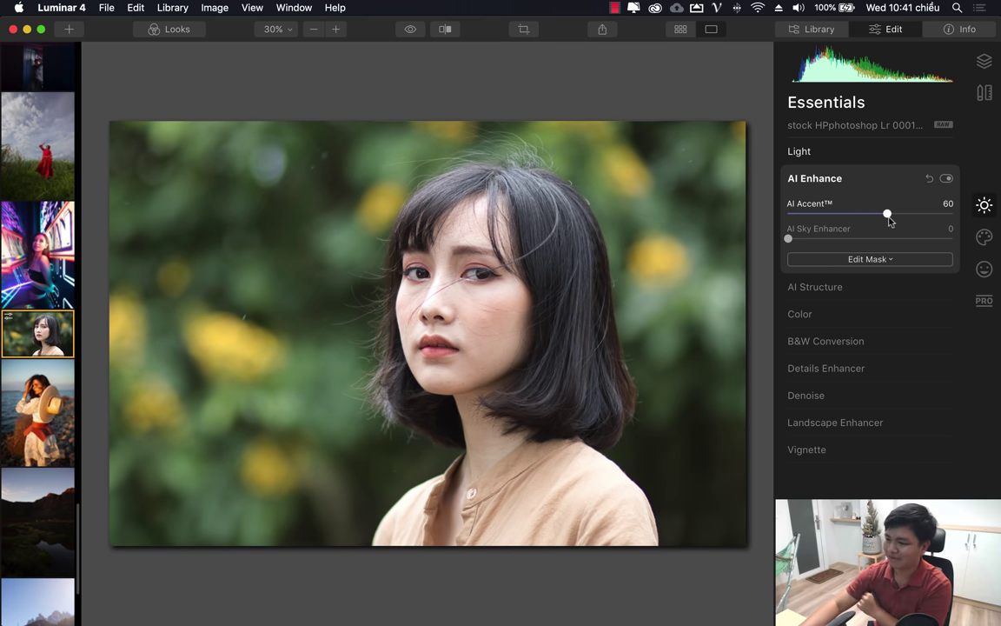
mouse_move(888, 214)
left_mouse_down()
mouse_move(797, 214)
mouse_move(941, 214)
mouse_move(768, 218)
mouse_move(920, 212)
mouse_move(814, 217)
mouse_move(877, 214)
left_mouse_up()
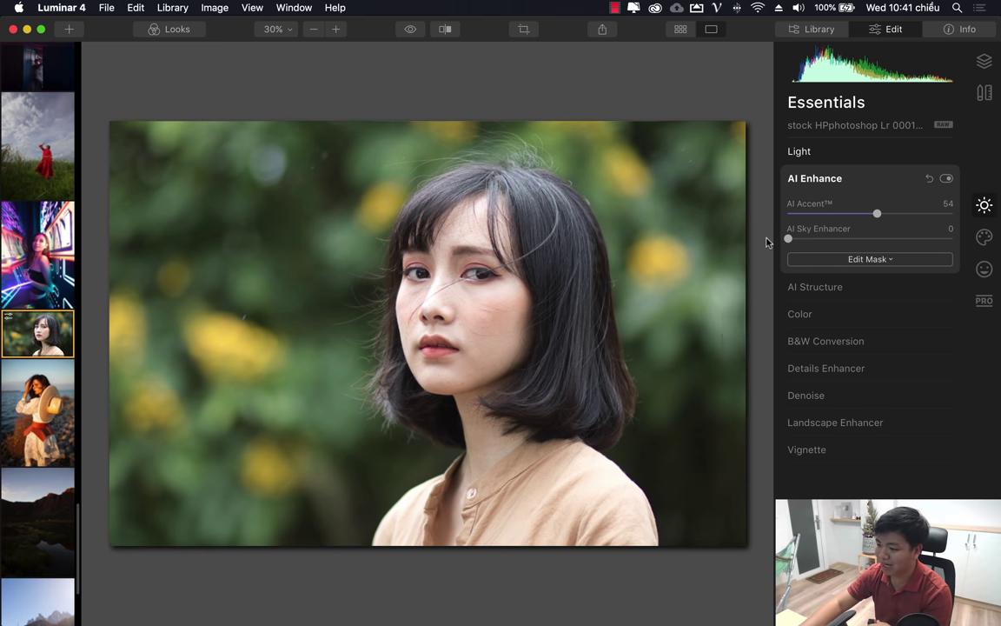
mouse_move(789, 240)
left_mouse_down()
mouse_move(876, 240)
mouse_move(789, 240)
left_mouse_up()
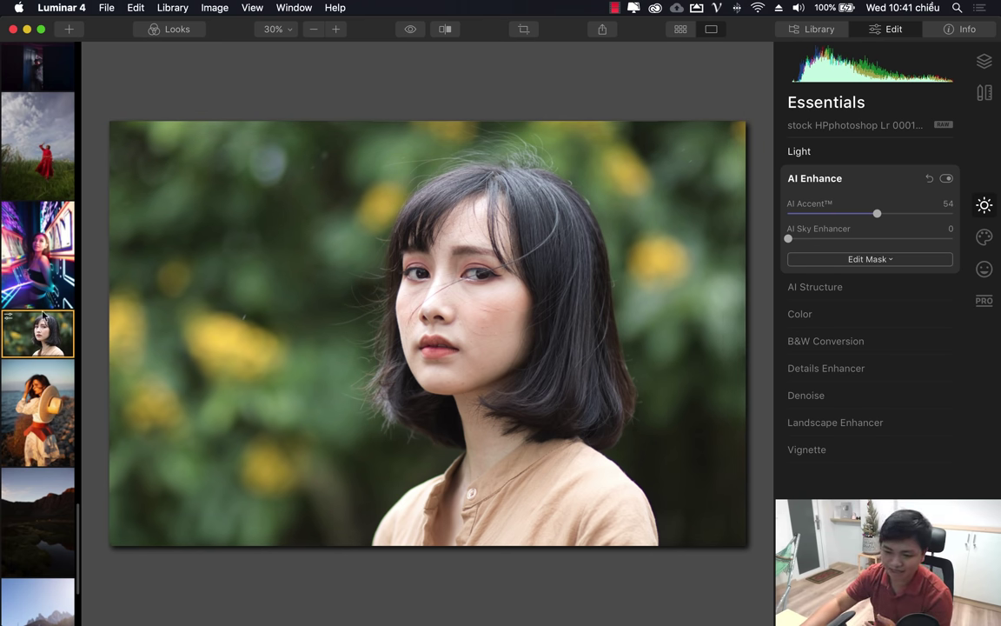
scroll(49, 274, "up", 5)
- Open the red-dress photo, try AI Accent, then leave AI Sky Enhancer at 30 with Accent at 0
left_click(22, 356)
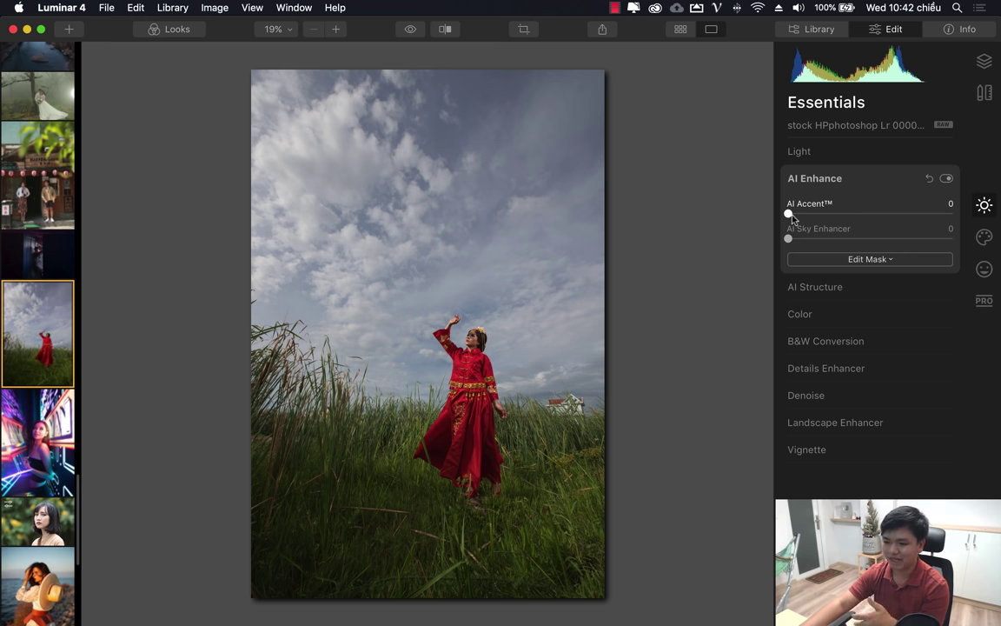
left_click_drag(789, 214, 832, 214)
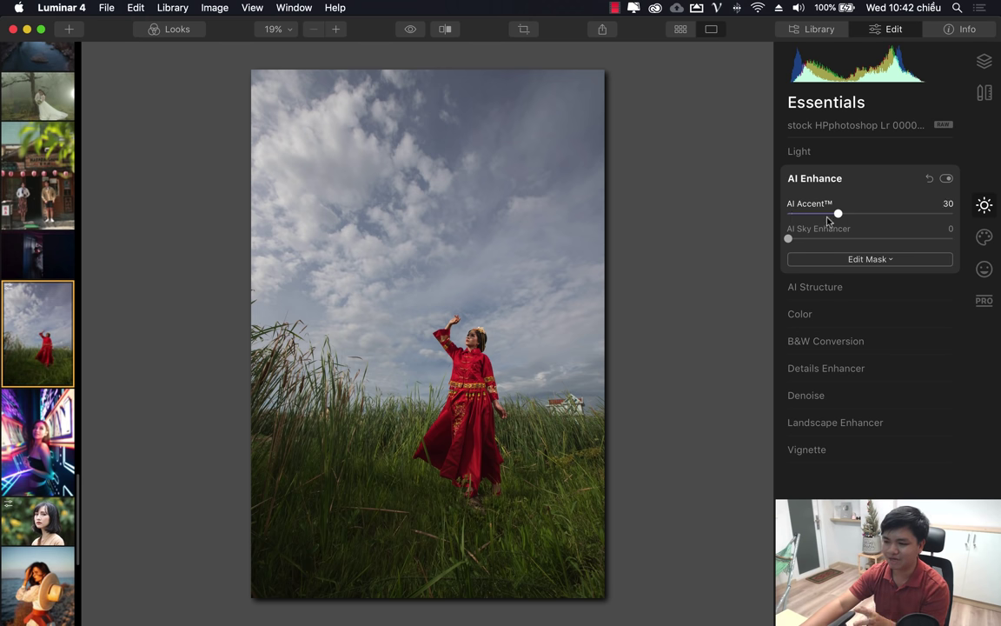
left_click_drag(788, 238, 871, 242)
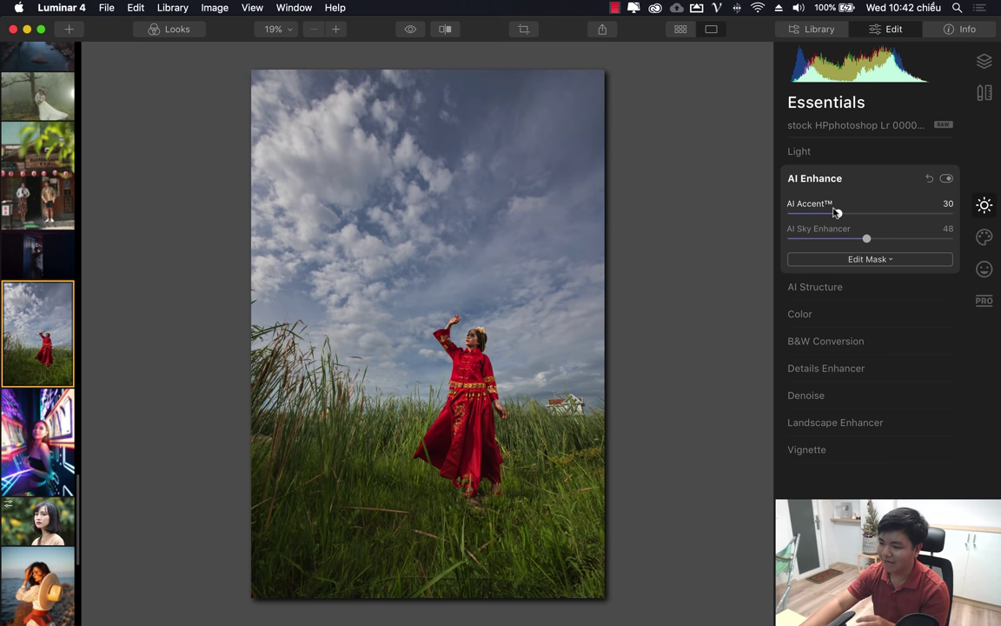
left_click_drag(837, 213, 764, 219)
mouse_move(866, 238)
left_mouse_down()
mouse_move(817, 247)
mouse_move(893, 246)
mouse_move(726, 252)
left_mouse_up()
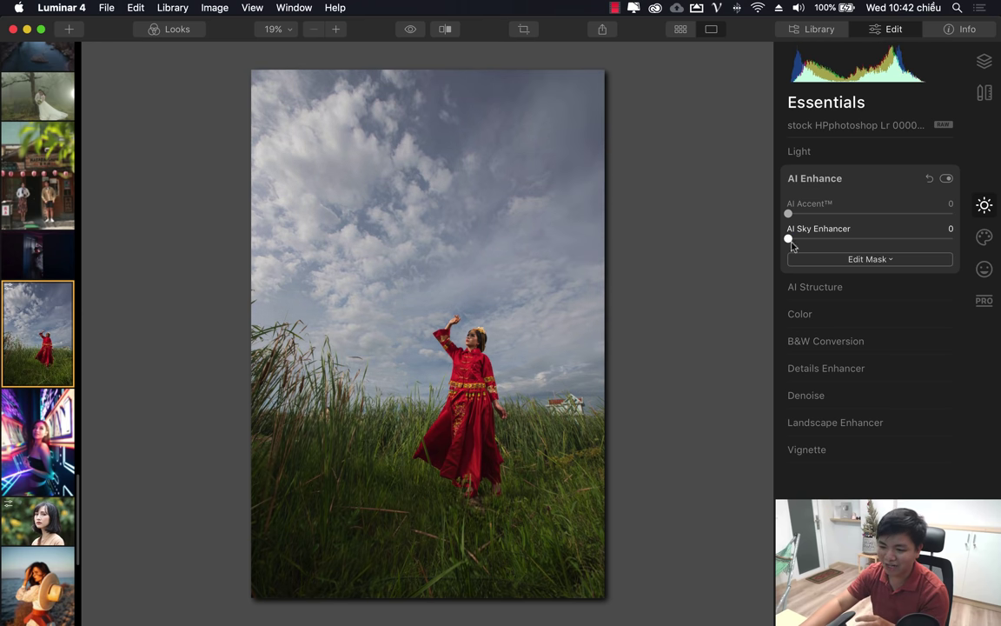
mouse_move(787, 242)
left_mouse_down()
mouse_move(884, 241)
mouse_move(706, 261)
mouse_move(938, 242)
mouse_move(766, 261)
mouse_move(932, 258)
mouse_move(883, 257)
mouse_move(915, 258)
mouse_move(927, 239)
mouse_move(856, 242)
mouse_move(911, 242)
mouse_move(858, 252)
left_mouse_up()
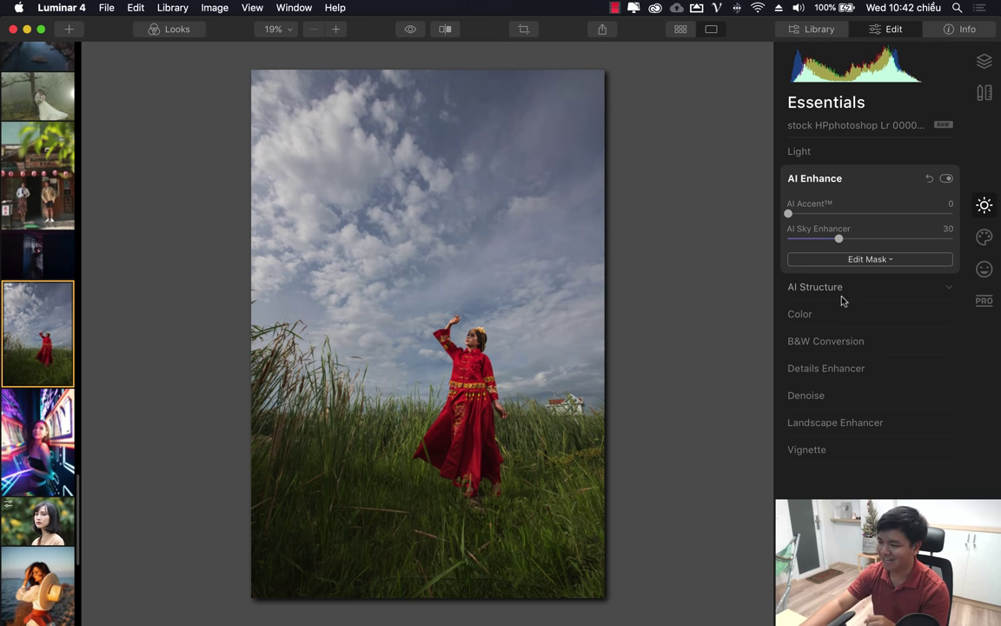
- Collapse AI Enhance and look through the Color adjustments in Essentials
left_click(824, 180)
left_click(984, 236)
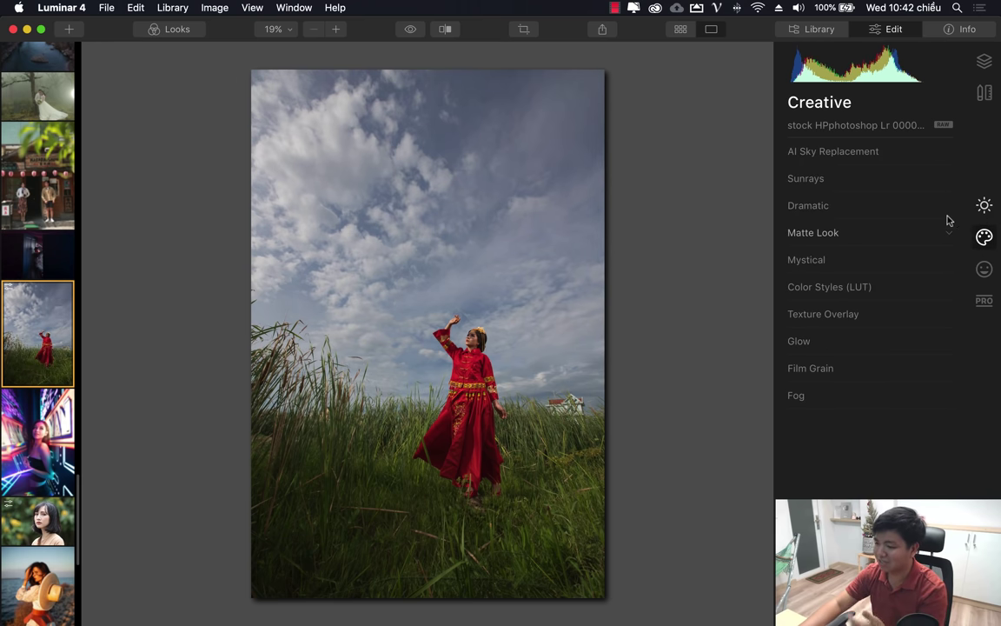
left_click(983, 205)
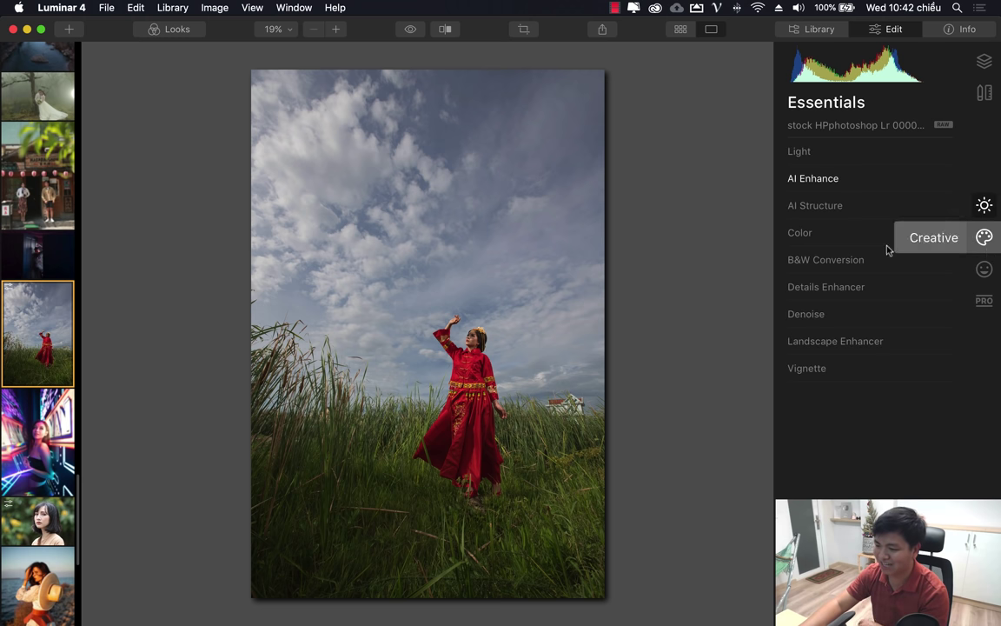
left_click(822, 242)
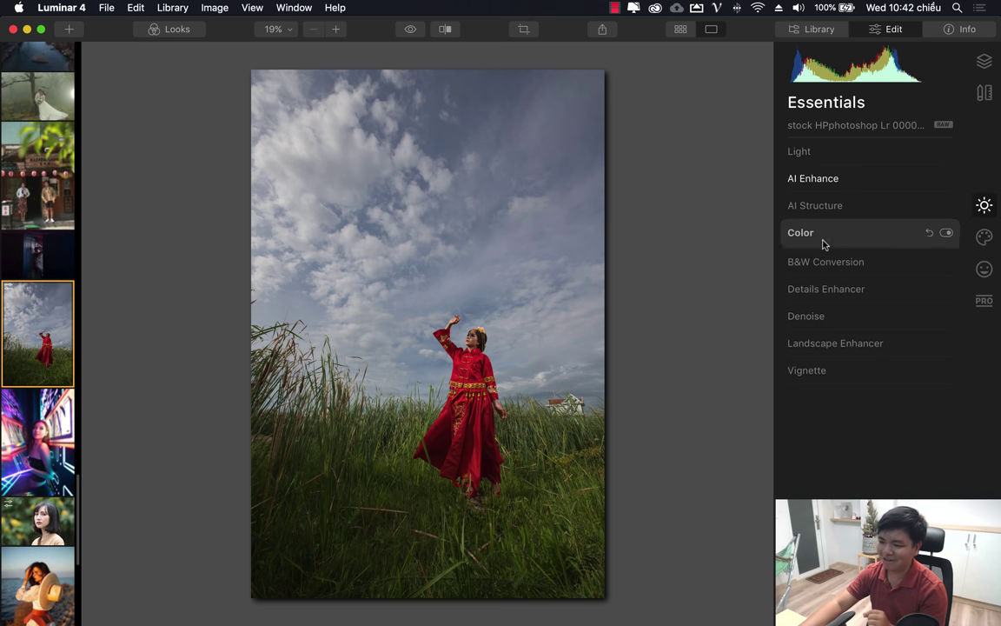
left_click(809, 240)
left_click(817, 239)
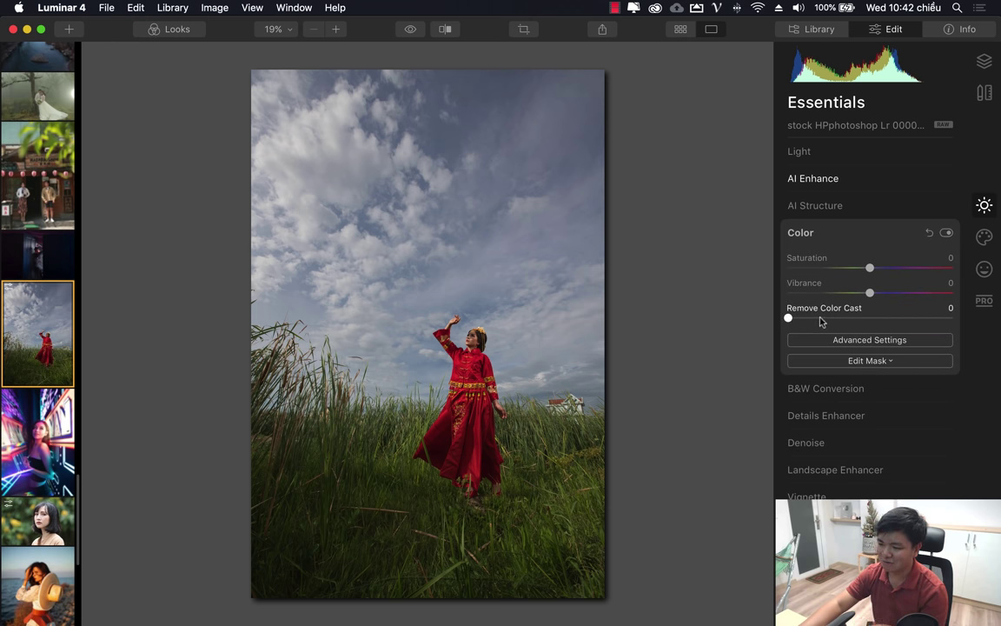
left_click(820, 234)
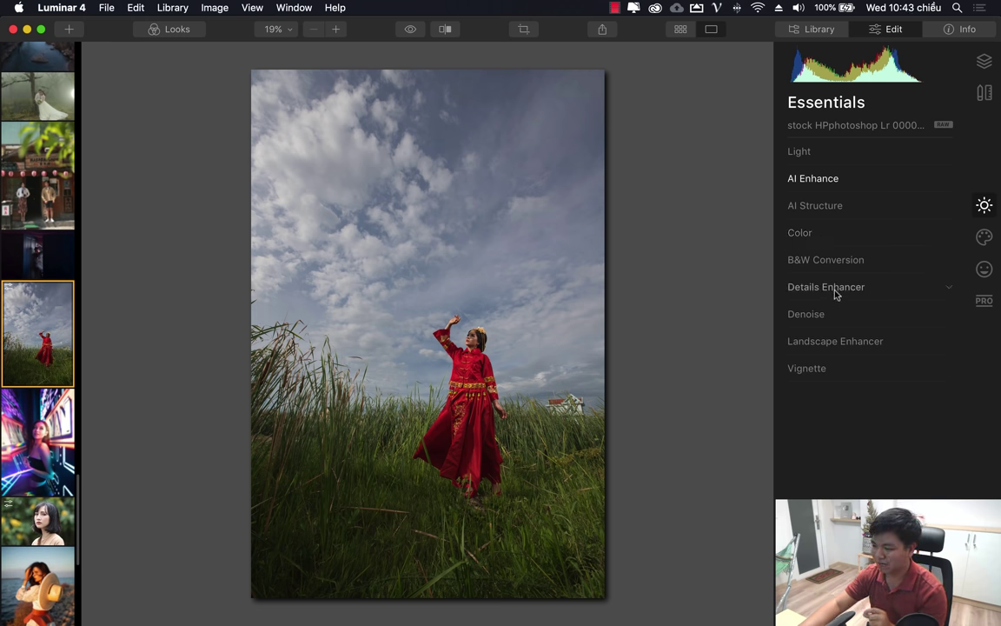
- Check Details Enhancer, then expand AI Sky Replacement in the Creative filters
left_click(833, 292)
left_click(829, 293)
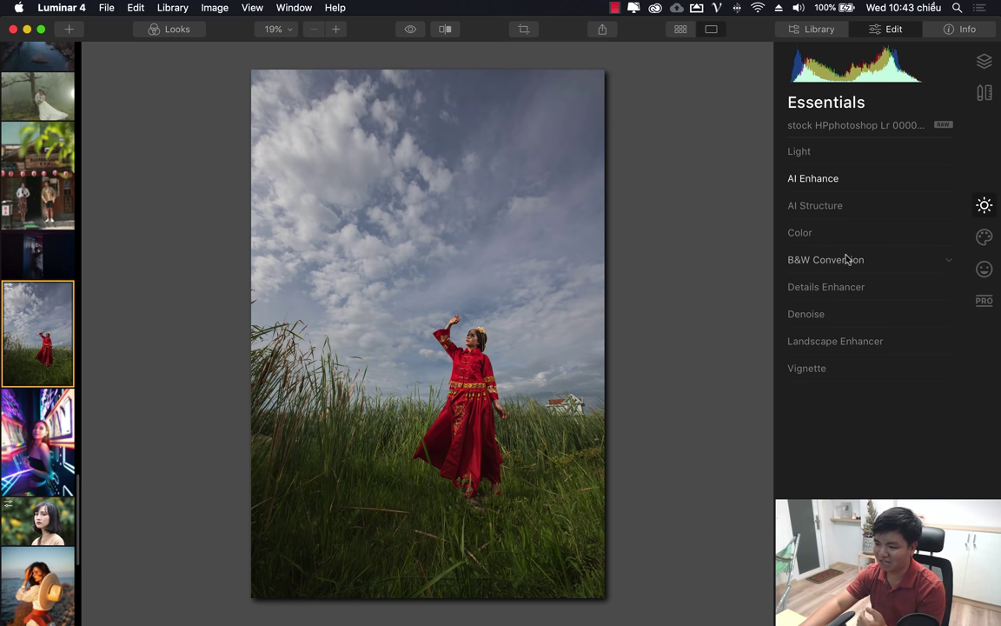
left_click(982, 240)
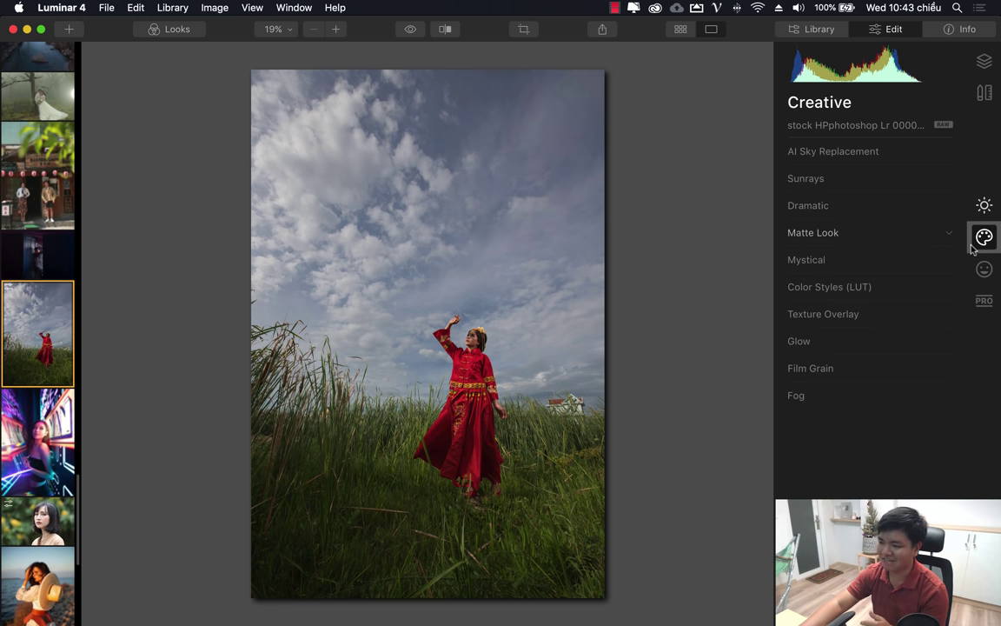
left_click(831, 153)
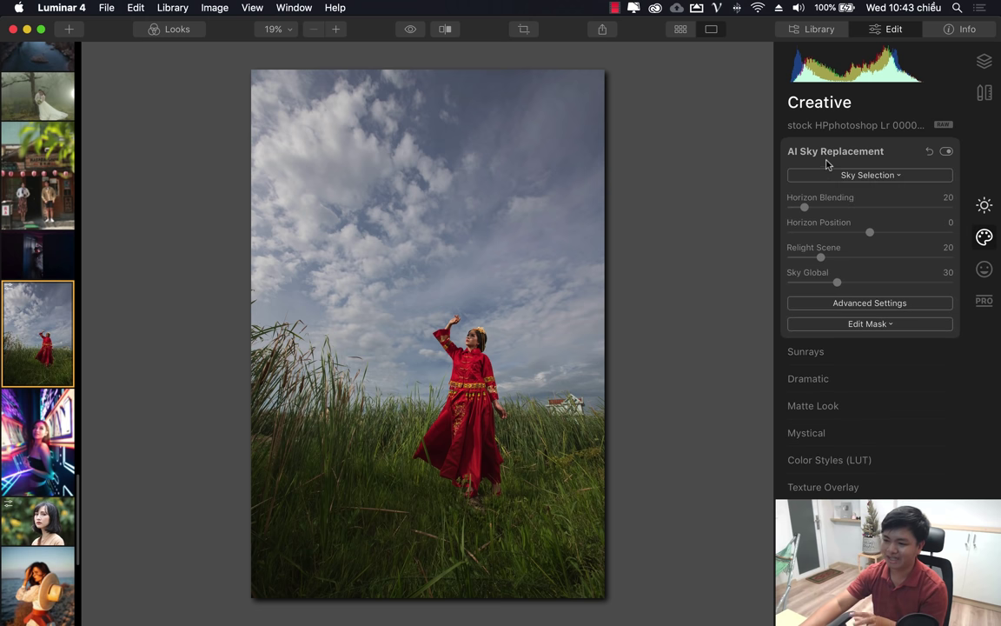
- Replace the grey sky with Bright Blue Sky 3, inspect it at full size, and collapse the panel
left_click(873, 177)
left_click(684, 325)
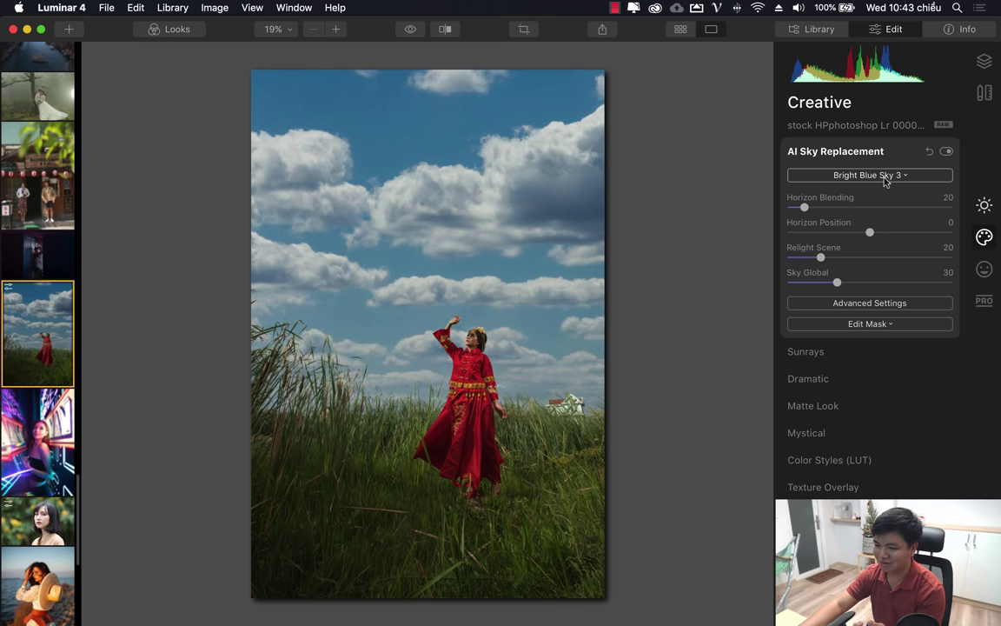
left_click(366, 414)
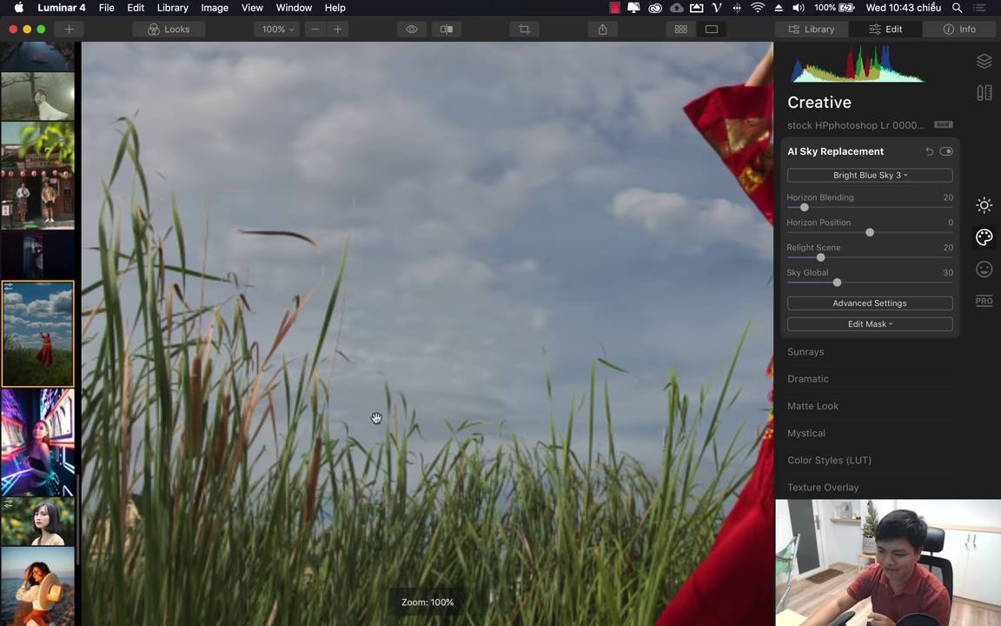
left_click(375, 418)
left_click(851, 153)
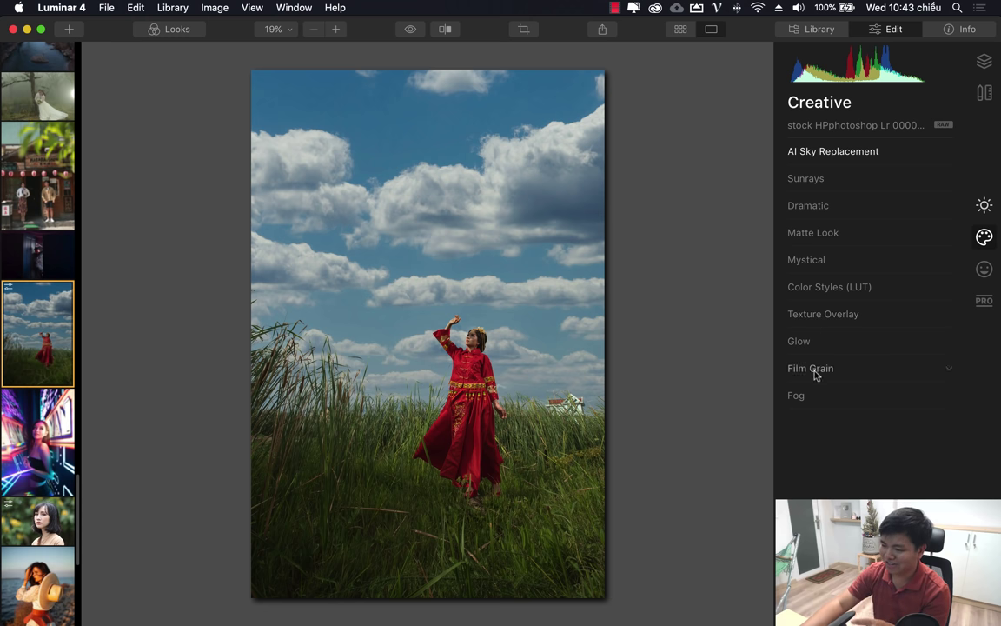
- Try Sunrays with the sun placed behind the woman, then switch the effect off
left_click(806, 179)
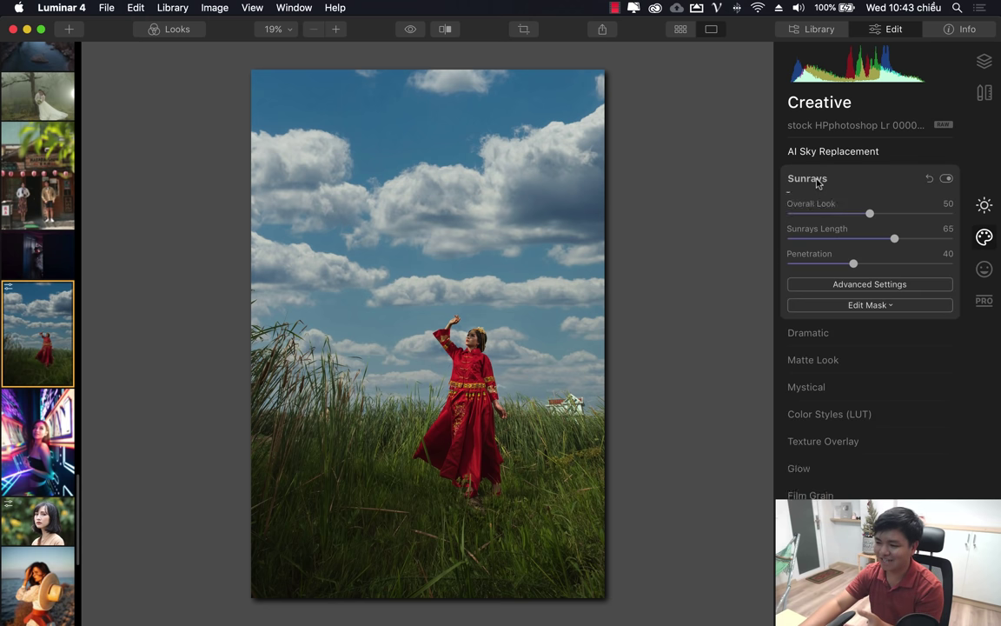
left_click(848, 205)
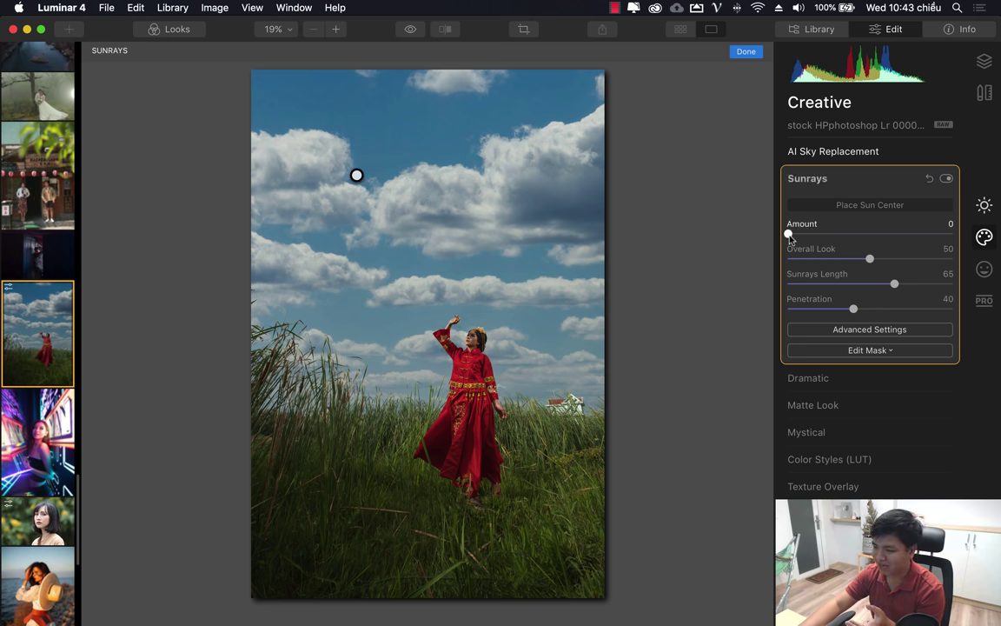
left_click_drag(788, 234, 870, 234)
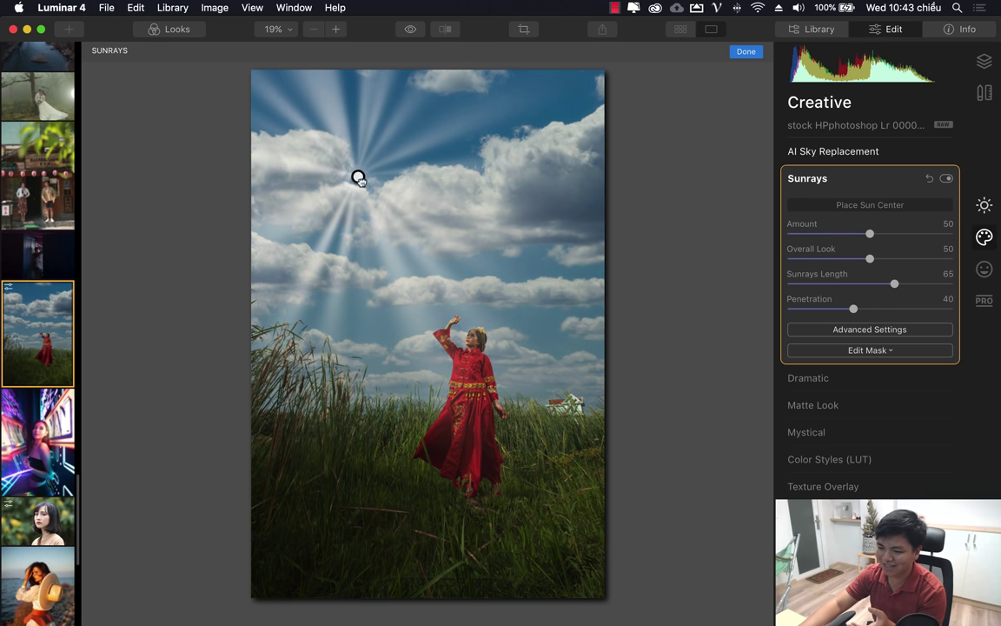
mouse_move(356, 176)
left_mouse_down()
mouse_move(570, 402)
mouse_move(424, 402)
mouse_move(370, 420)
mouse_move(320, 419)
mouse_move(584, 418)
mouse_move(282, 415)
mouse_move(472, 415)
mouse_move(514, 405)
mouse_move(591, 415)
mouse_move(532, 416)
left_mouse_up()
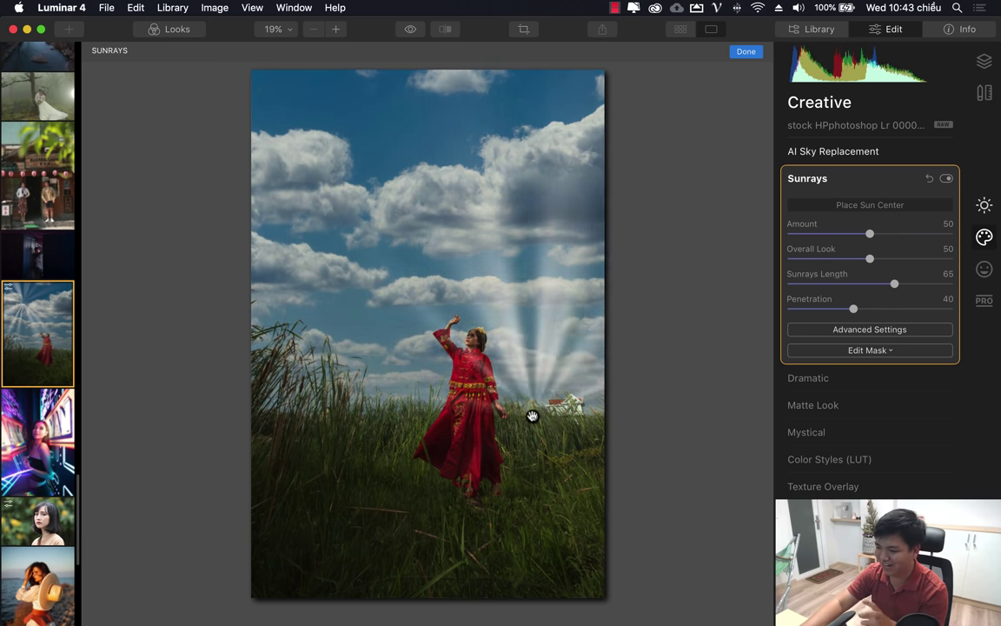
left_click(946, 179)
left_click(826, 180)
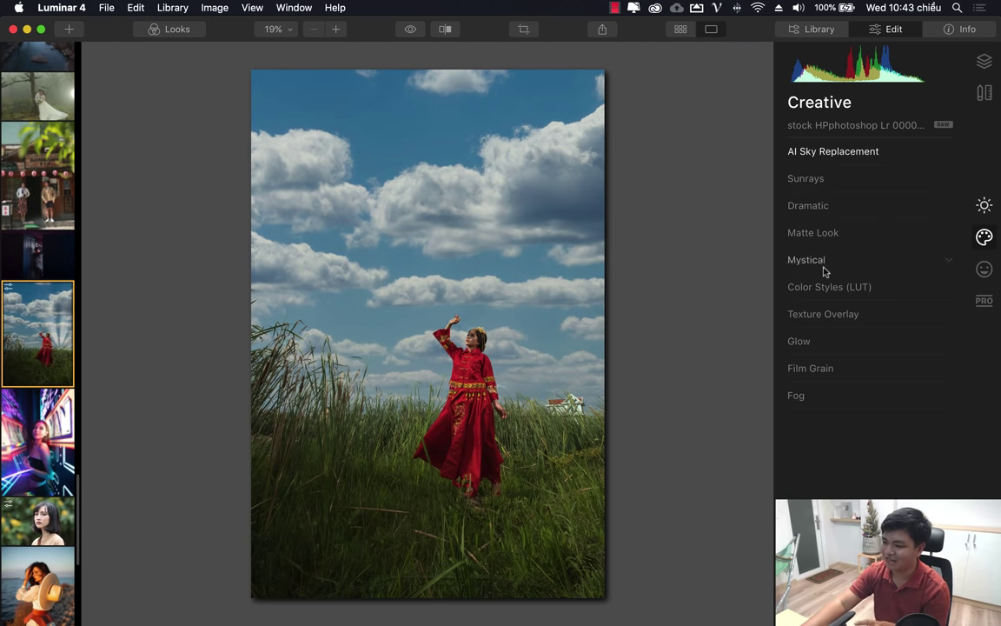
- Open the short-haired girl's portrait in Portrait tools and raise AI Skin Enhancer to 50
left_click(984, 269)
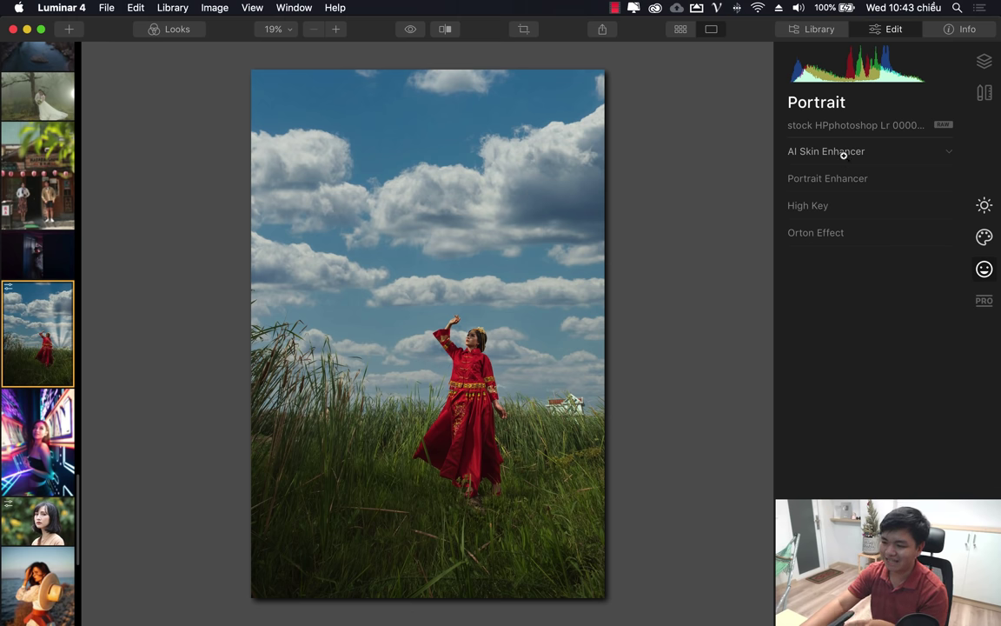
left_click(47, 514)
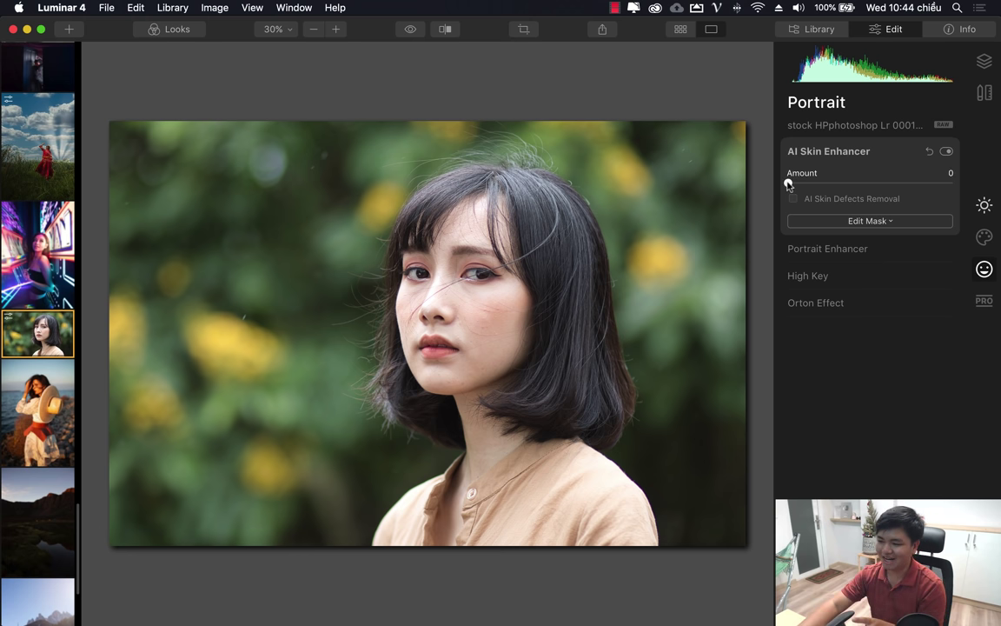
left_click_drag(789, 184, 855, 183)
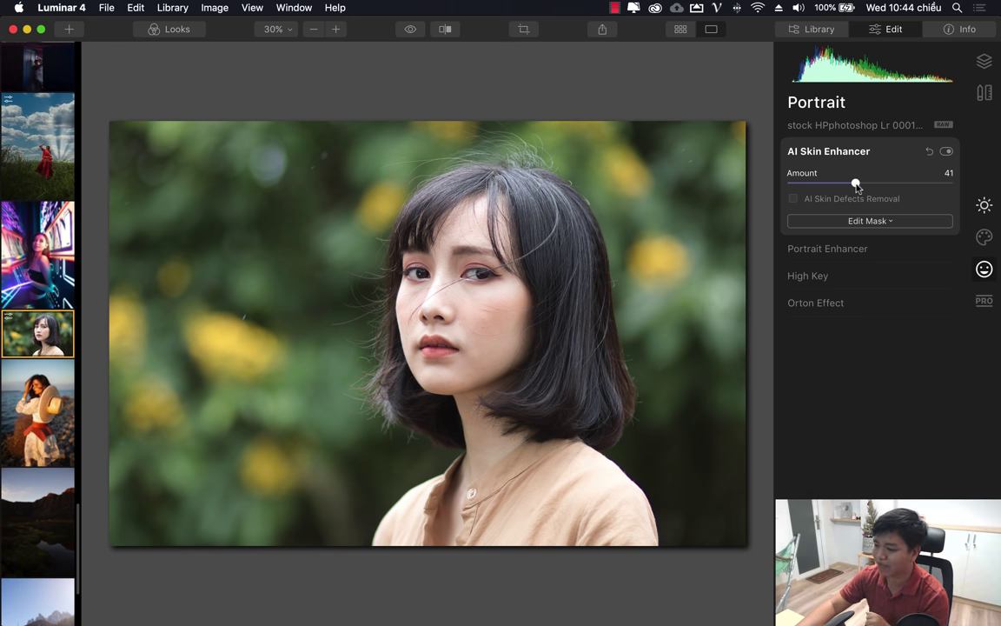
mouse_move(856, 185)
left_mouse_down()
mouse_move(842, 182)
mouse_move(900, 183)
mouse_move(787, 184)
mouse_move(928, 185)
mouse_move(914, 183)
left_mouse_up()
- Zoom in to inspect the girl's face at full size
double_click(493, 324)
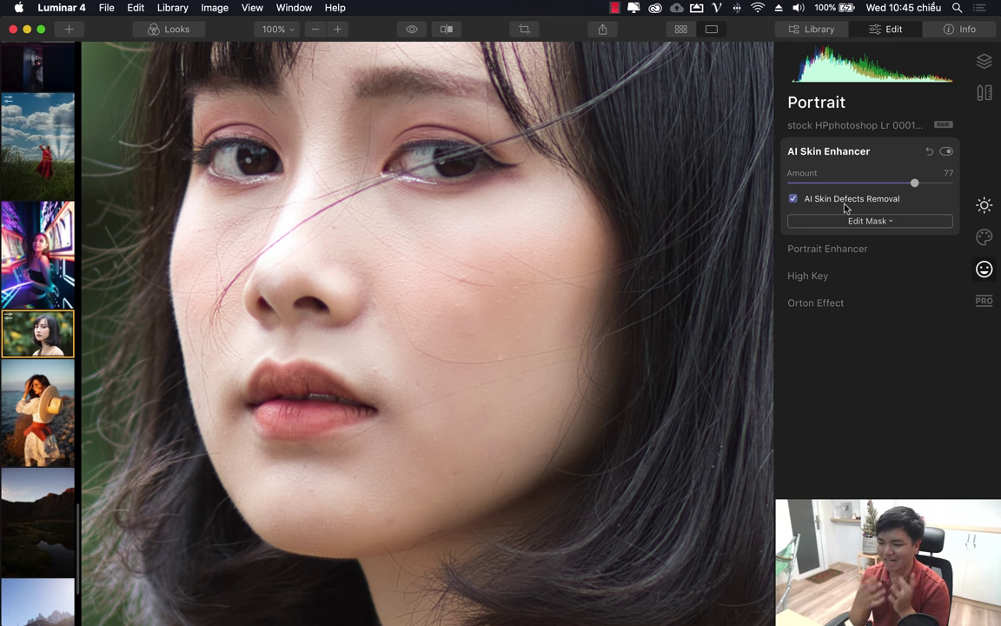
scroll(43, 341, "down", 10)
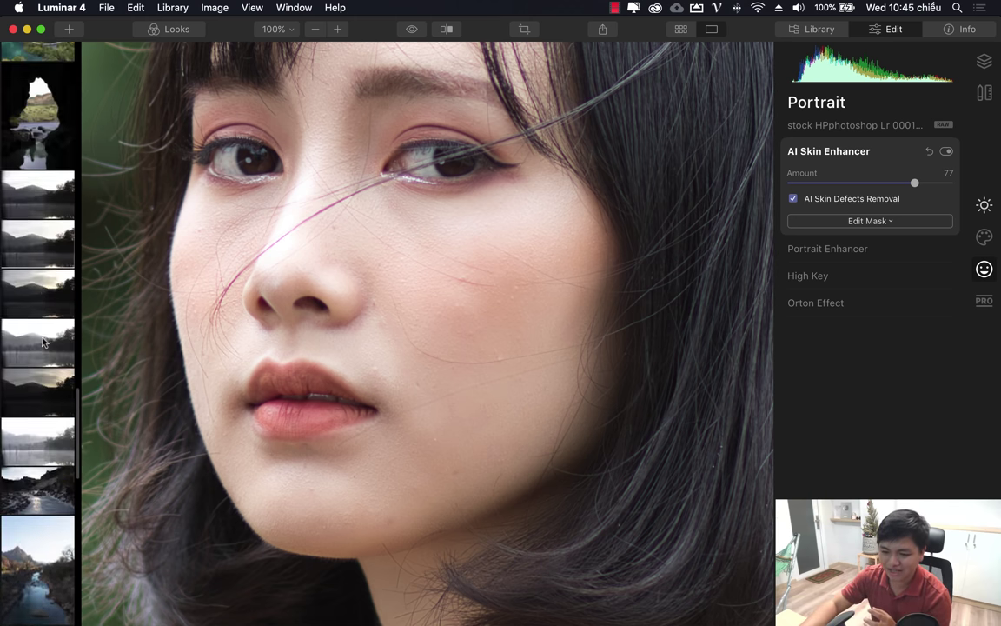
scroll(43, 342, "up", 5)
scroll(43, 342, "up", 5)
scroll(43, 341, "up", 5)
scroll(43, 342, "up", 5)
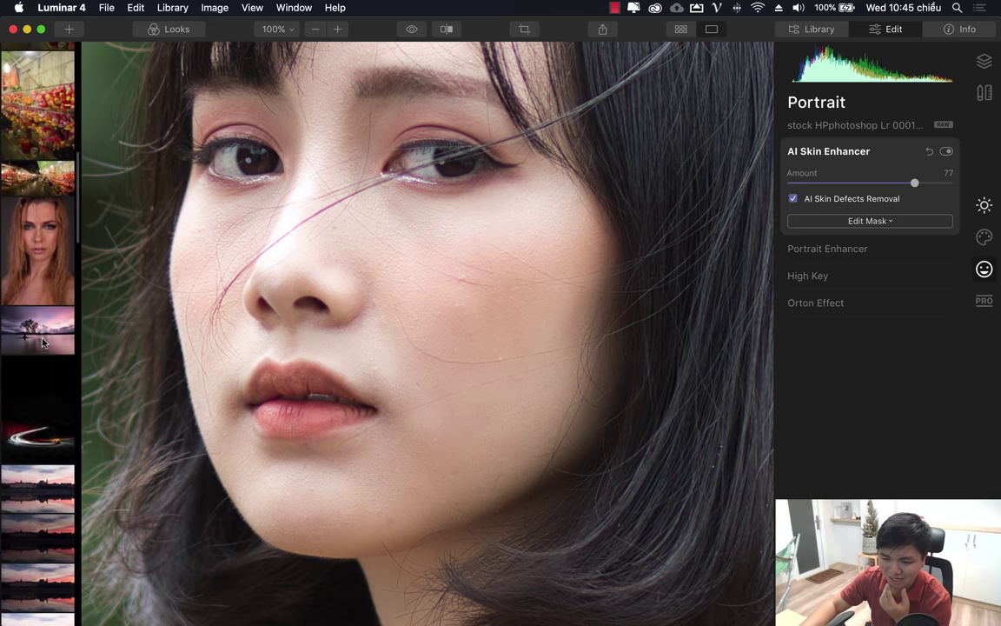
scroll(44, 342, "up", 2)
- Open the long-haired woman's portrait and set AI Skin Enhancer to 76, zoomed on the nose
left_click(43, 341)
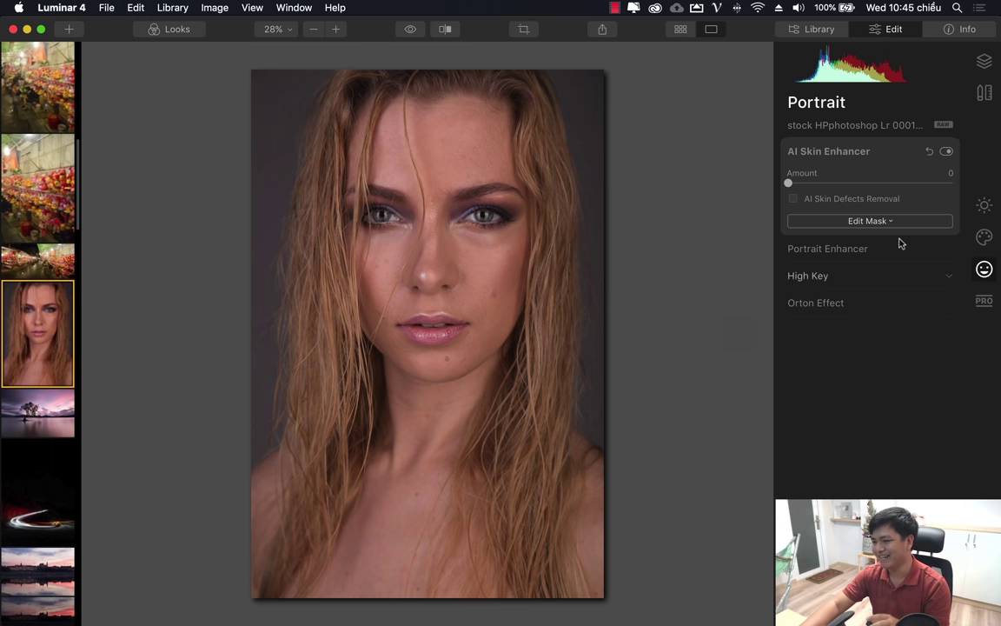
left_click_drag(788, 184, 844, 184)
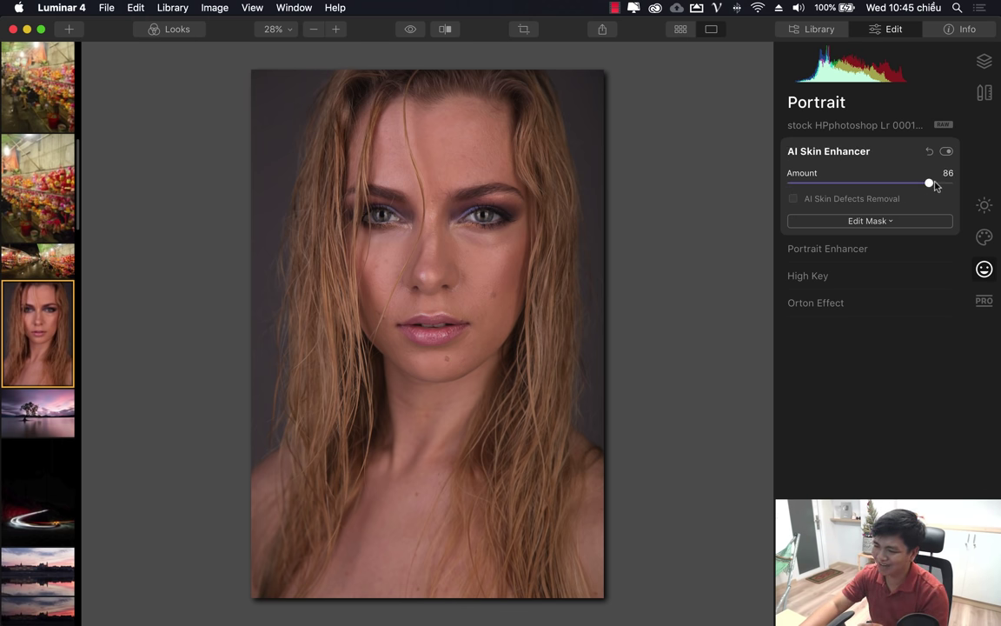
left_click_drag(935, 185, 915, 183)
left_click(459, 278)
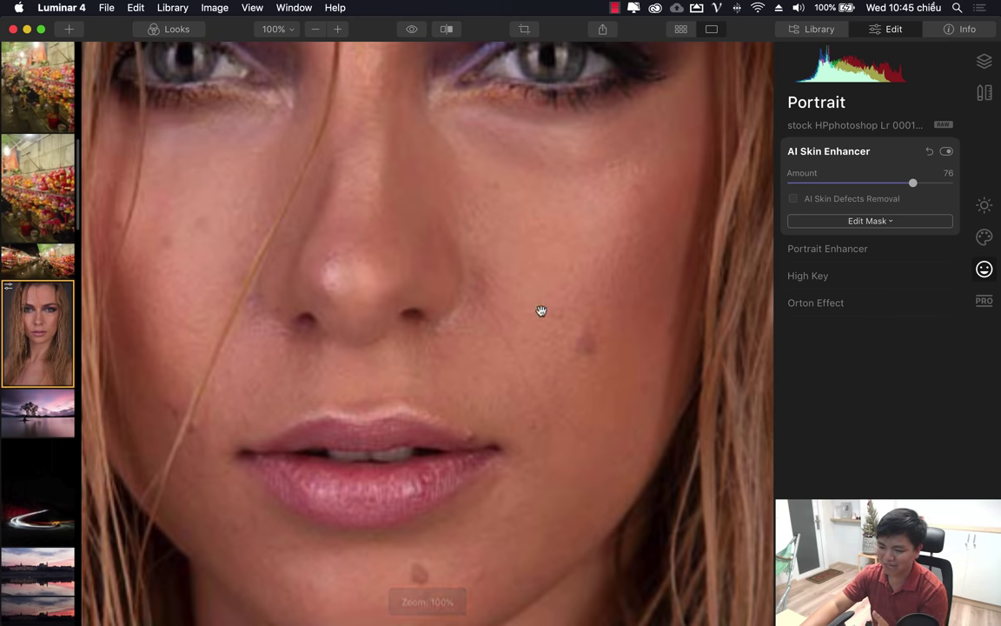
- Toggle AI Skin Enhancer off and on to compare the skin smoothing
left_click(946, 152)
left_click(946, 152)
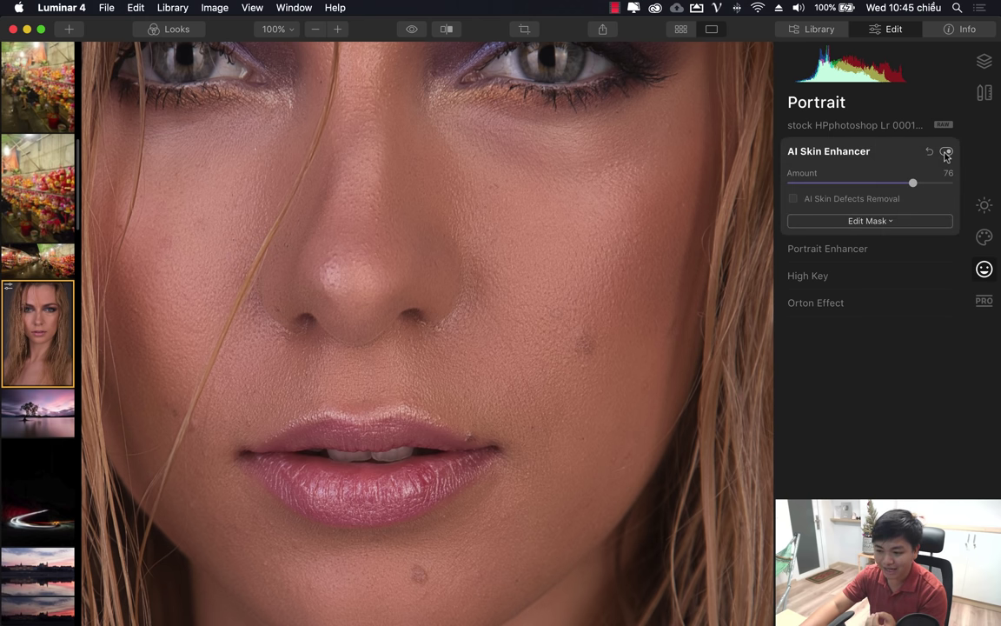
left_click(946, 152)
left_click(946, 152)
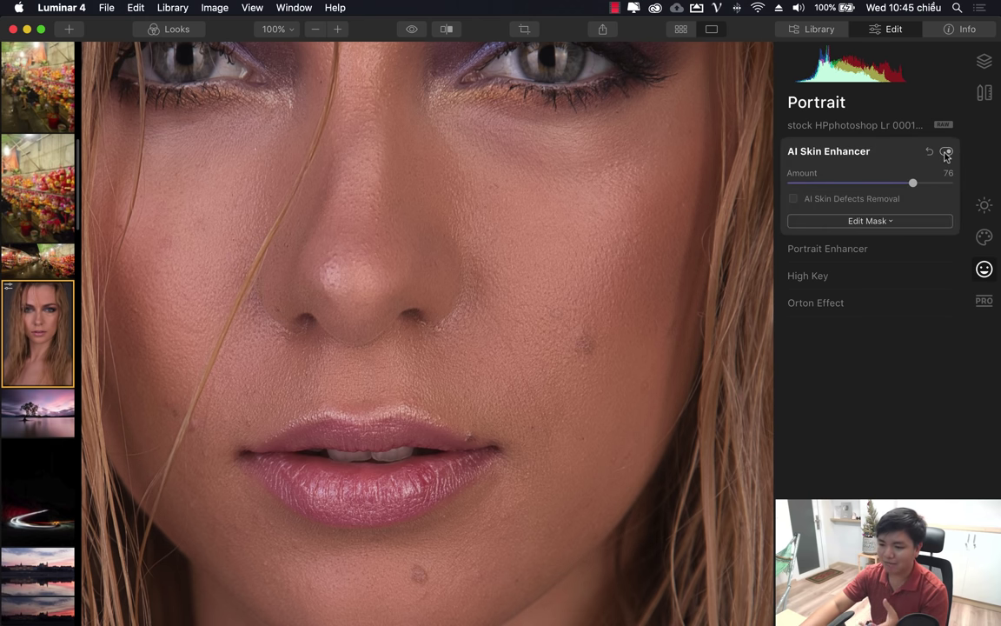
left_click(947, 152)
left_click(946, 152)
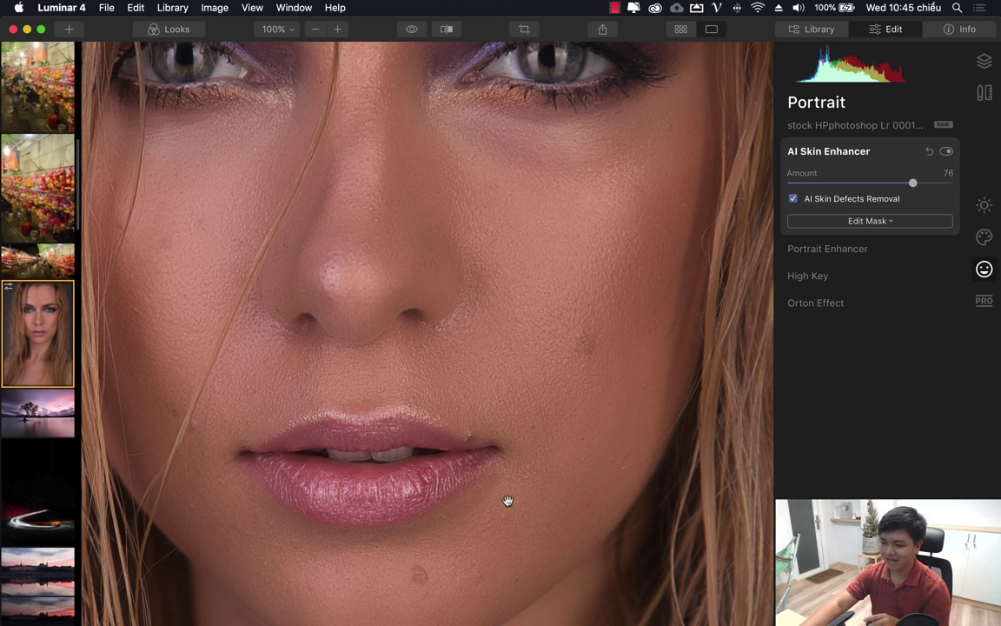
- Pan to the lips and chin and compare the skin enhancement on and off again
left_click_drag(506, 498, 529, 362)
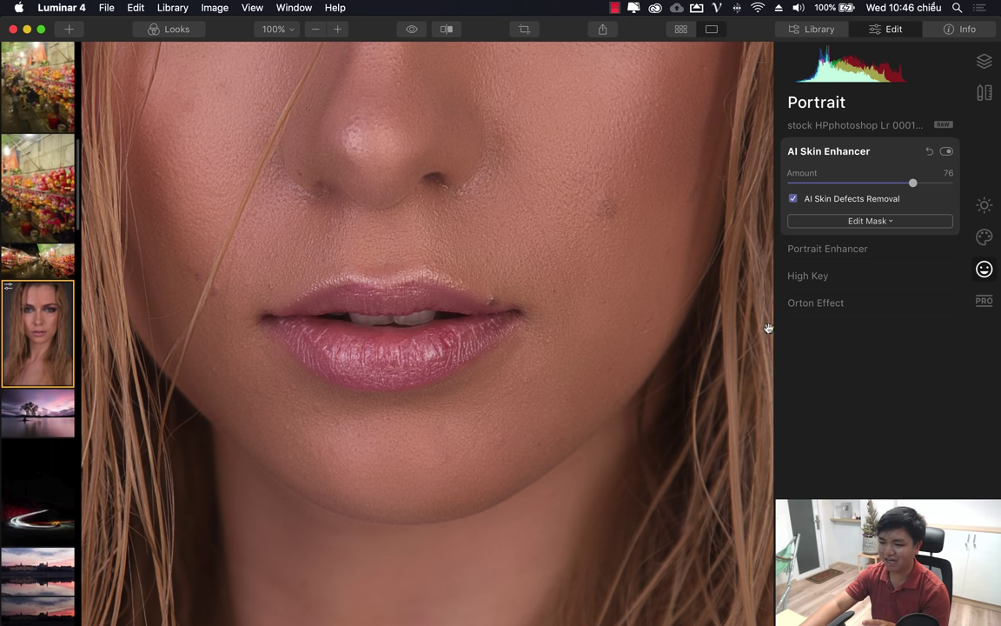
left_click_drag(420, 235, 401, 302)
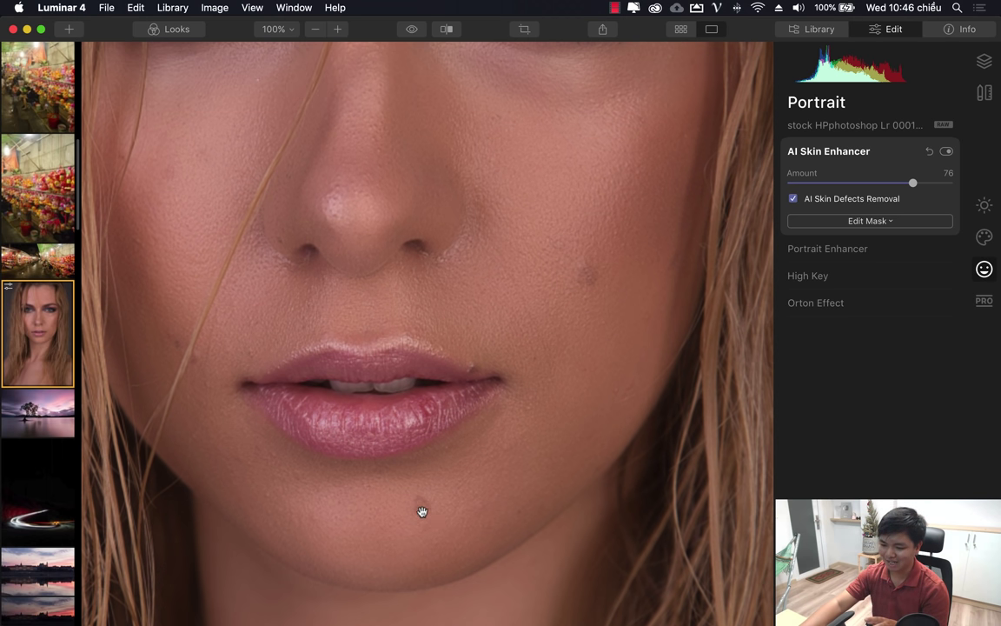
left_click(946, 153)
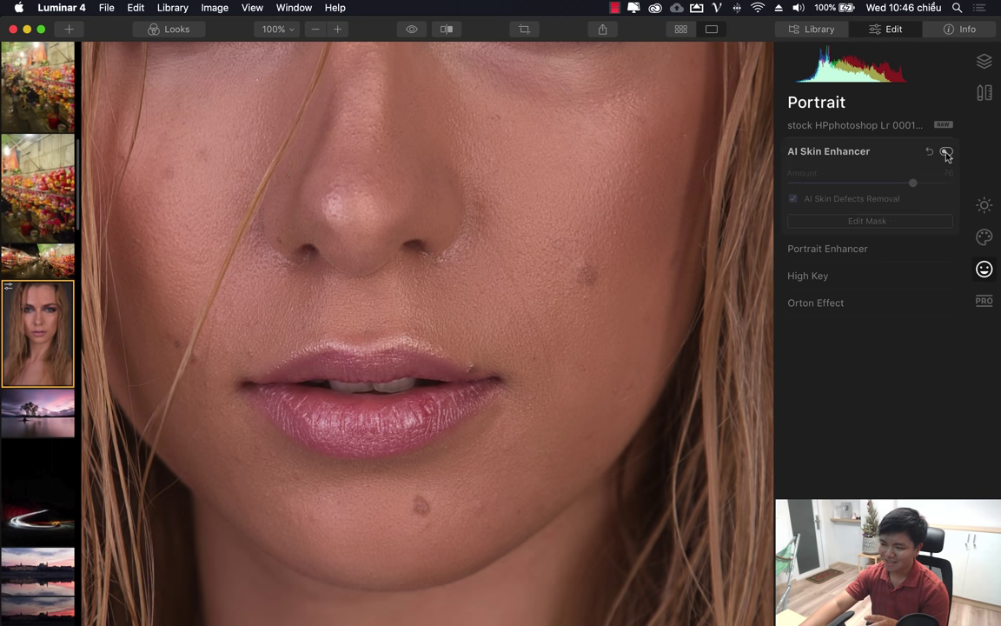
left_click(946, 152)
left_click(946, 152)
left_click(946, 152)
left_click(946, 153)
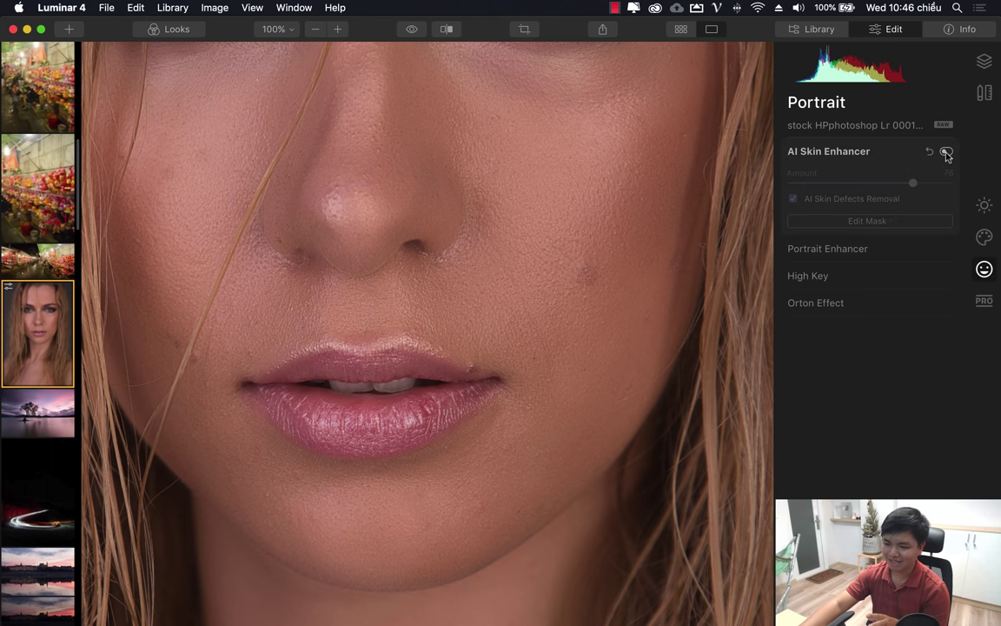
left_click(946, 152)
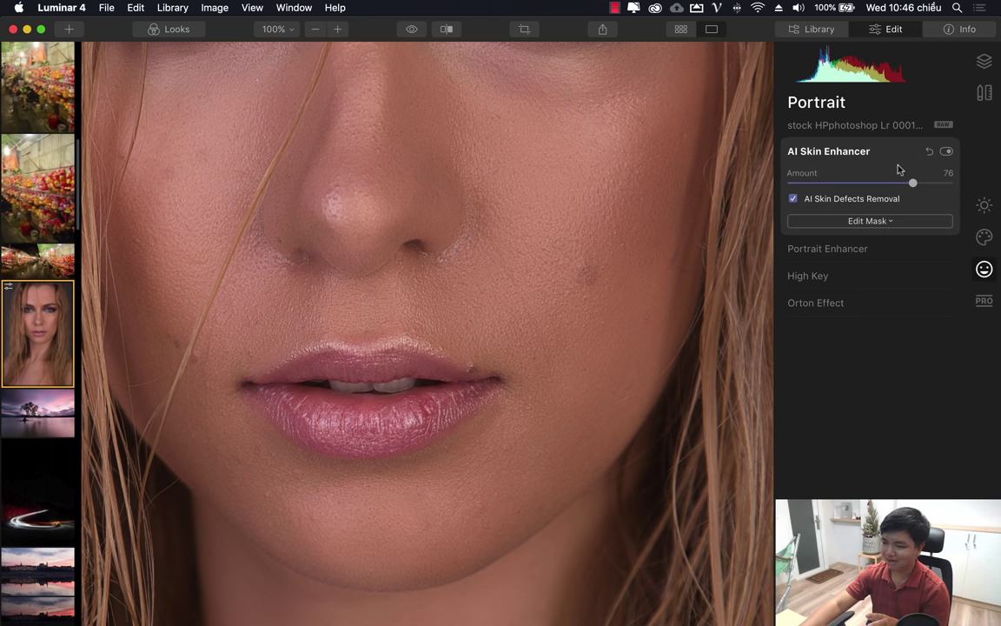
left_click(946, 152)
left_click(946, 152)
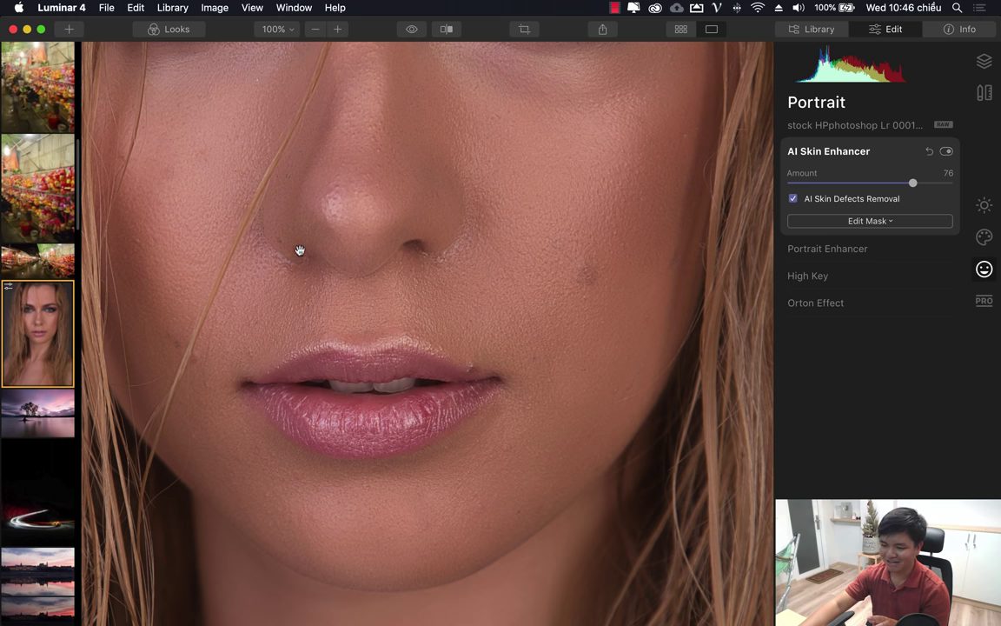
- Return to the whole photo, keep AI Skin Defects Removal on, and check the mask options
left_click(476, 250)
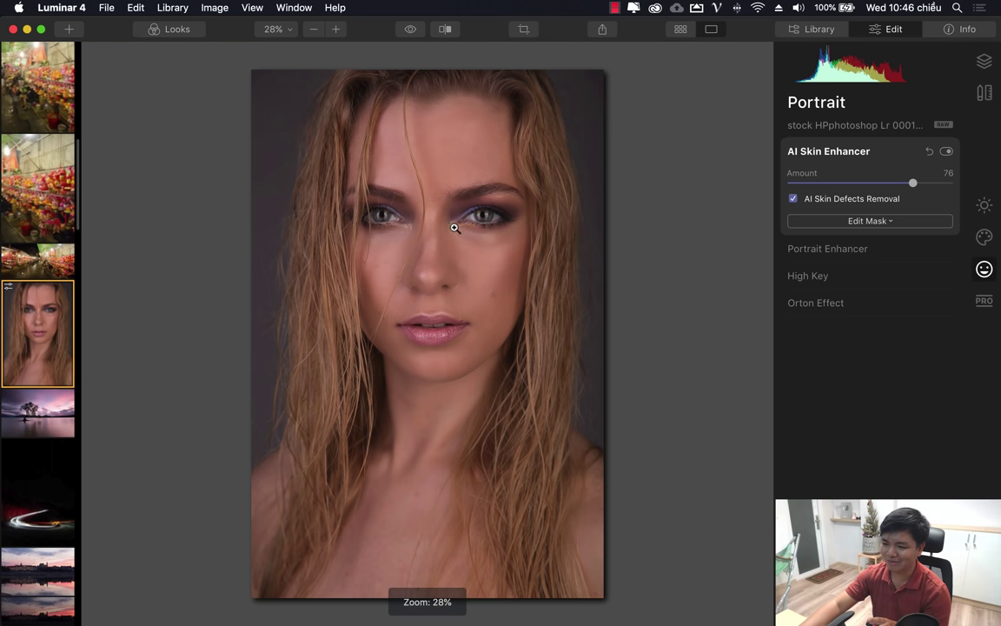
left_click(792, 199)
left_click(793, 199)
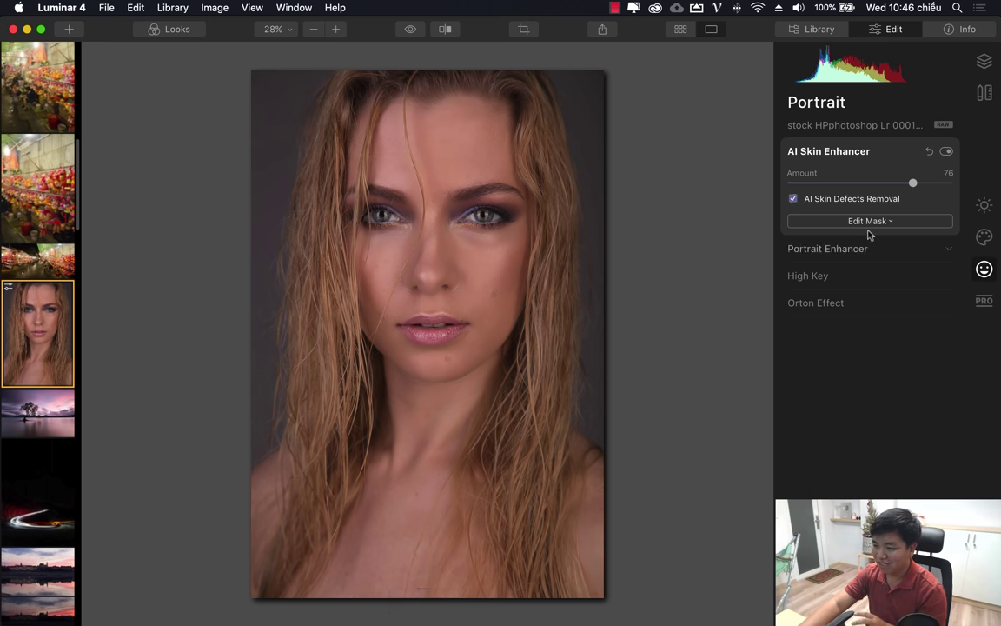
left_click(855, 222)
left_click(859, 223)
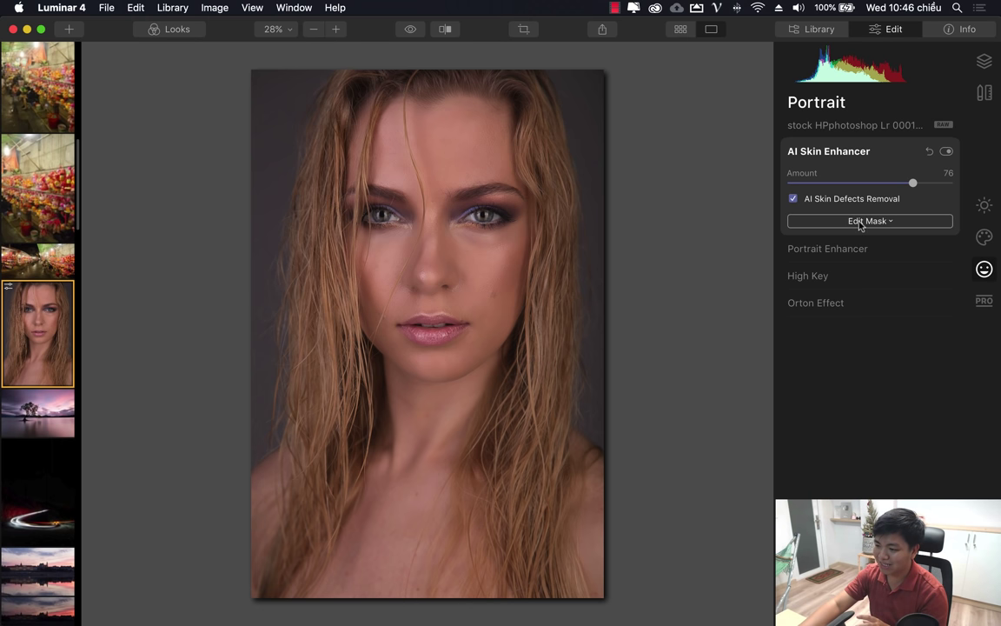
- Collapse and reopen AI Skin Enhancer, toggle its effect, and collapse the panel
left_click(837, 153)
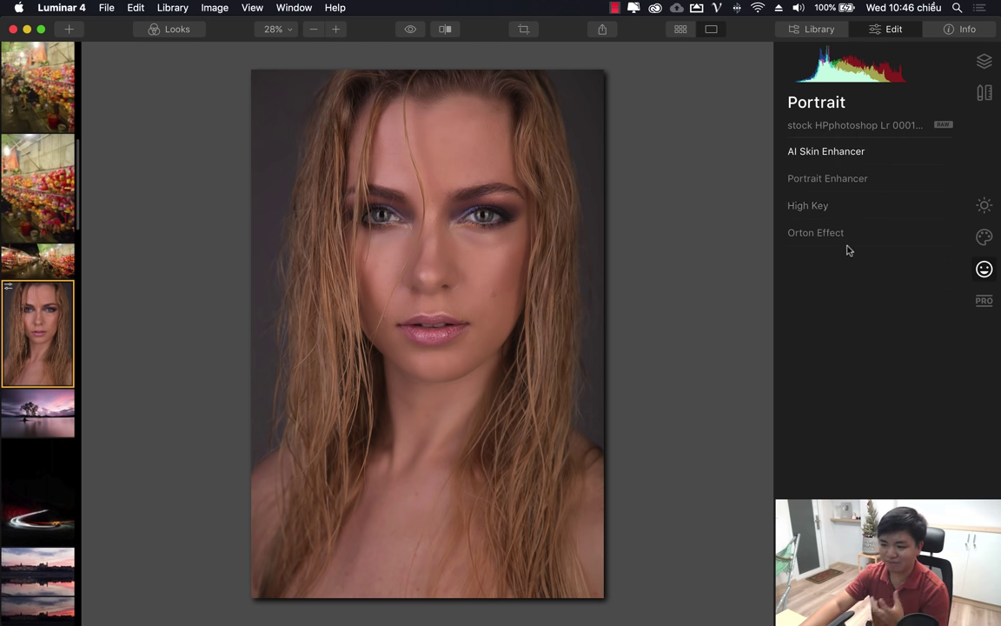
left_click(851, 152)
left_click(945, 153)
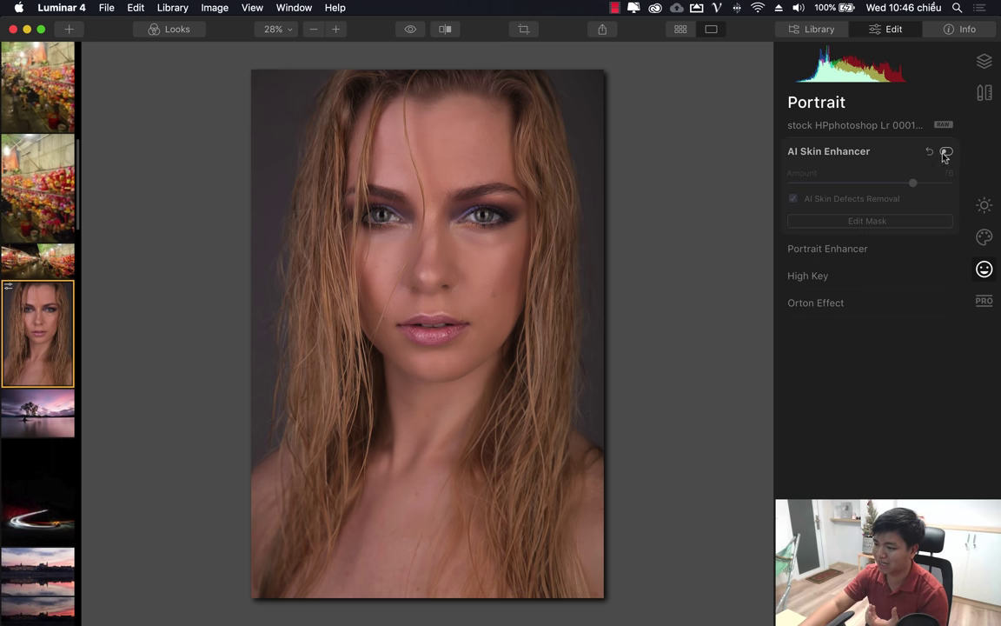
left_click(844, 154)
- Open the lone-tree lake photo with Professional tools shown, leaving Advanced Contrast at 0
left_click(983, 298)
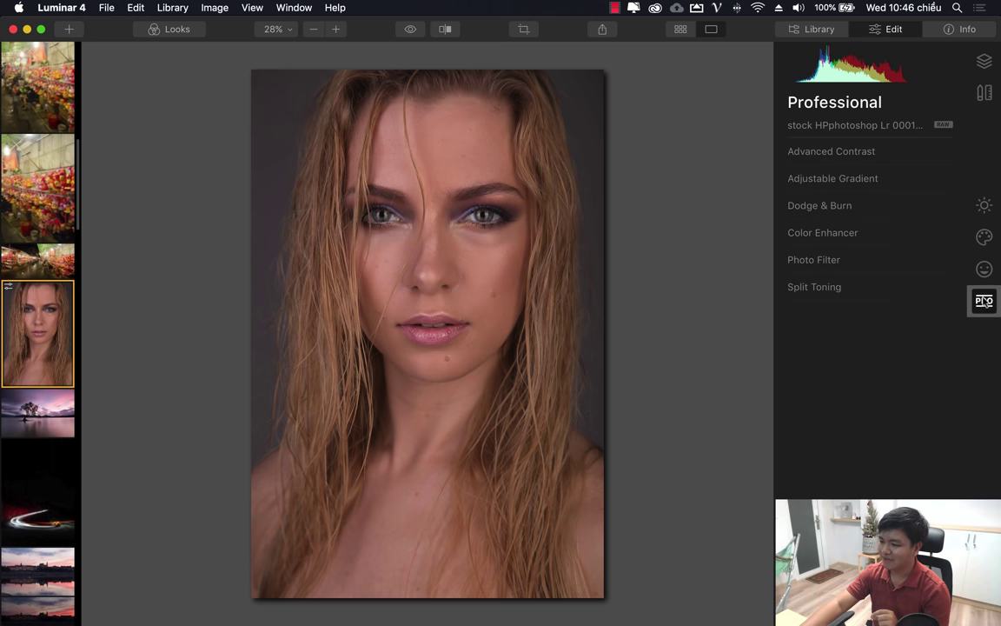
left_click(836, 151)
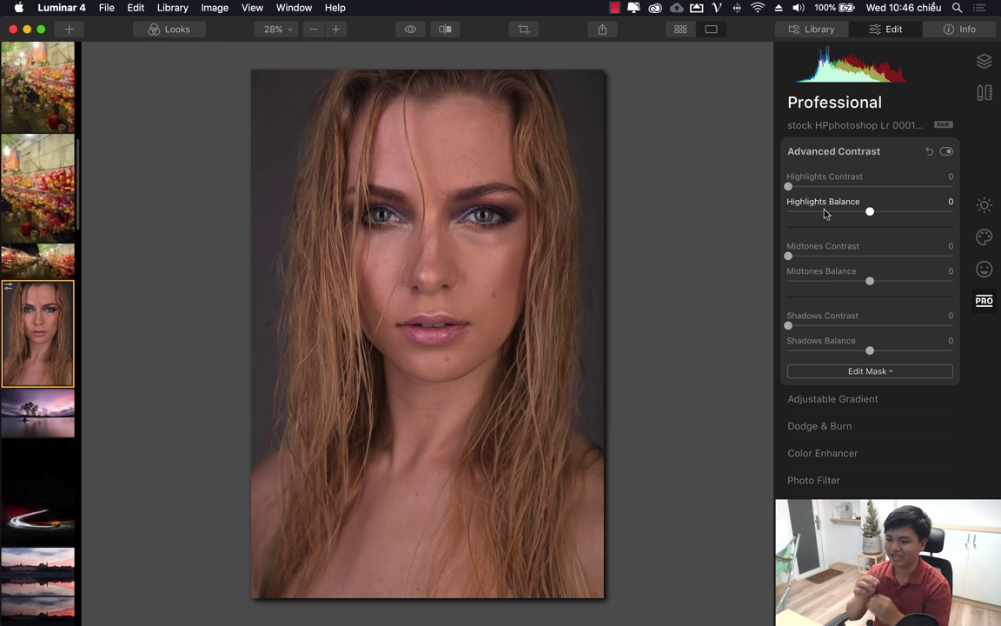
left_click(35, 404)
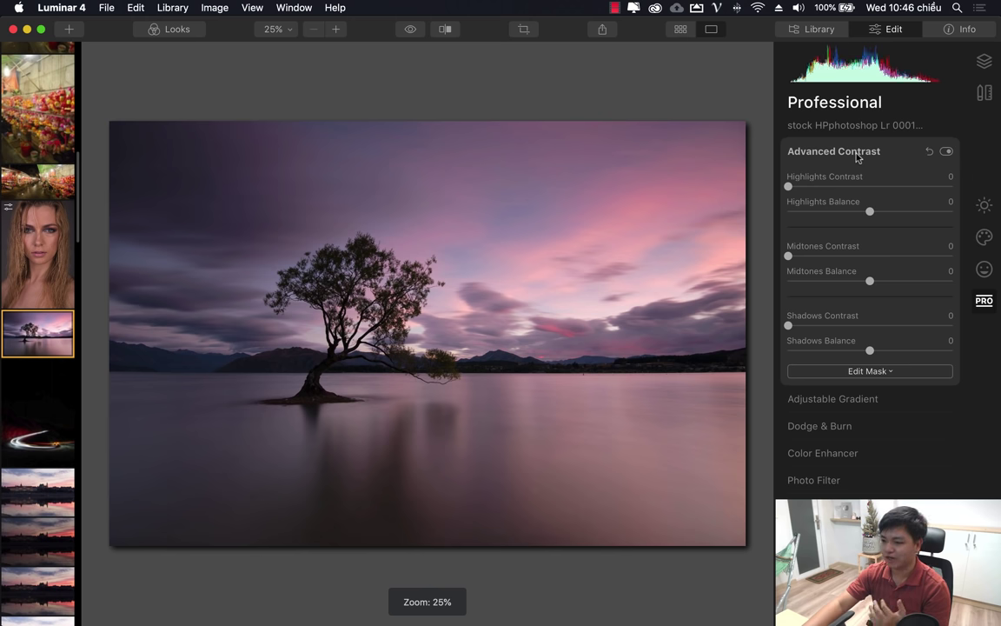
left_click(857, 153)
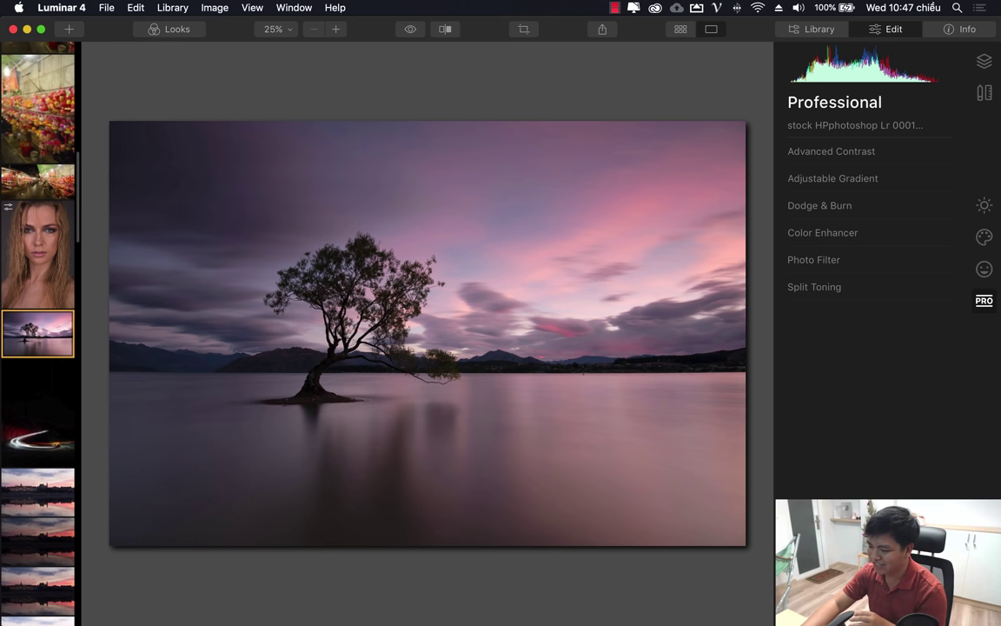
- Browse the Info, Layers and Canvas panels, then open Install Plugins from the Luminar 4 menu
left_click(942, 29)
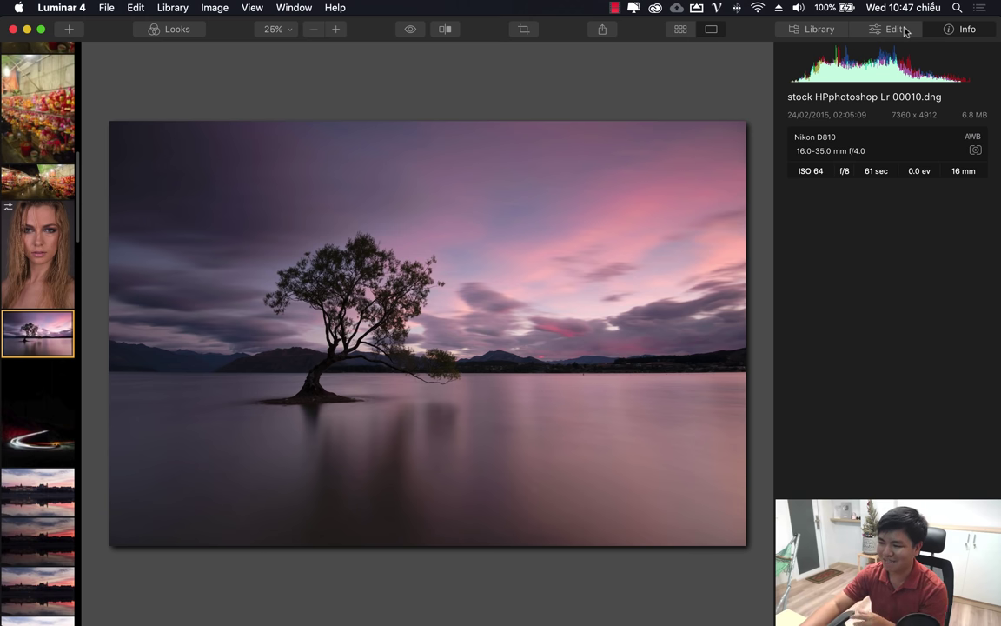
left_click(894, 30)
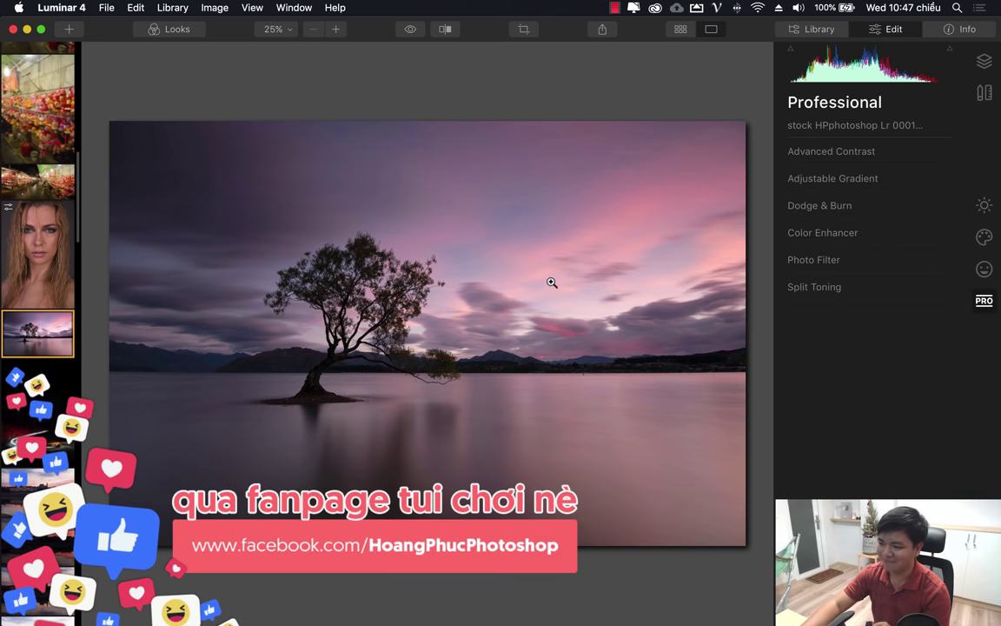
left_click(985, 61)
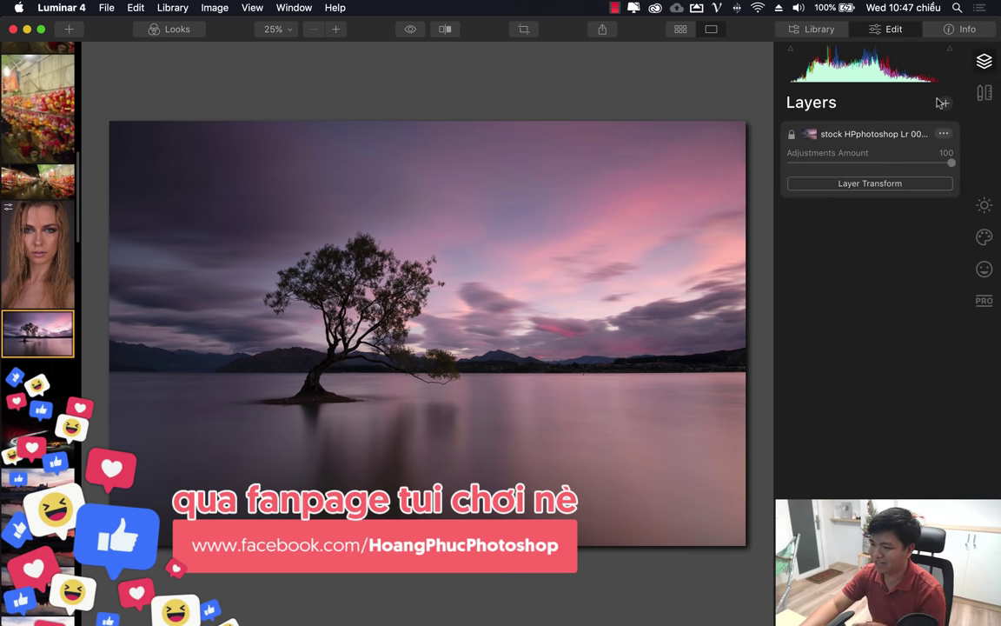
left_click(984, 92)
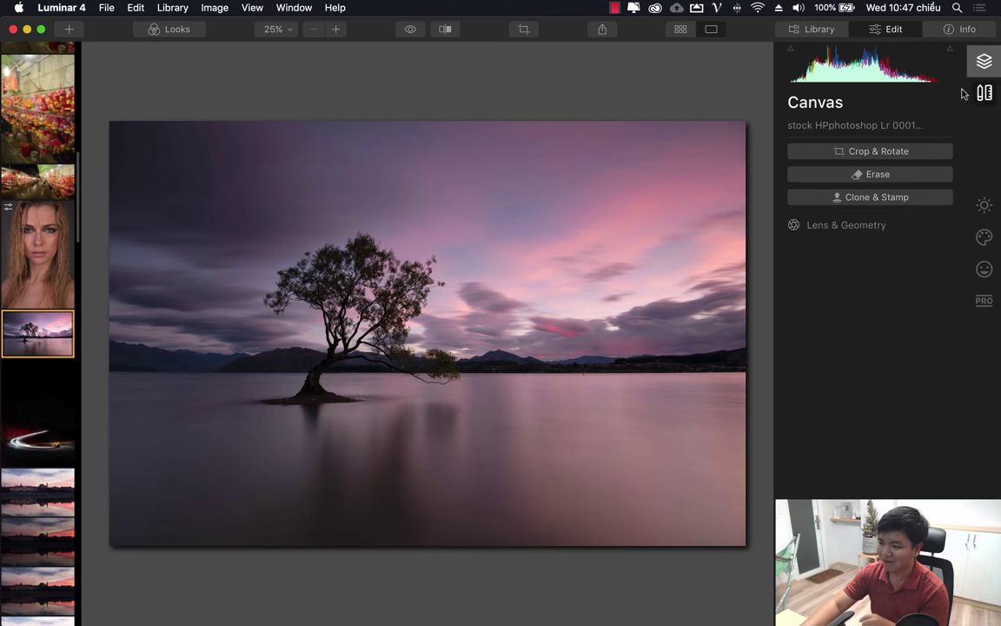
left_click(985, 61)
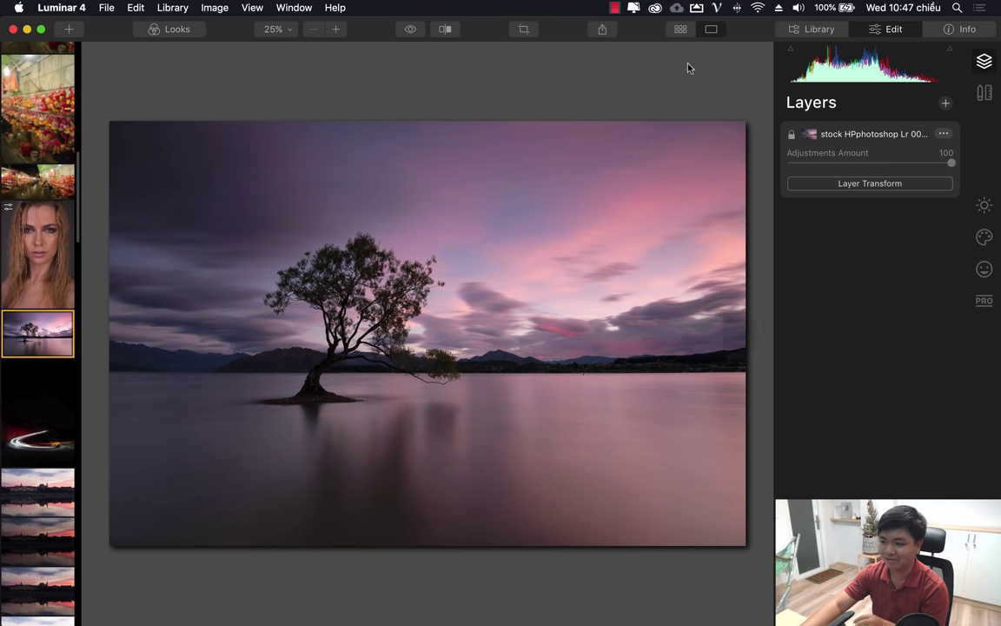
left_click(107, 9)
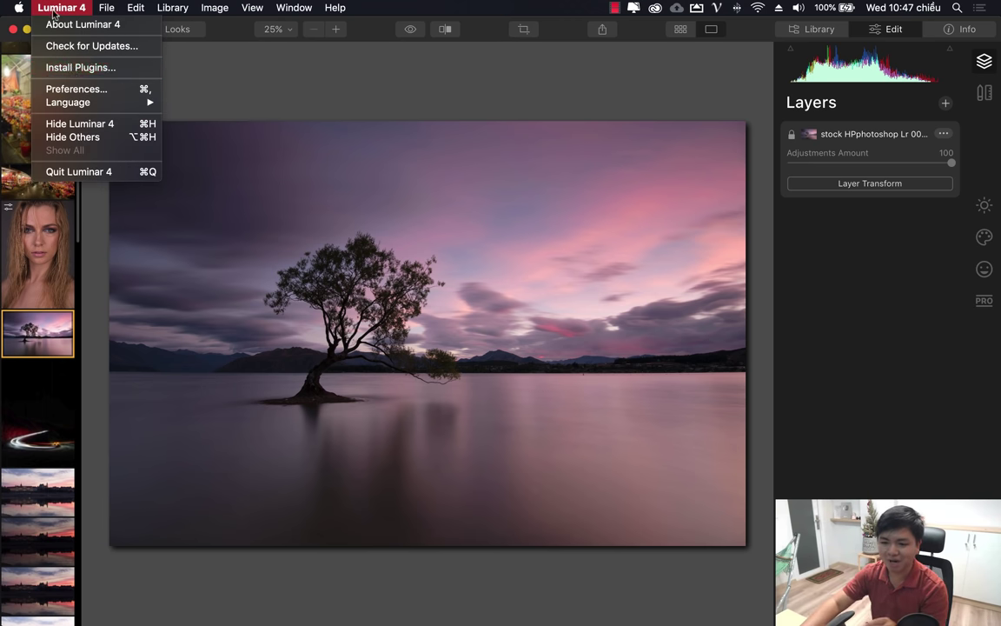
left_click(69, 67)
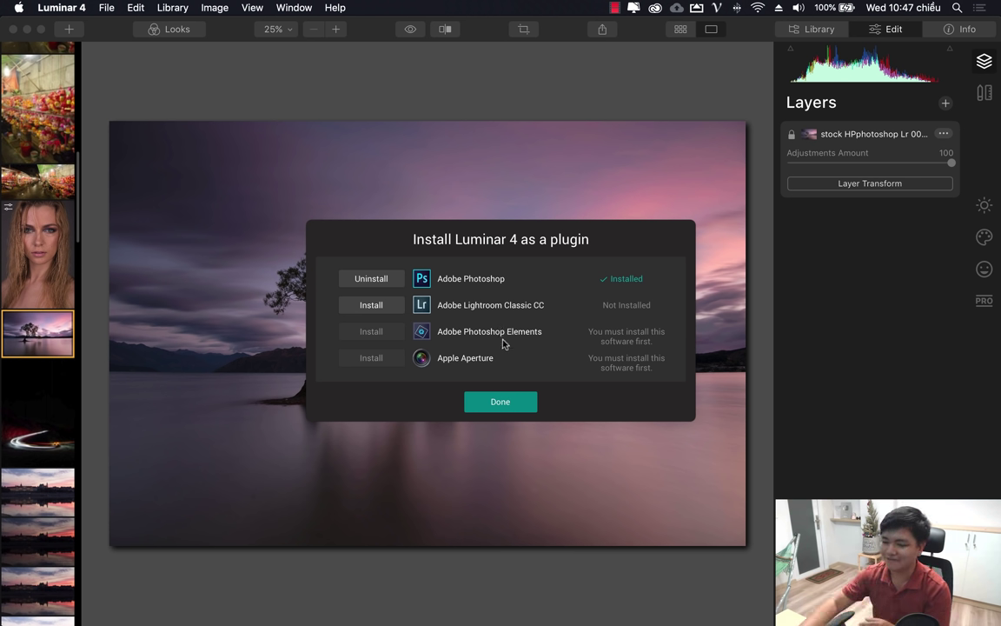
- Close the plugin installer with Done to return to the lone-tree photo
left_click(502, 402)
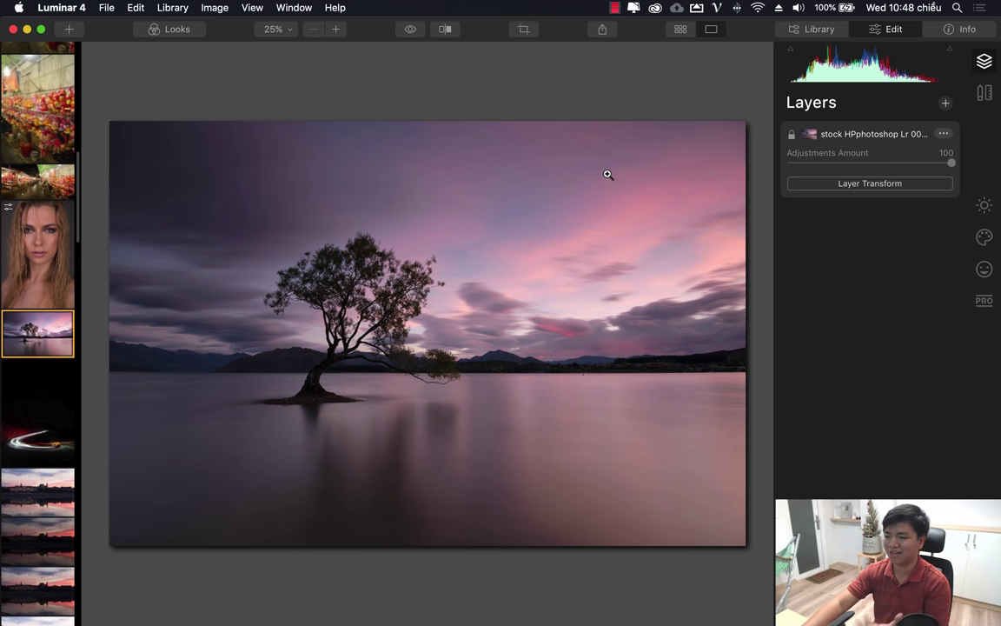
- Show the Essentials tools and open the short-haired woman portrait from the filmstrip
left_click(988, 211)
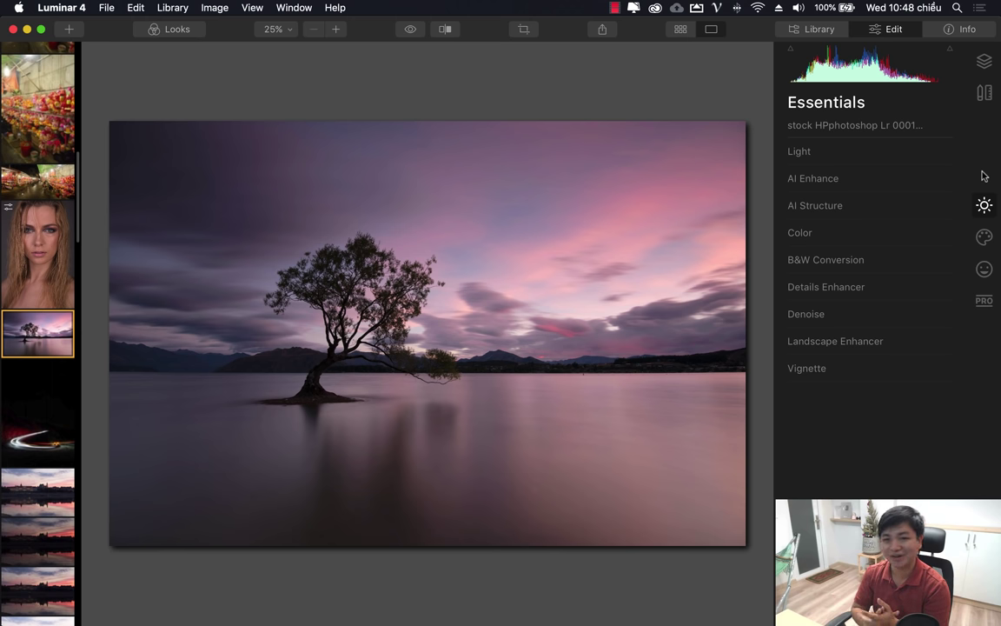
scroll(25, 375, "down", 5)
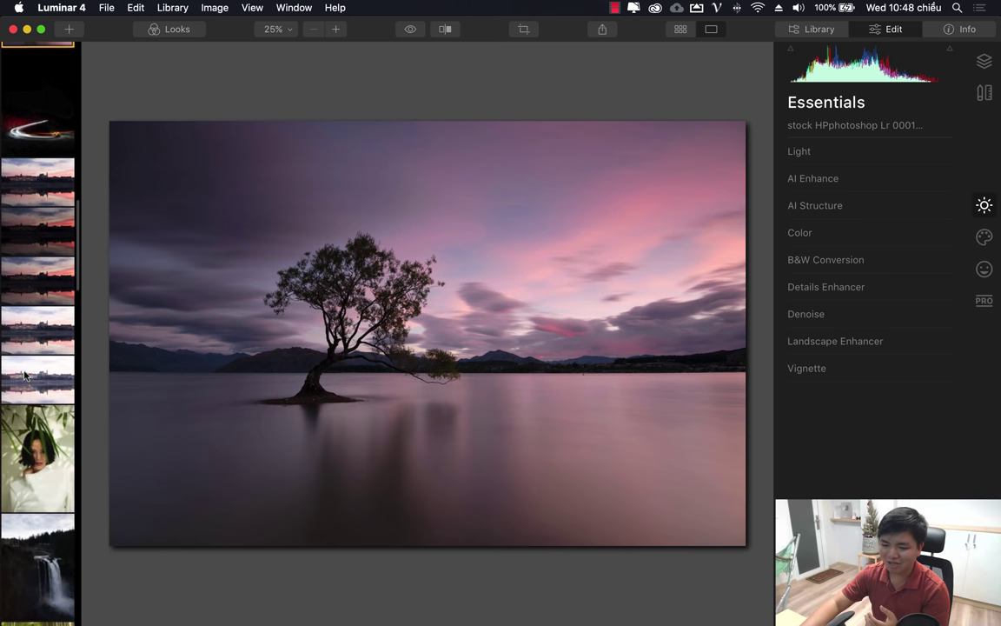
scroll(26, 374, "down", 4)
scroll(26, 374, "down", 4)
scroll(28, 375, "down", 4)
scroll(30, 376, "down", 4)
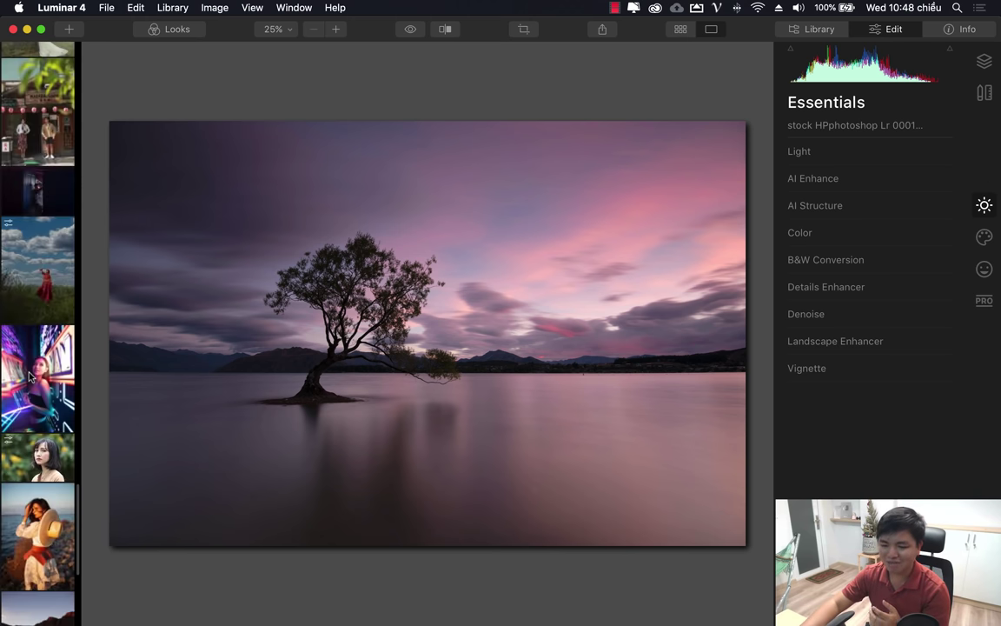
left_click(32, 447)
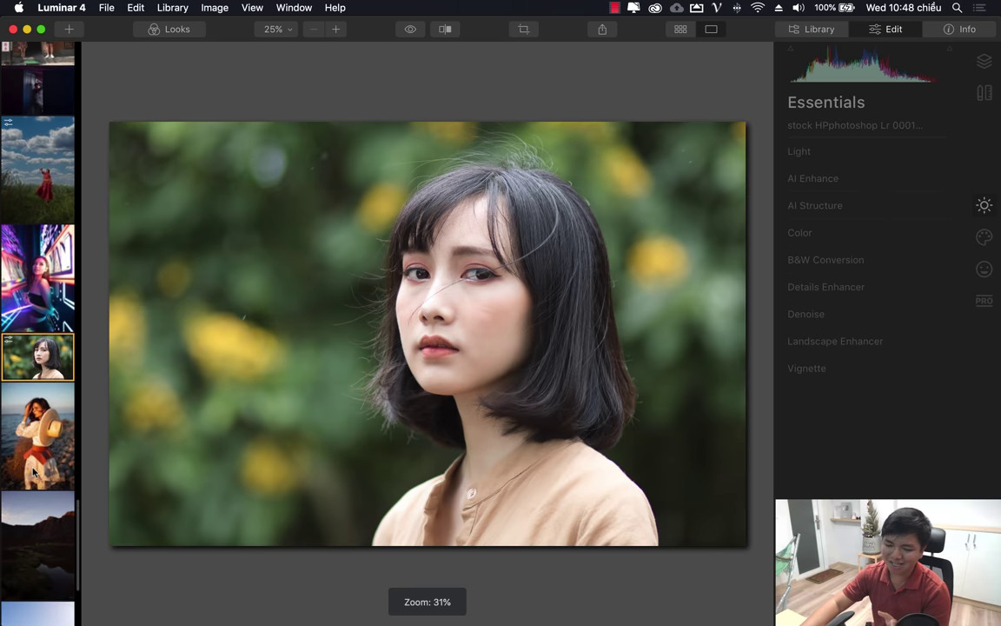
- Dismiss the photo's action menu, then hide and restore the filmstrip via View
right_click(439, 275)
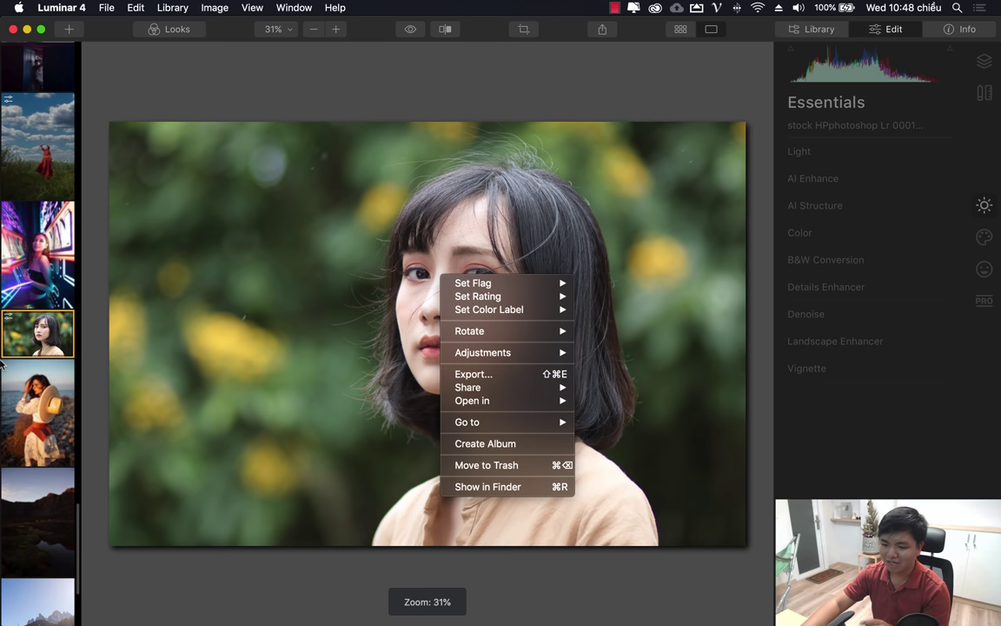
left_click(35, 304)
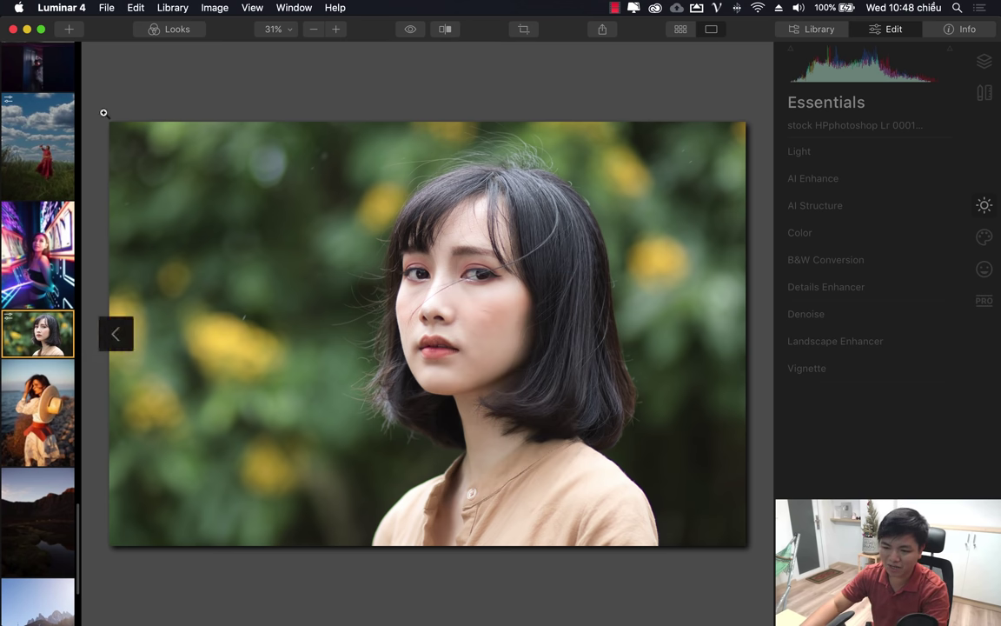
left_click(256, 11)
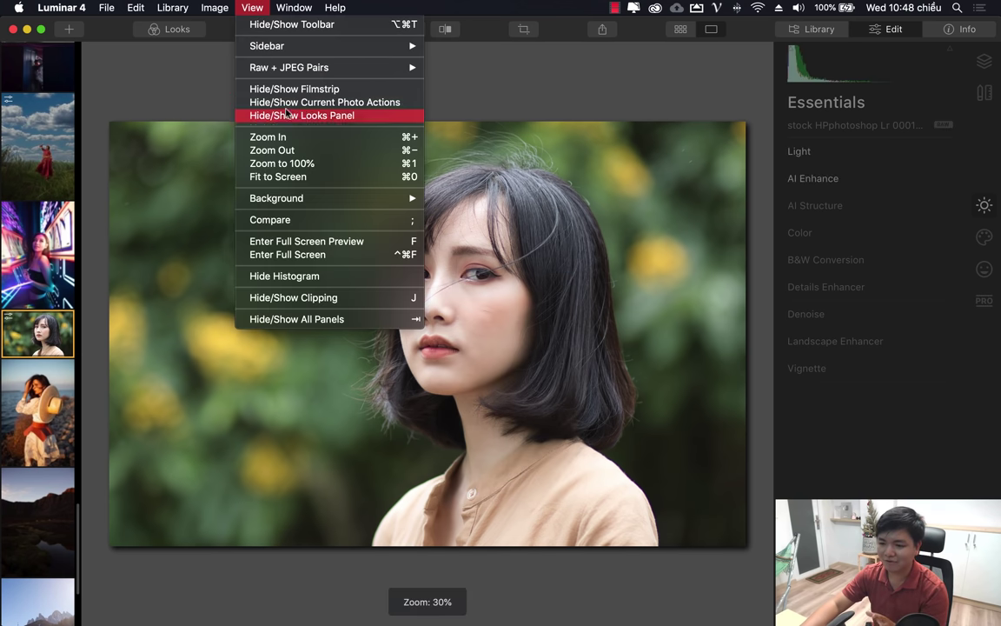
left_click(306, 89)
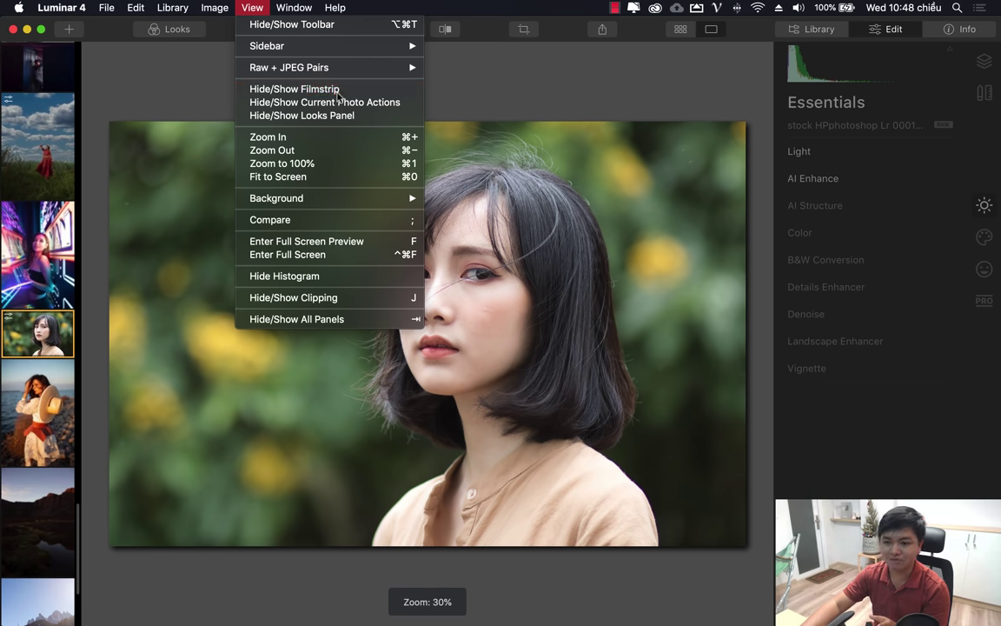
left_click(252, 9)
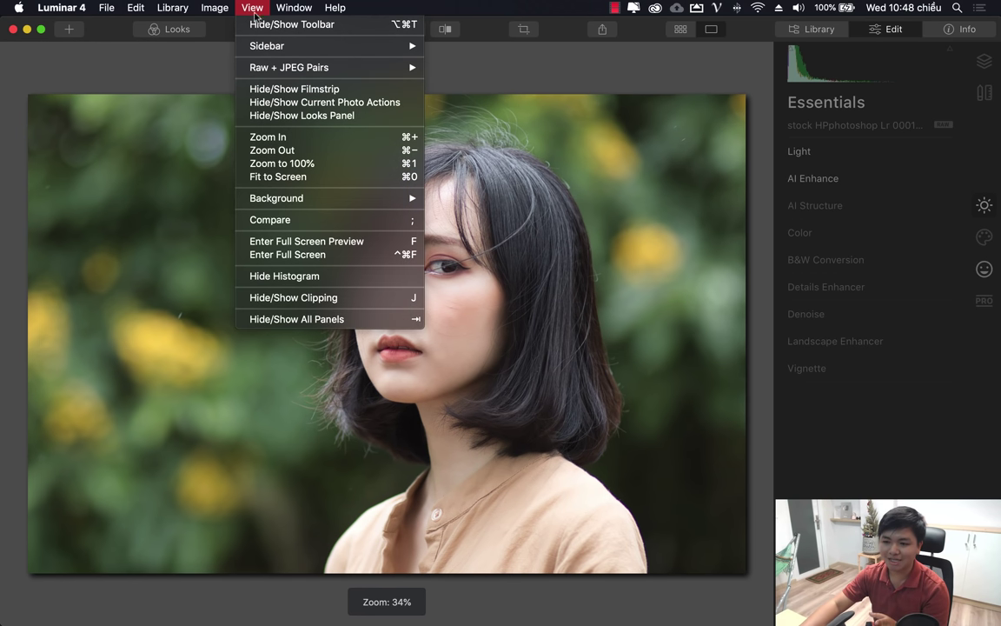
left_click(295, 89)
scroll(38, 420, "down", 5)
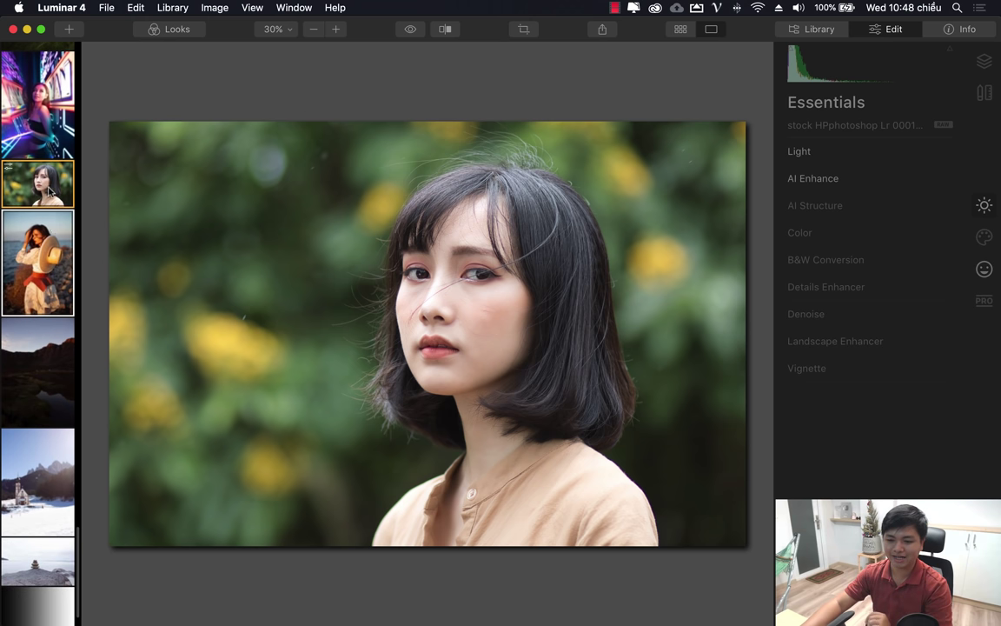
- Open the portrait's Export dialog from the canvas context menu, then cancel it
right_click(49, 191)
mouse_move(77, 238)
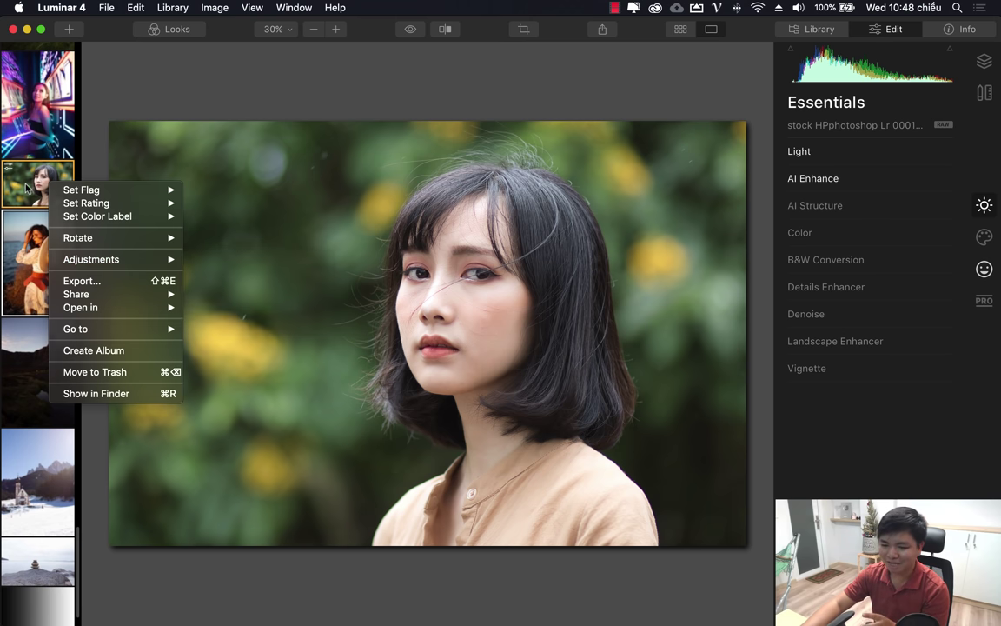
left_click(26, 186)
right_click(393, 259)
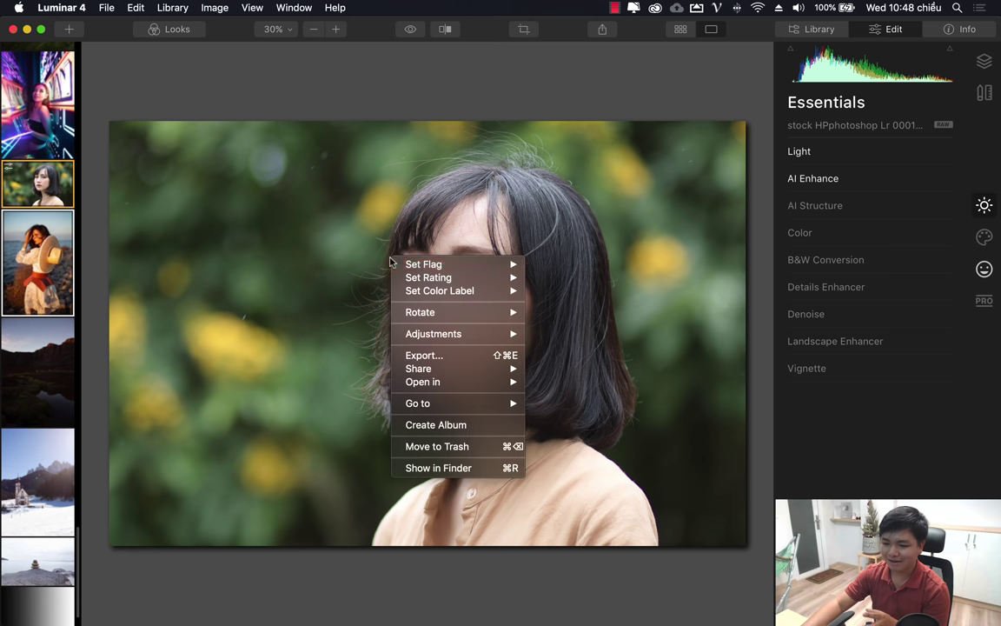
left_click(448, 356)
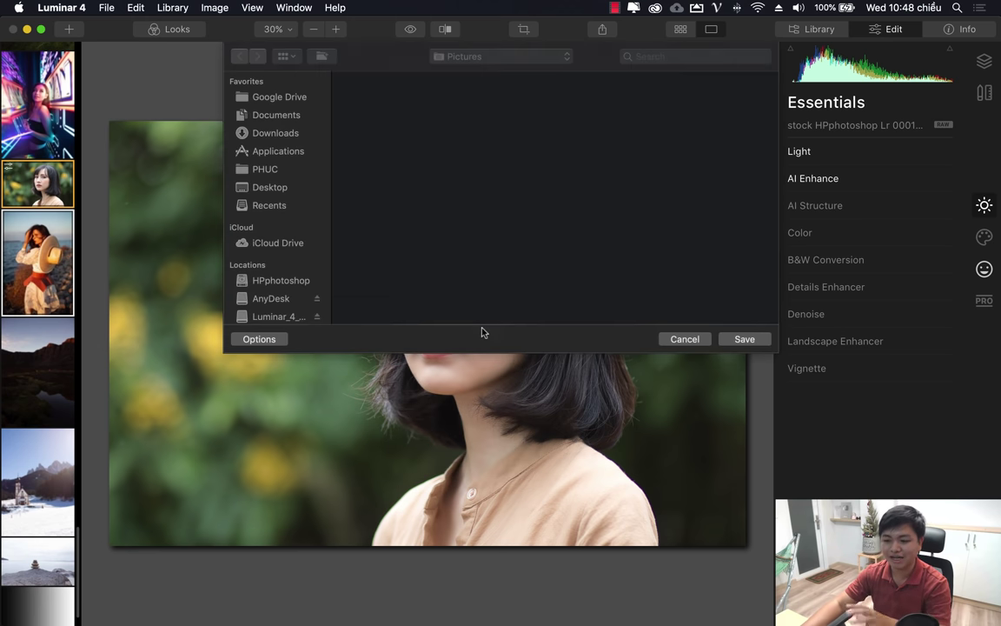
left_click(690, 339)
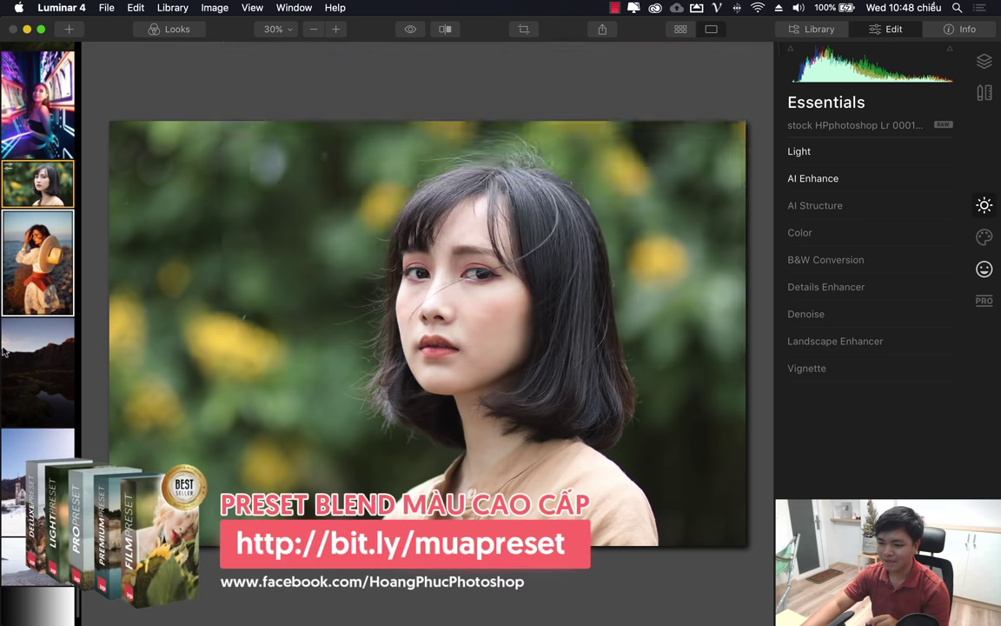
- Reselect the girl portrait and bring up its context menu
left_click(17, 348)
left_click(39, 137)
right_click(548, 283)
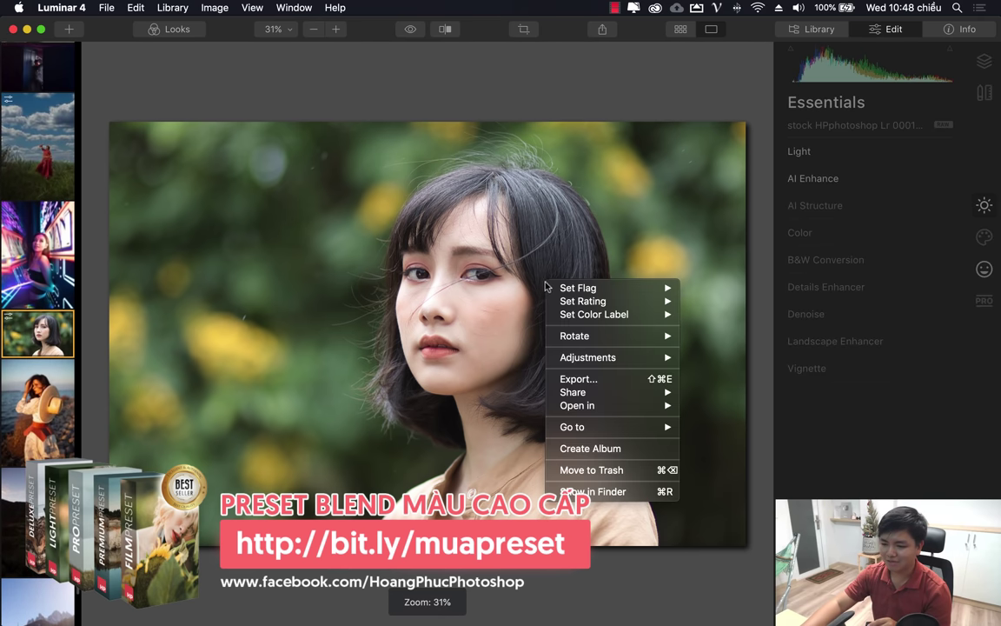
- Set the portrait export to Desktop, low sharpening and a 2048 long edge
left_click(582, 379)
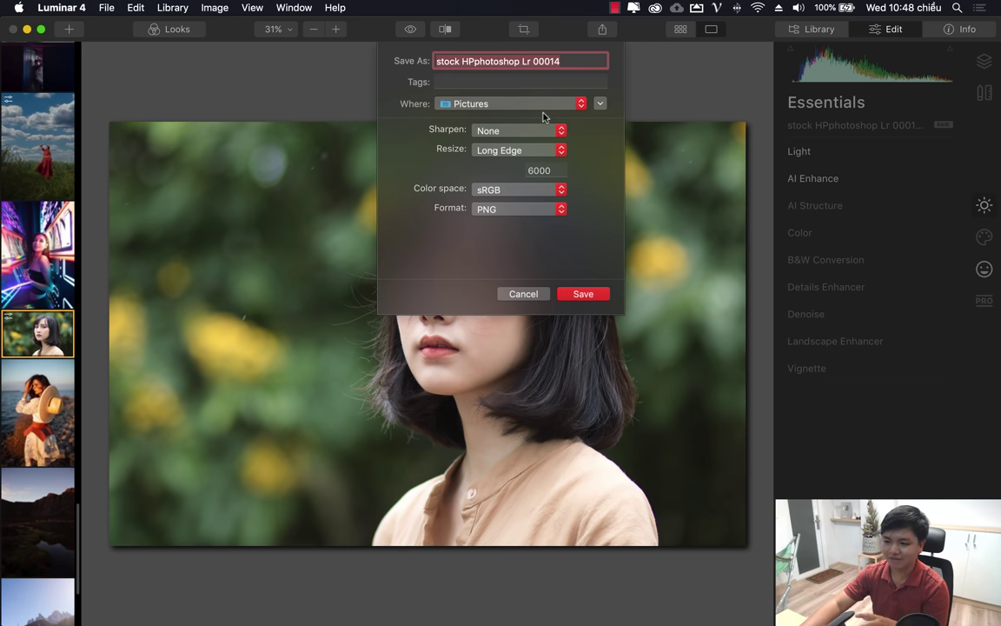
left_click(555, 104)
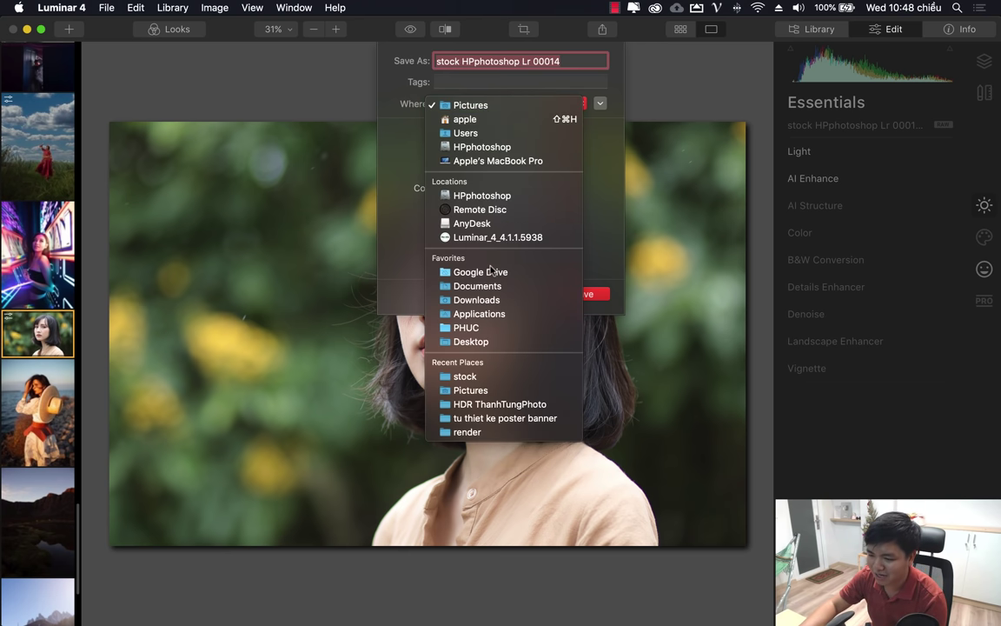
left_click(489, 340)
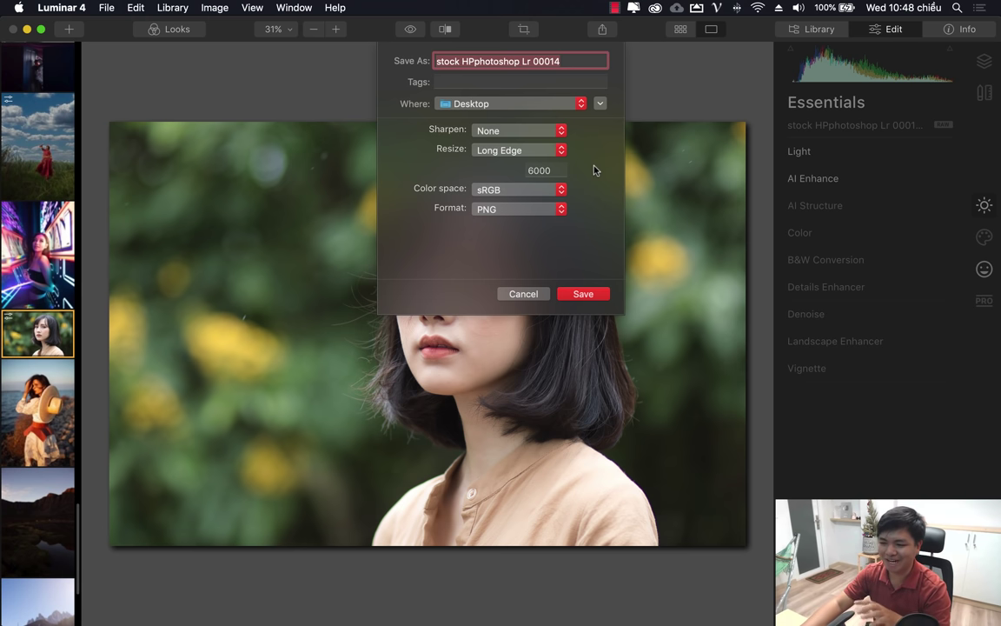
left_click(561, 134)
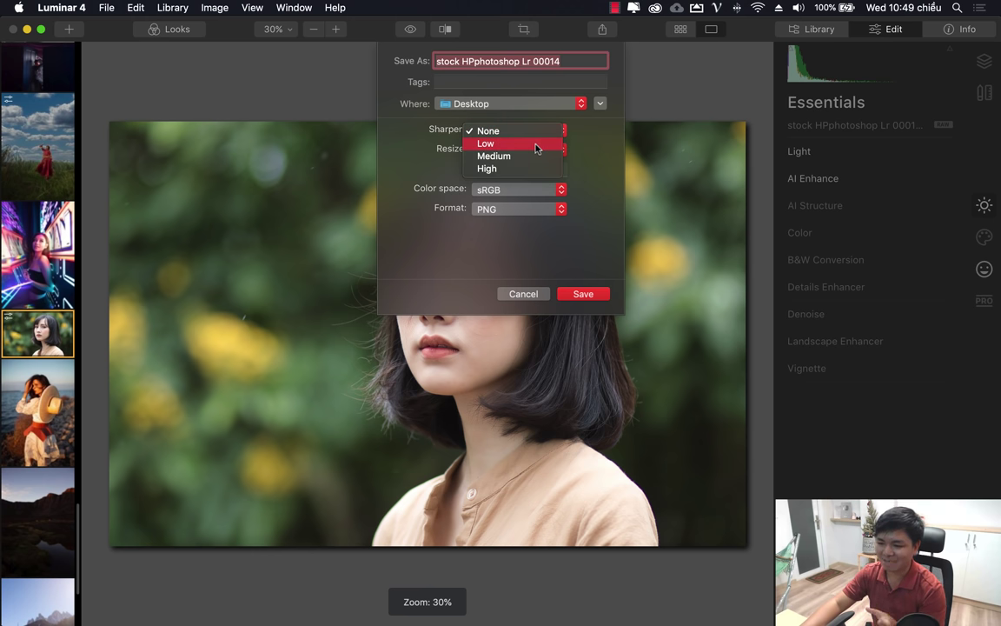
left_click(536, 148)
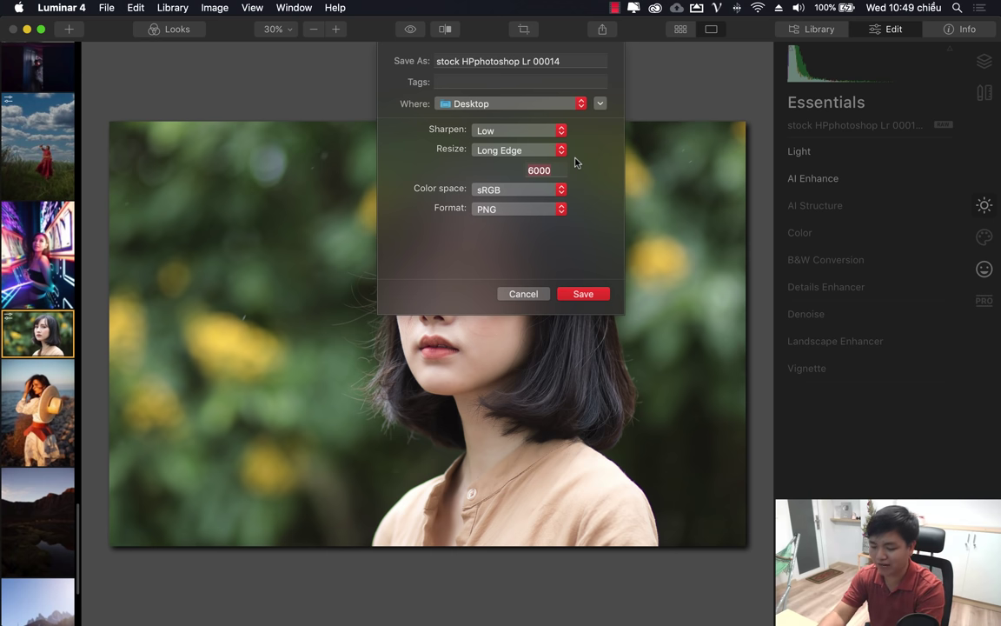
type("2048")
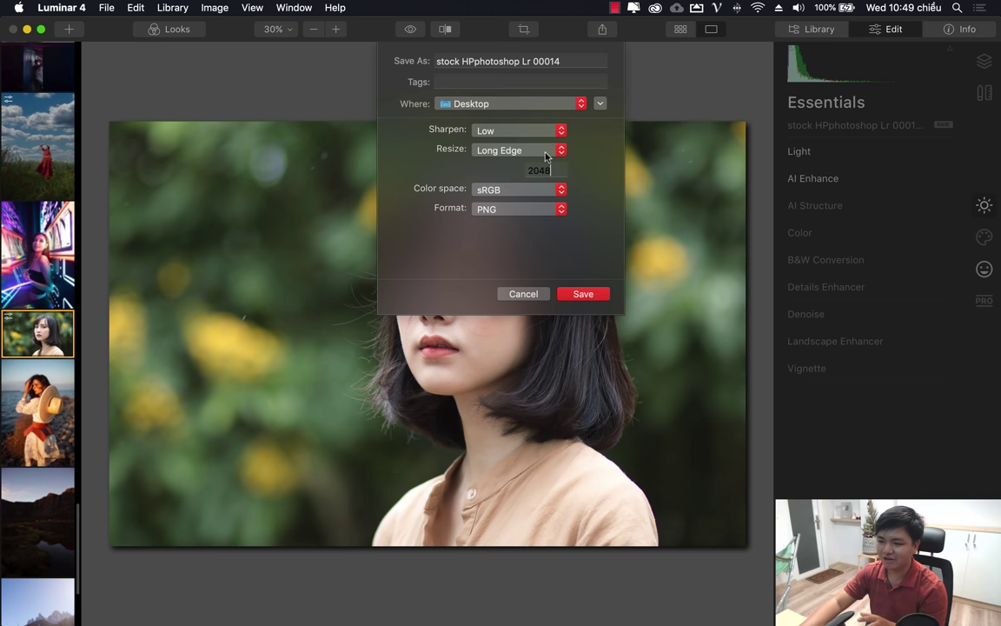
left_click(546, 151)
left_click(522, 149)
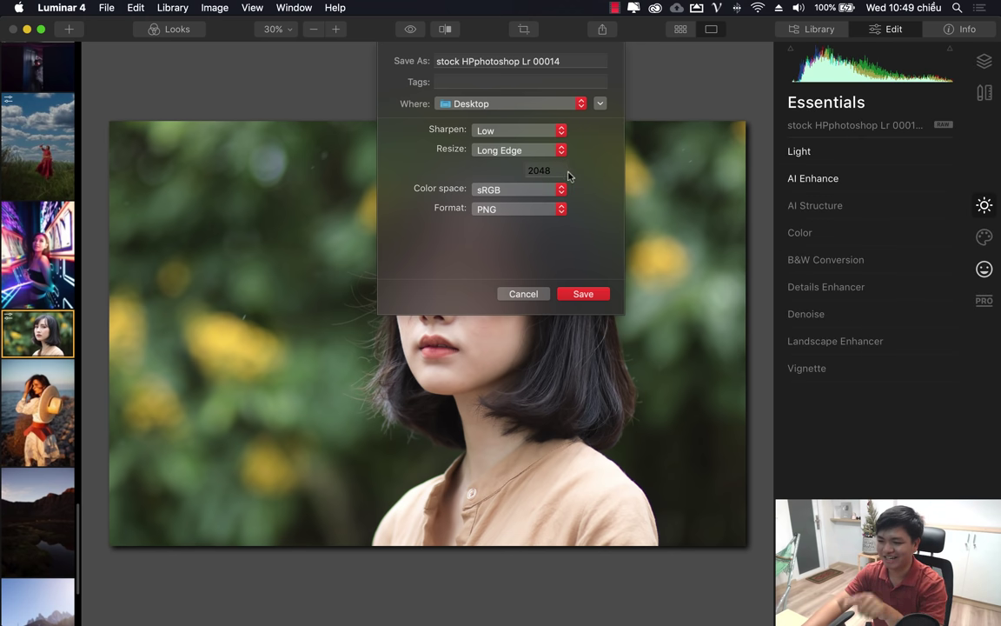
- Briefly try JPEG at quality 100, then keep PNG format and save the export
left_click(561, 210)
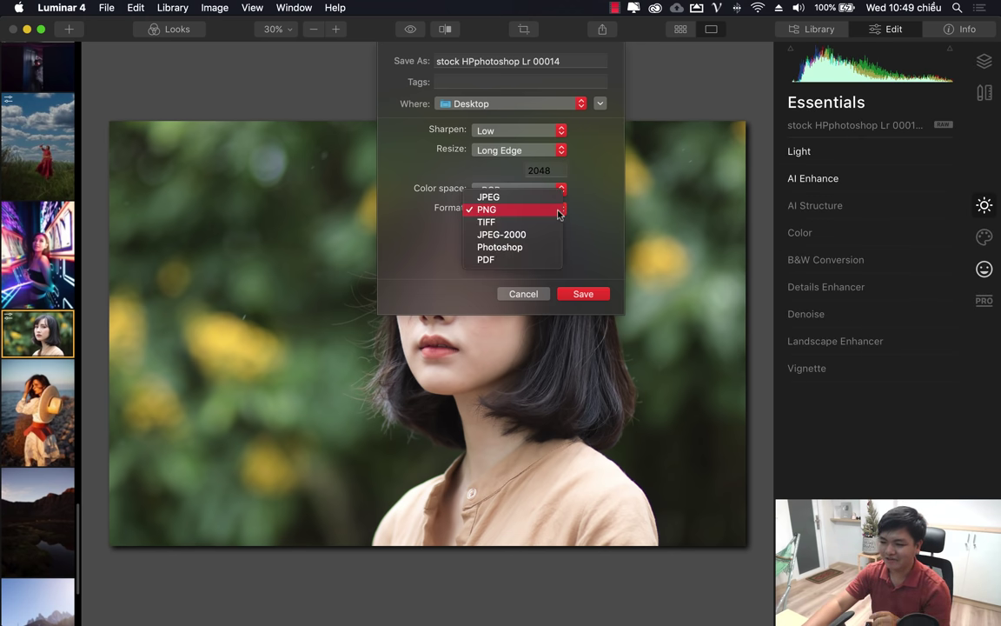
left_click(503, 197)
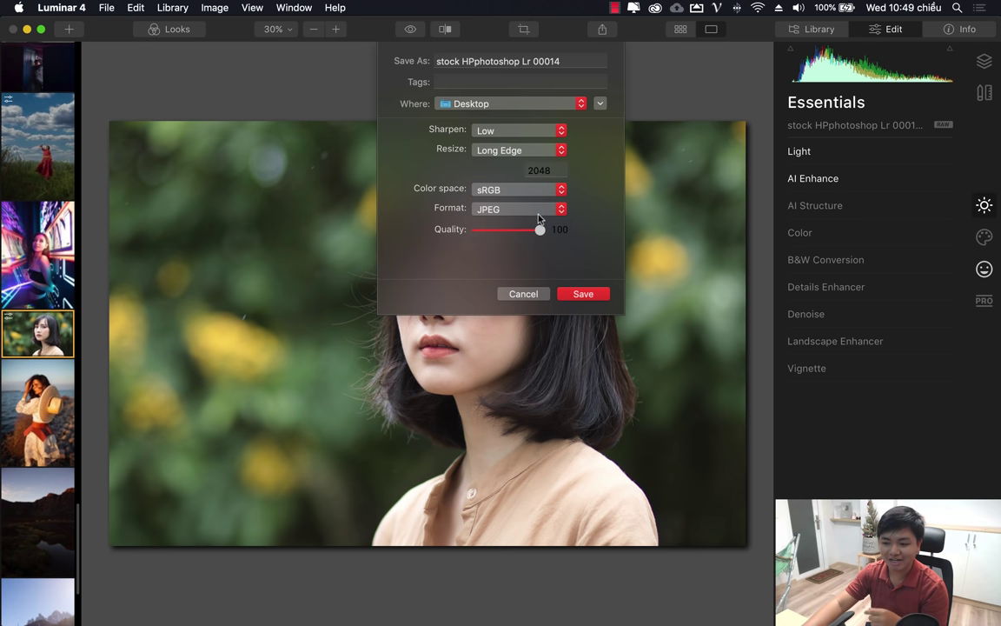
mouse_move(536, 227)
left_mouse_down()
mouse_move(477, 229)
mouse_move(541, 229)
left_mouse_up()
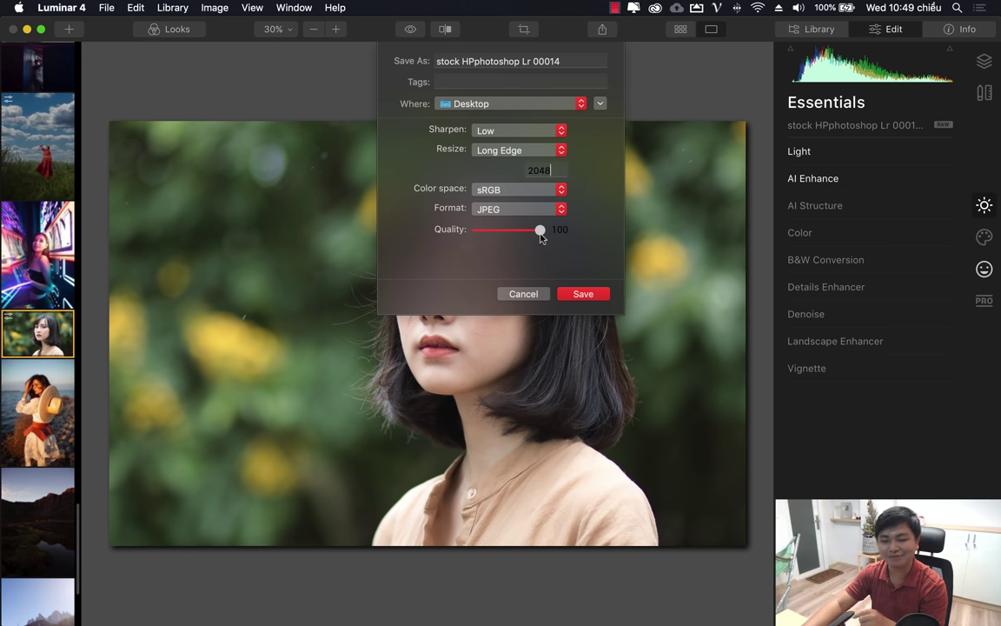
left_click(561, 212)
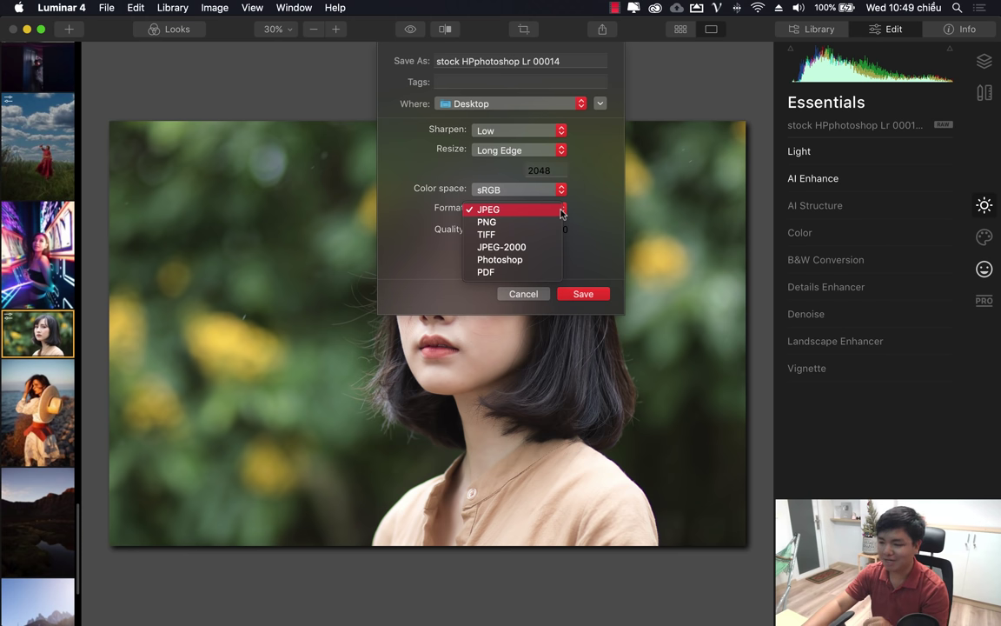
left_click(491, 222)
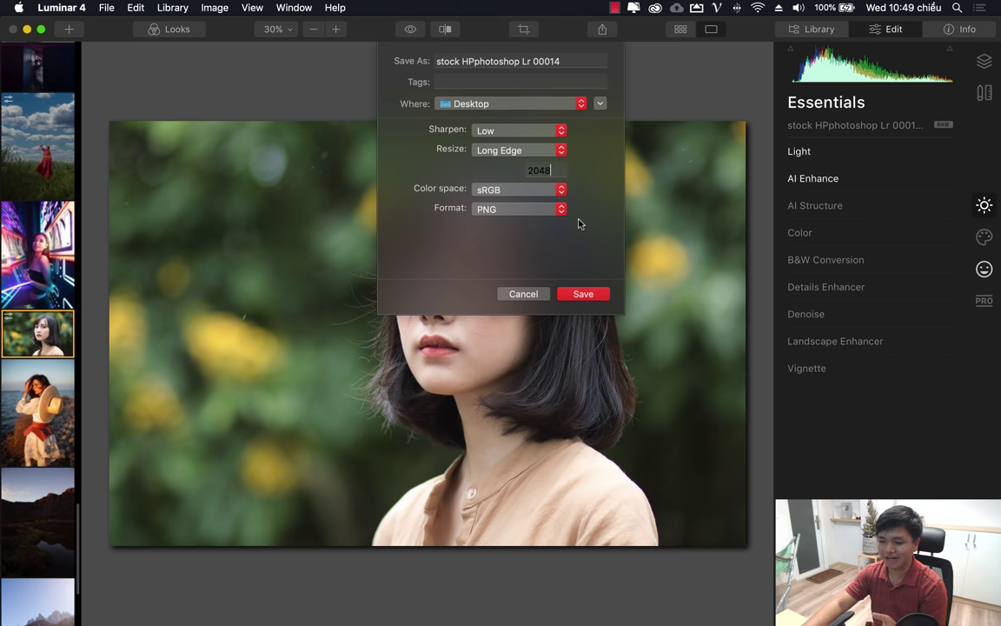
left_click(580, 294)
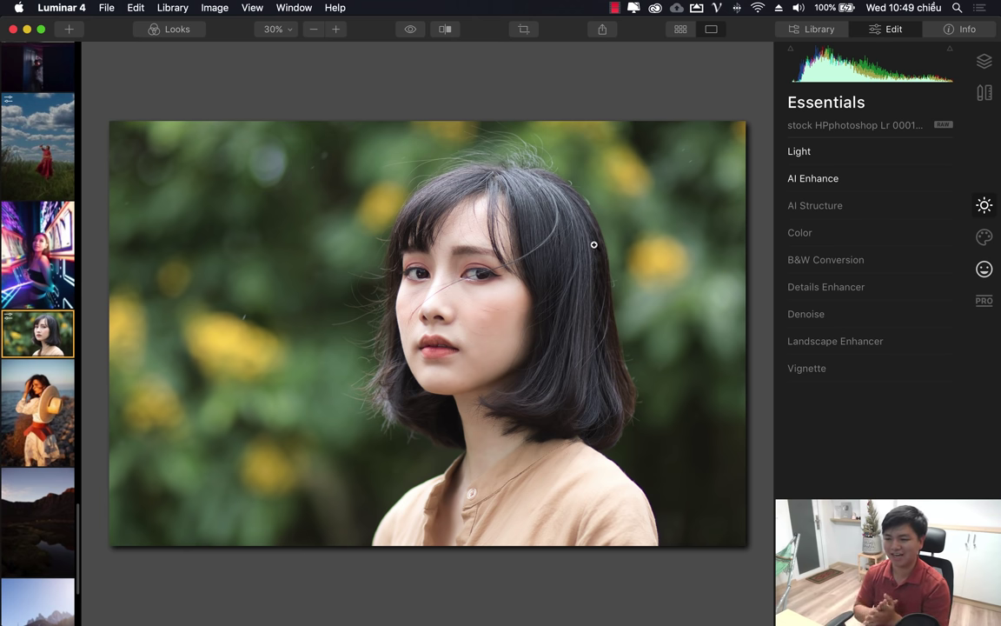
- Compare the edited portrait with the original, then bring Chrome's Skylum Luminar 4 page forward
left_click(410, 30)
left_click(409, 29)
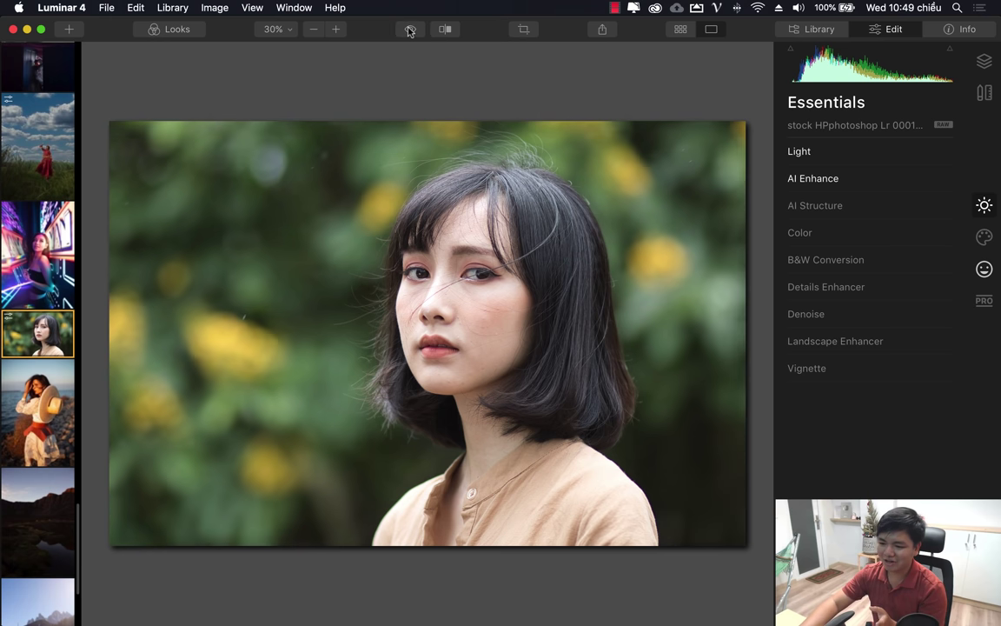
left_click(409, 29)
left_click(410, 30)
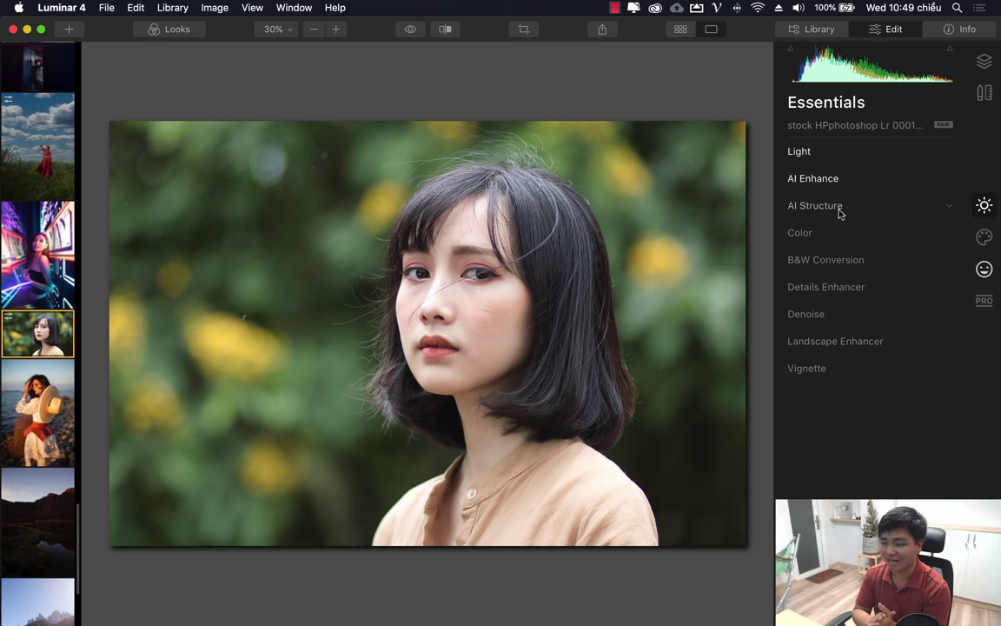
mouse_move(268, 598)
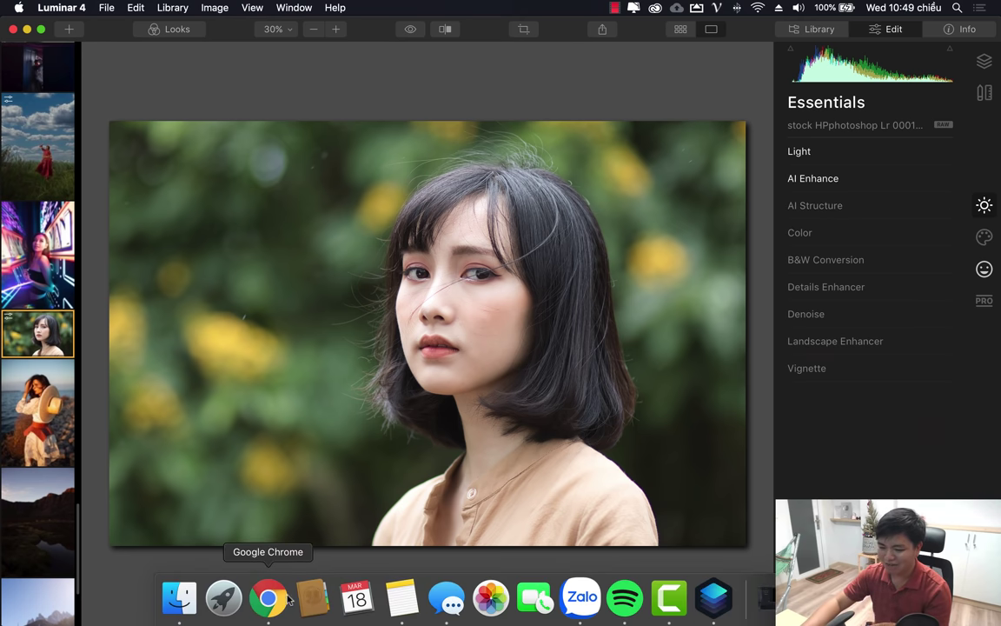
left_click(289, 599)
- Return to the top of the Skylum Luminar 4 page and go to its Buy Now checkout
scroll(493, 276, "down", 10)
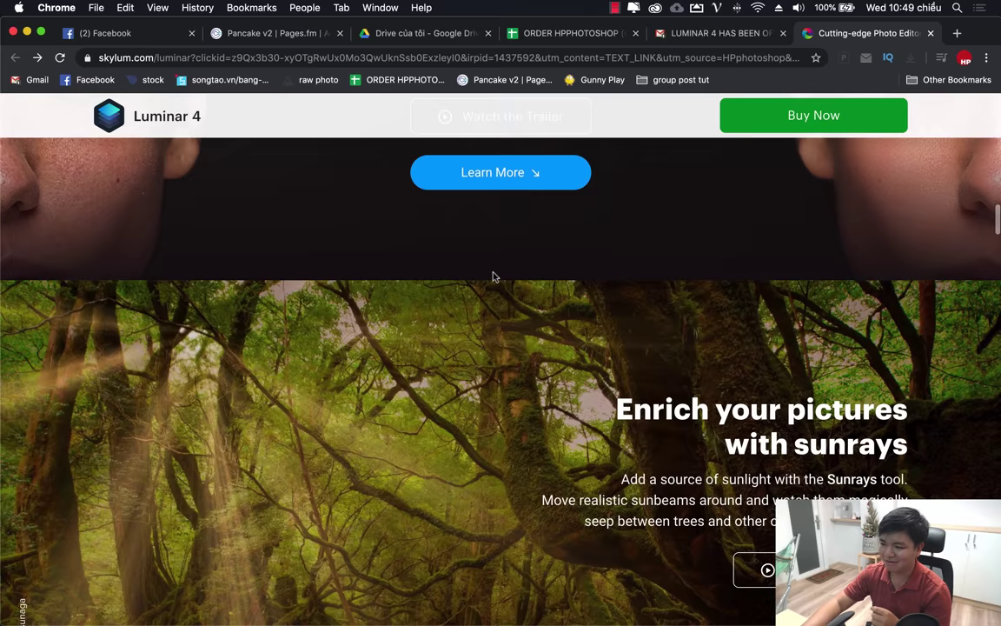
scroll(617, 224, "up", 10)
scroll(630, 230, "up", 15)
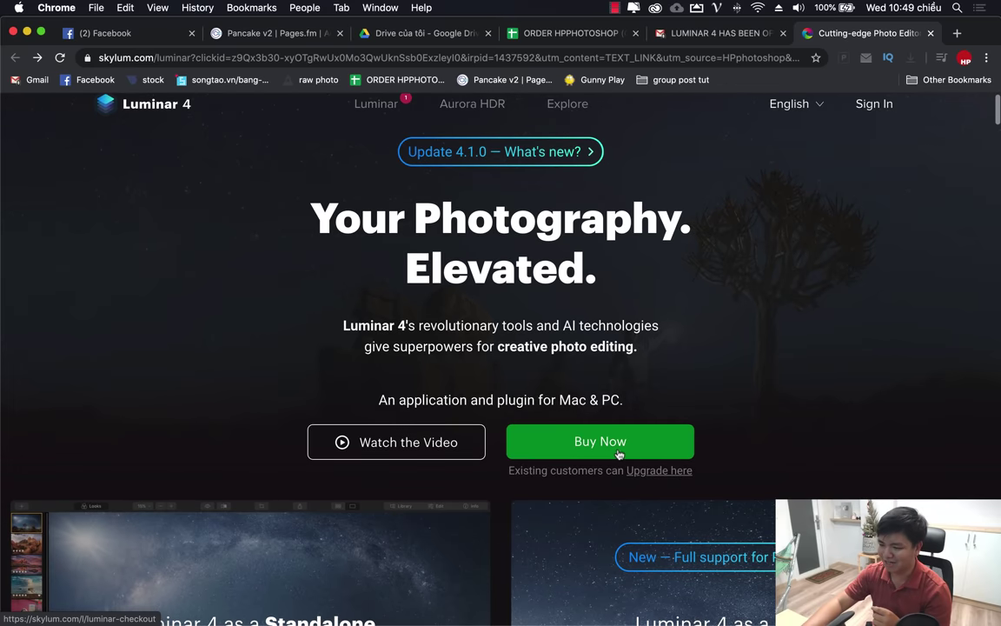
left_click(619, 454)
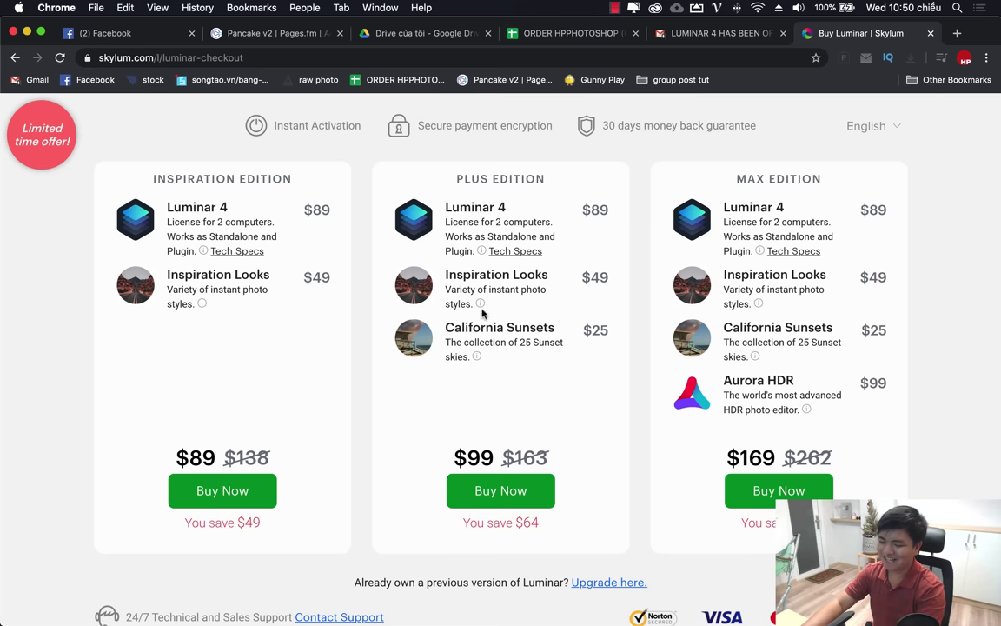
scroll(362, 388, "down", 1)
scroll(359, 392, "up", 1)
- Choose the Inspiration Edition and apply a promotional code, lowering the total from $89 to $79
left_click(222, 496)
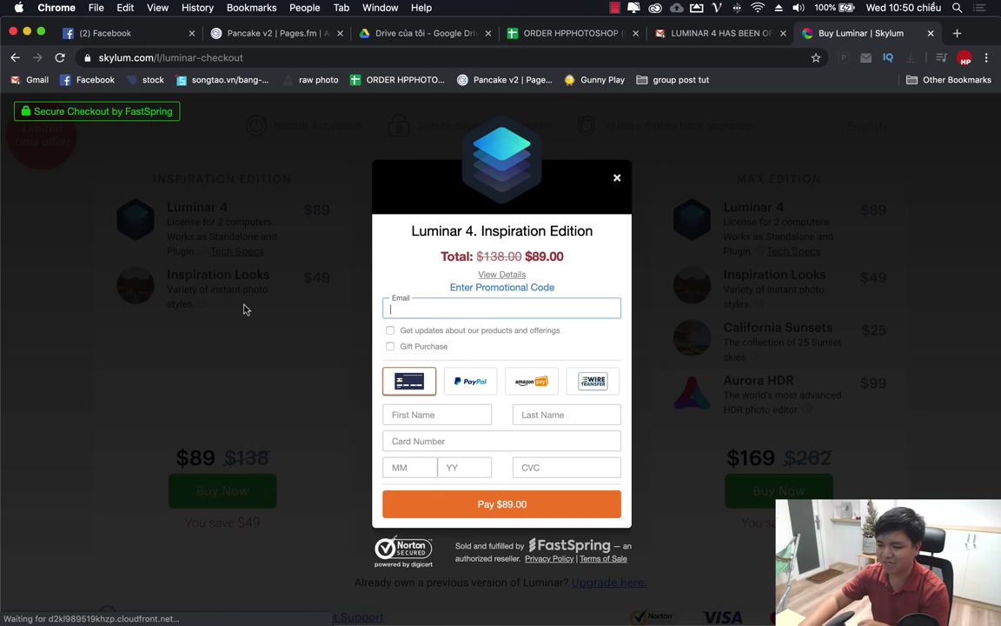
left_click(500, 289)
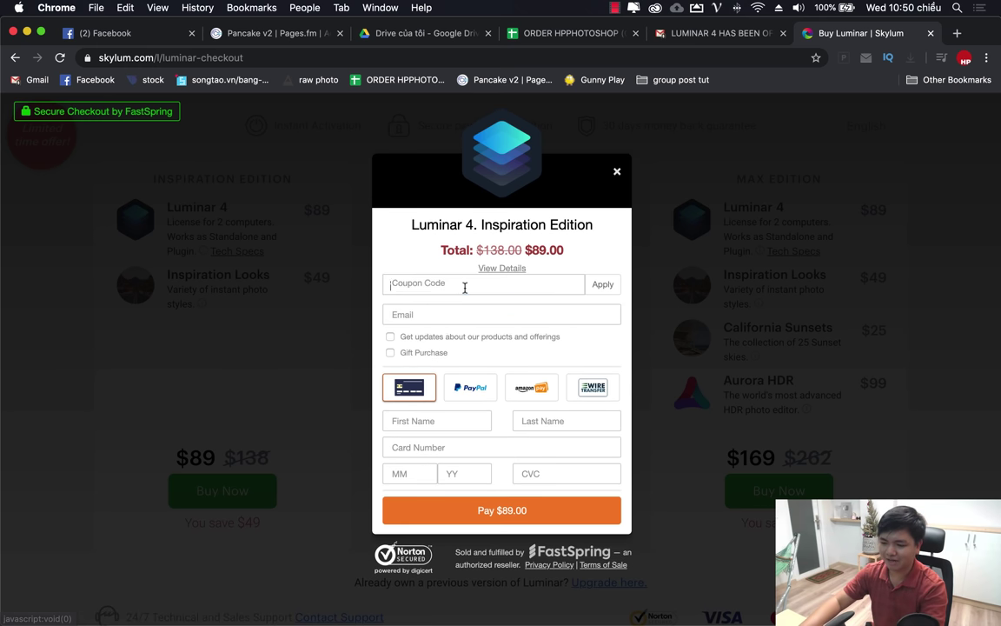
left_click(465, 286)
type("hpphotoshop")
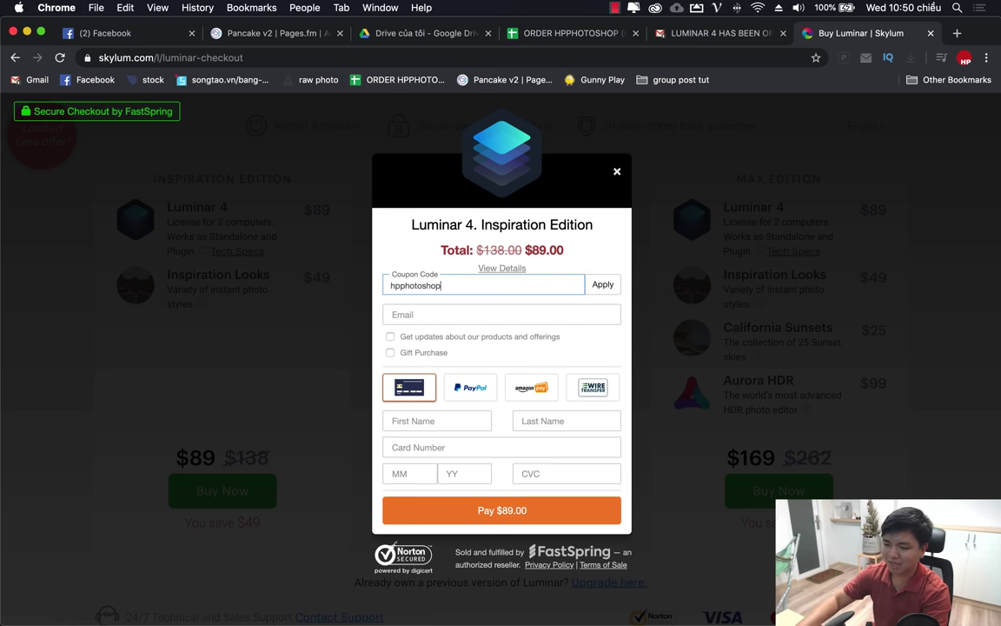
left_click(600, 284)
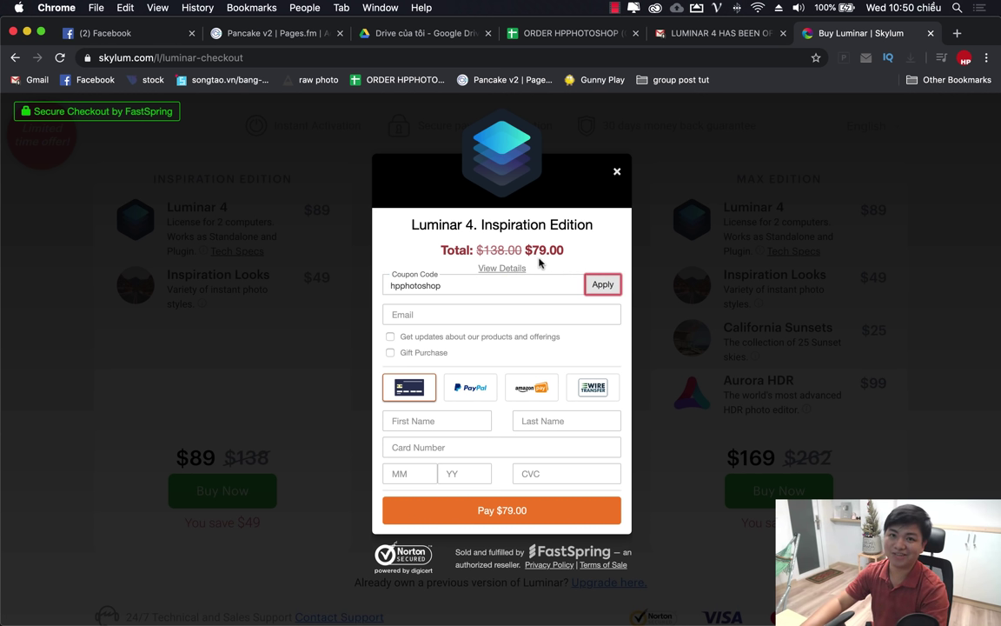
left_click(617, 171)
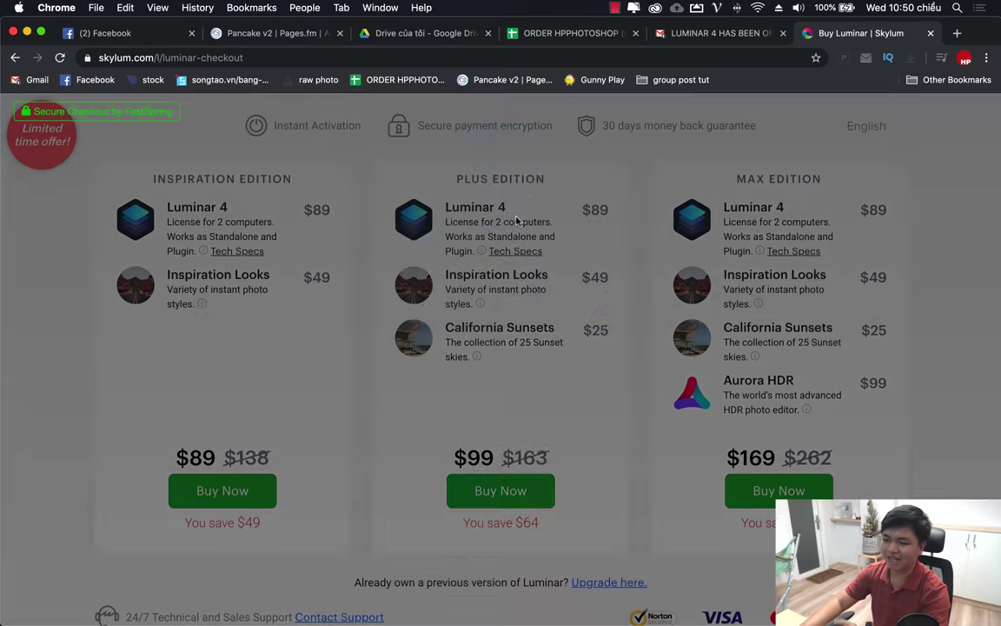